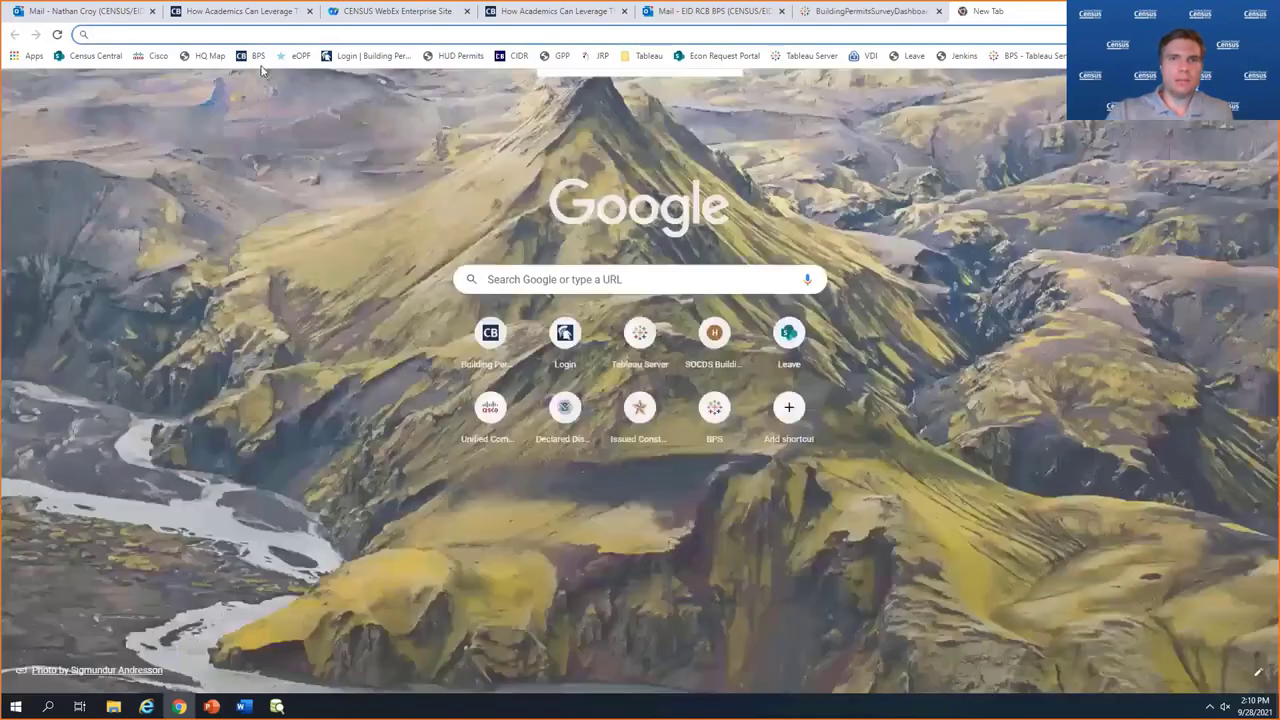
- Open the Census Building Permits Survey site's Data Visualizations page and view the BPS Time Series and Table Tool
key("Return")
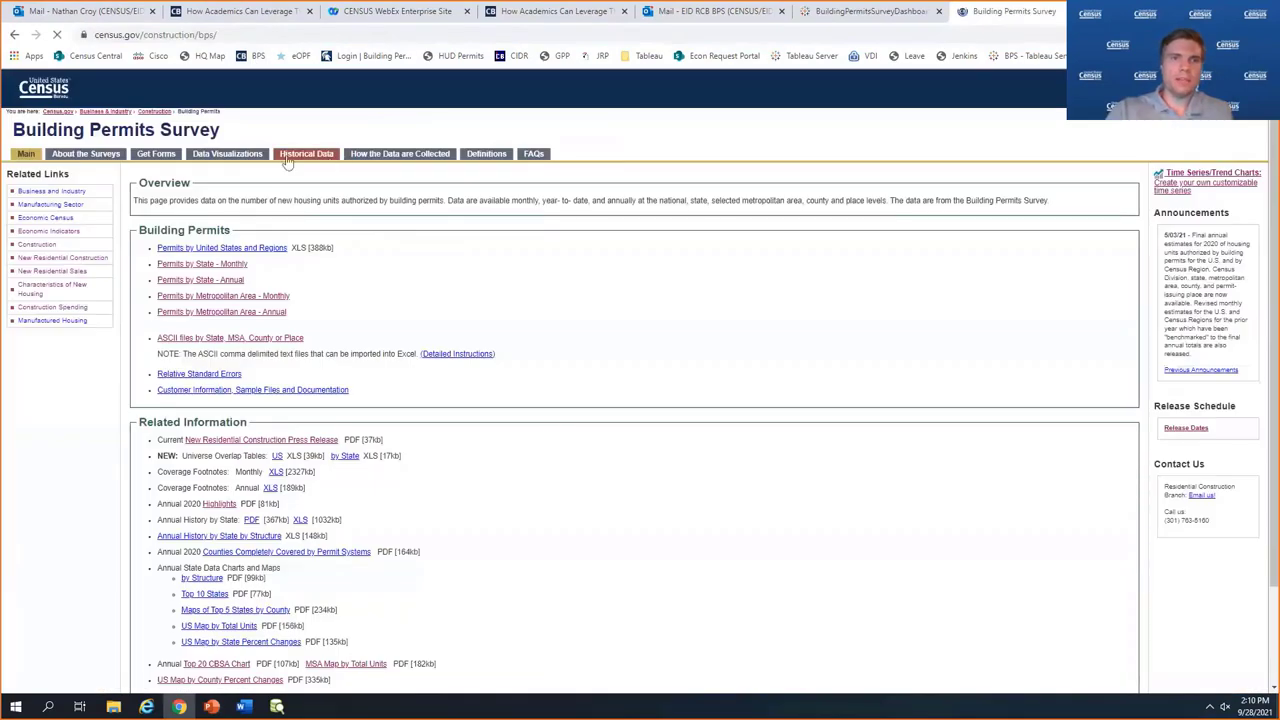
left_click(245, 158)
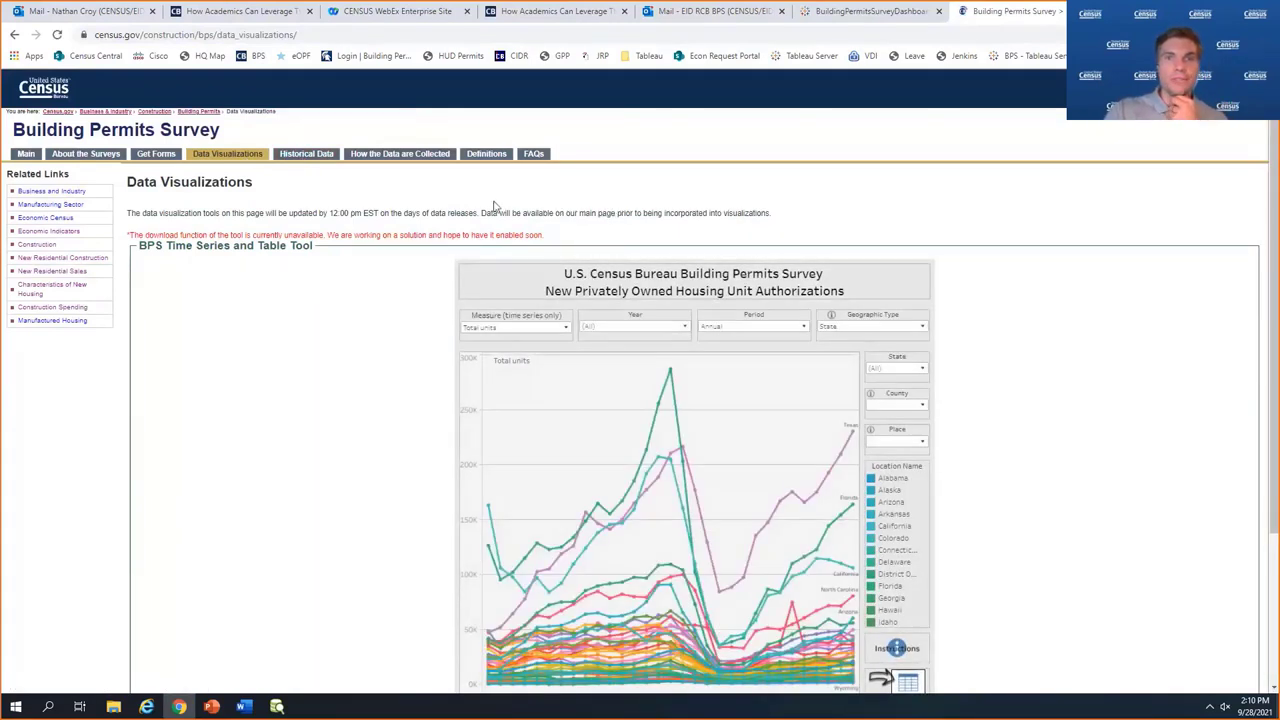
scroll(830, 204, "down", 1)
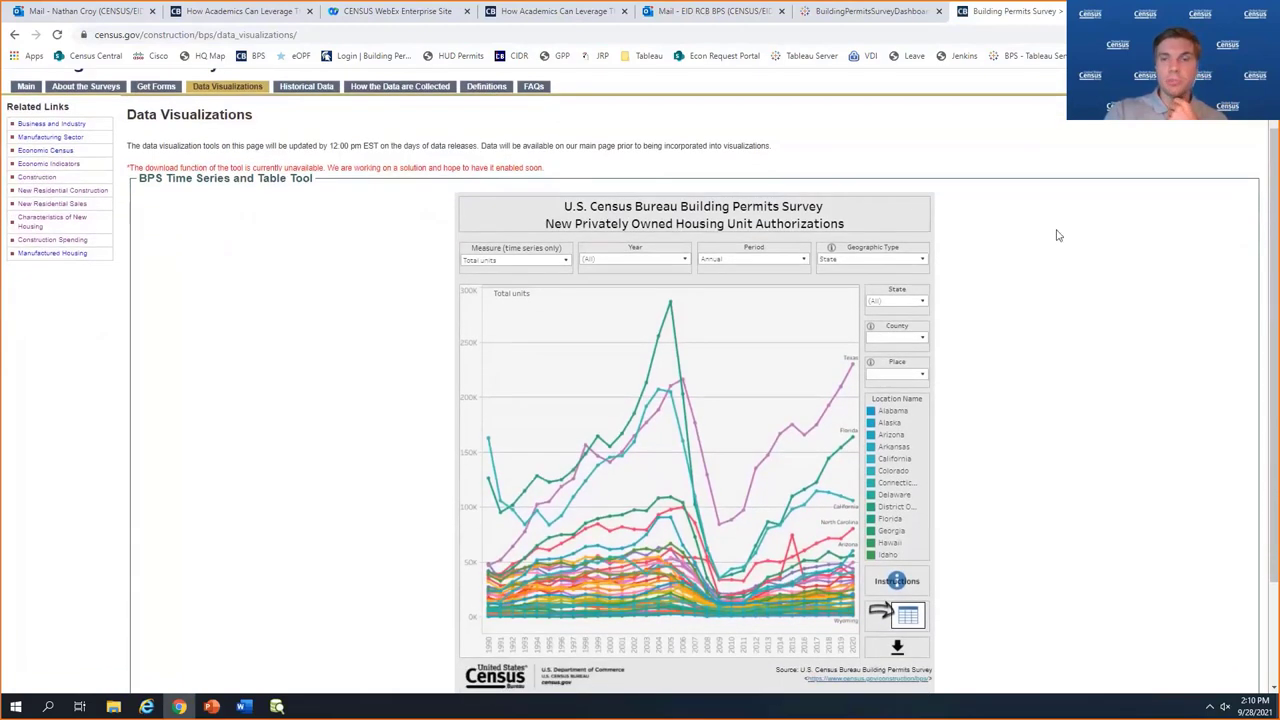
scroll(1059, 235, "down", 1)
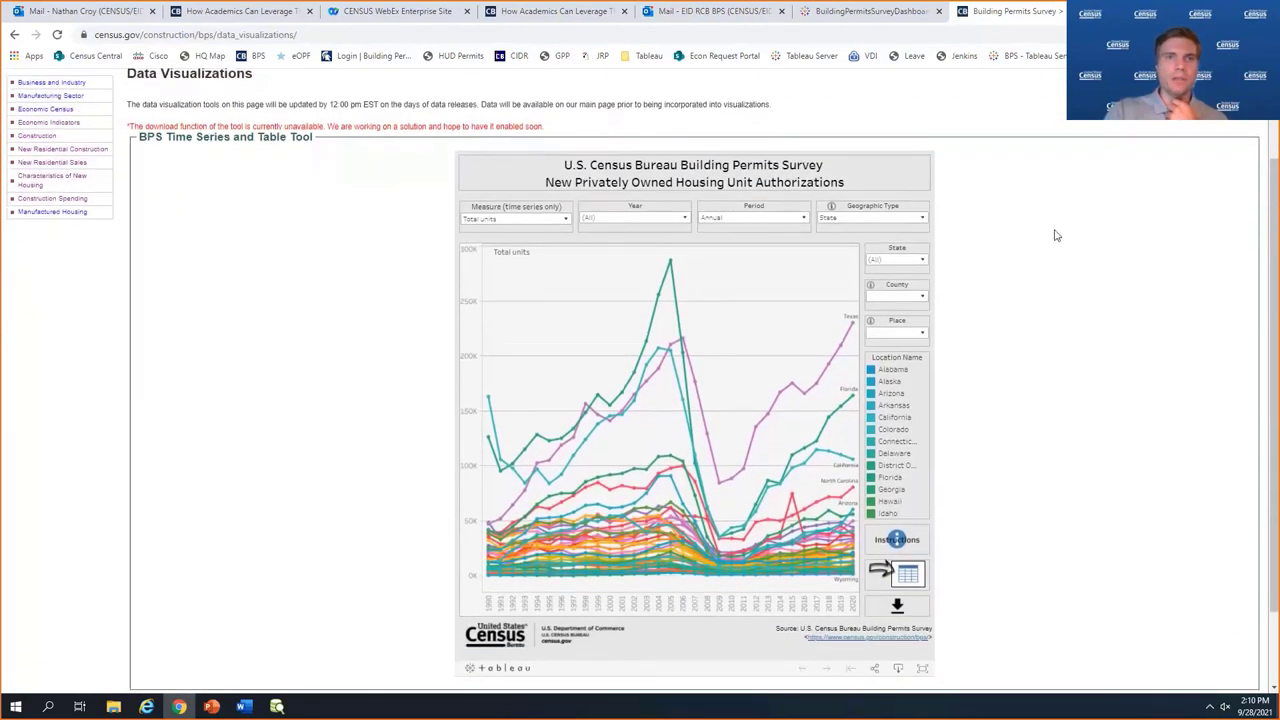
scroll(303, 245, "up", 1)
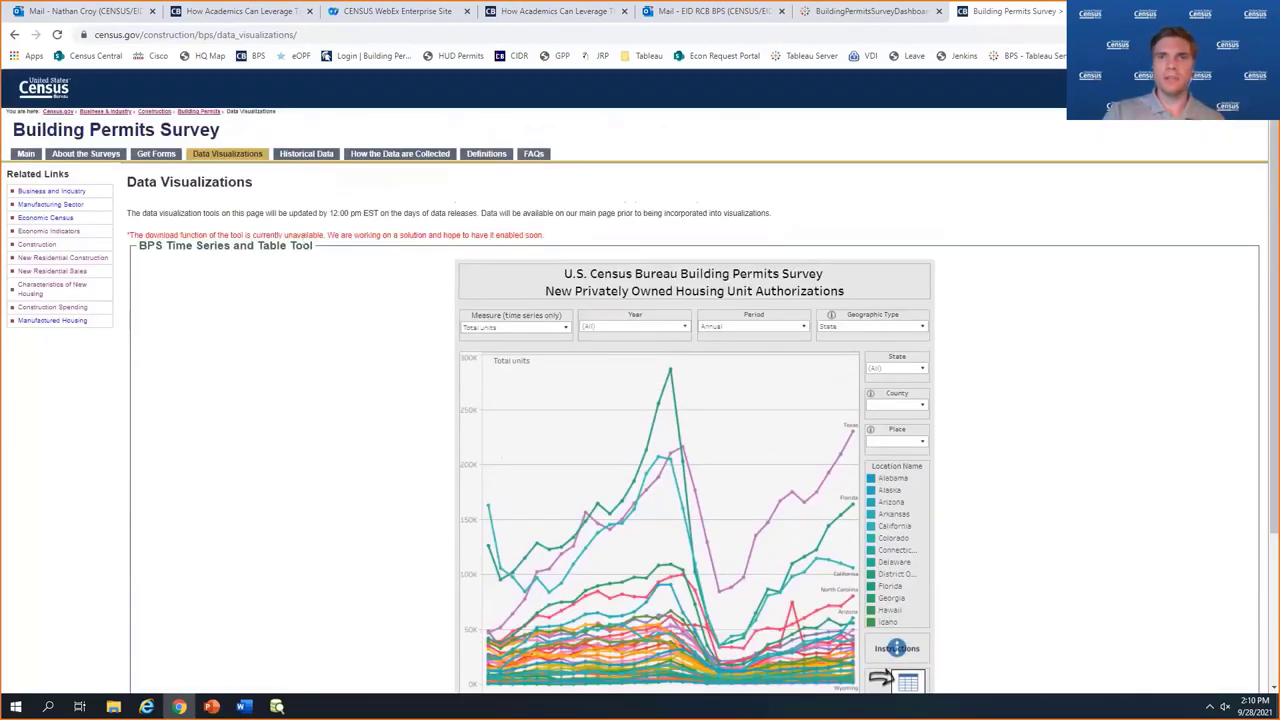
- Switch to the open BuildingPermitsSurveyDashboard on the Tableau test server
left_click(918, 18)
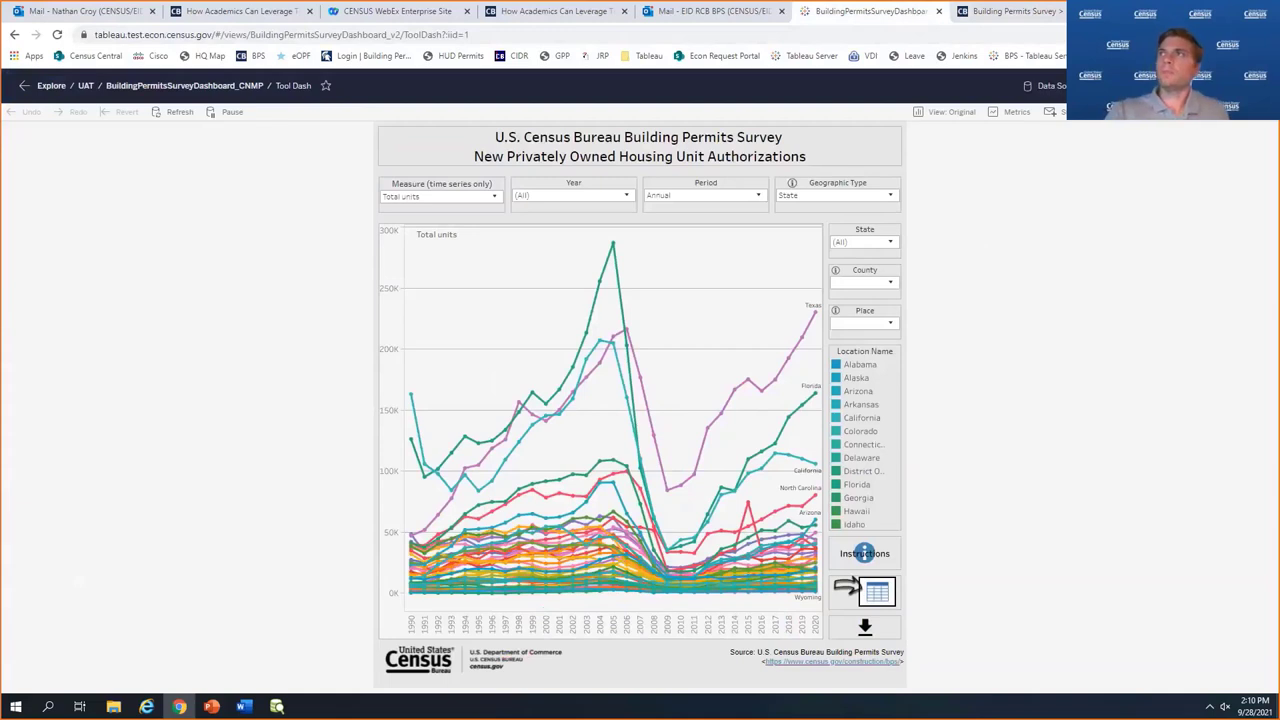
key("alt+Tab")
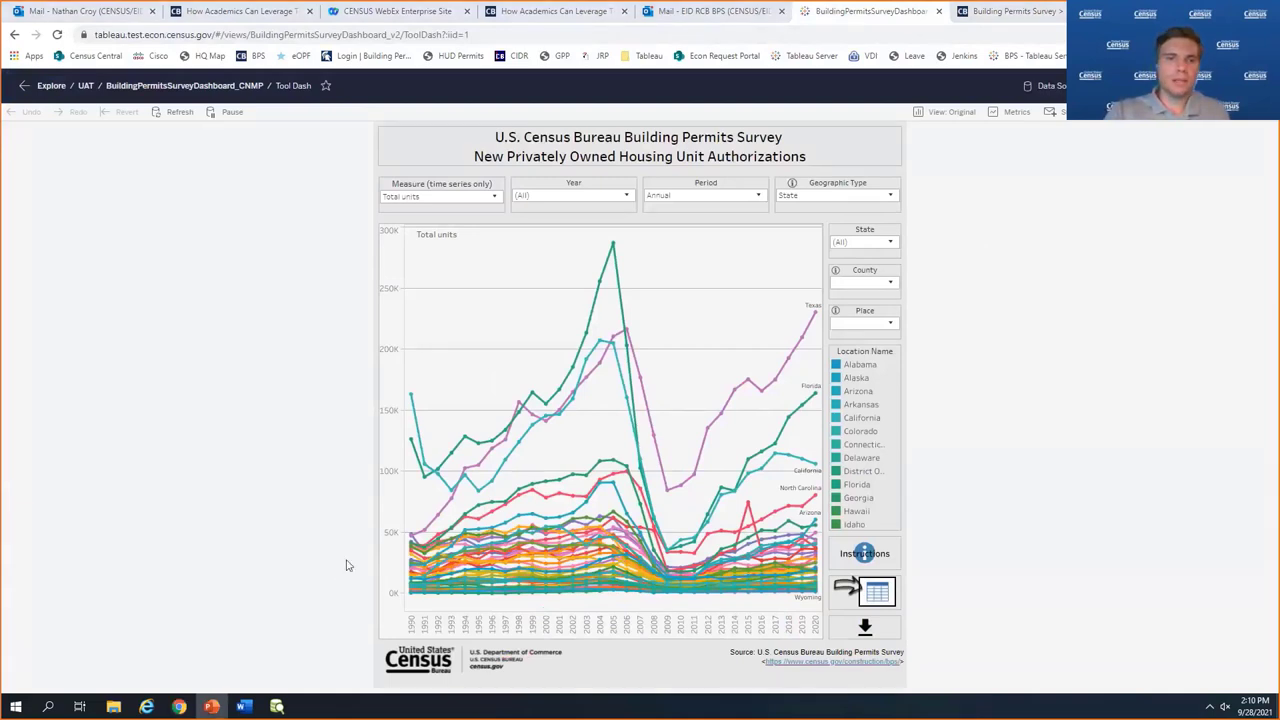
mouse_move(244, 706)
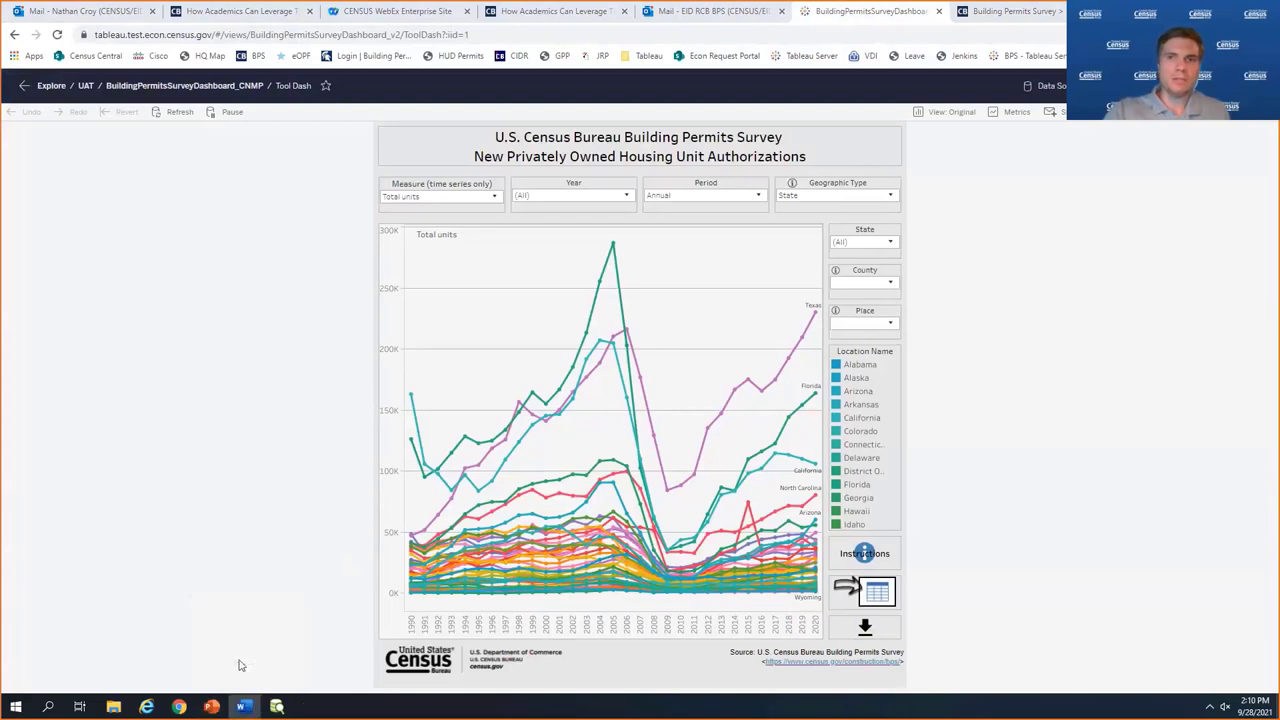
- Review the available options in the Measure, Year, Period and Geographic Type filters without changing any of them
left_click(494, 200)
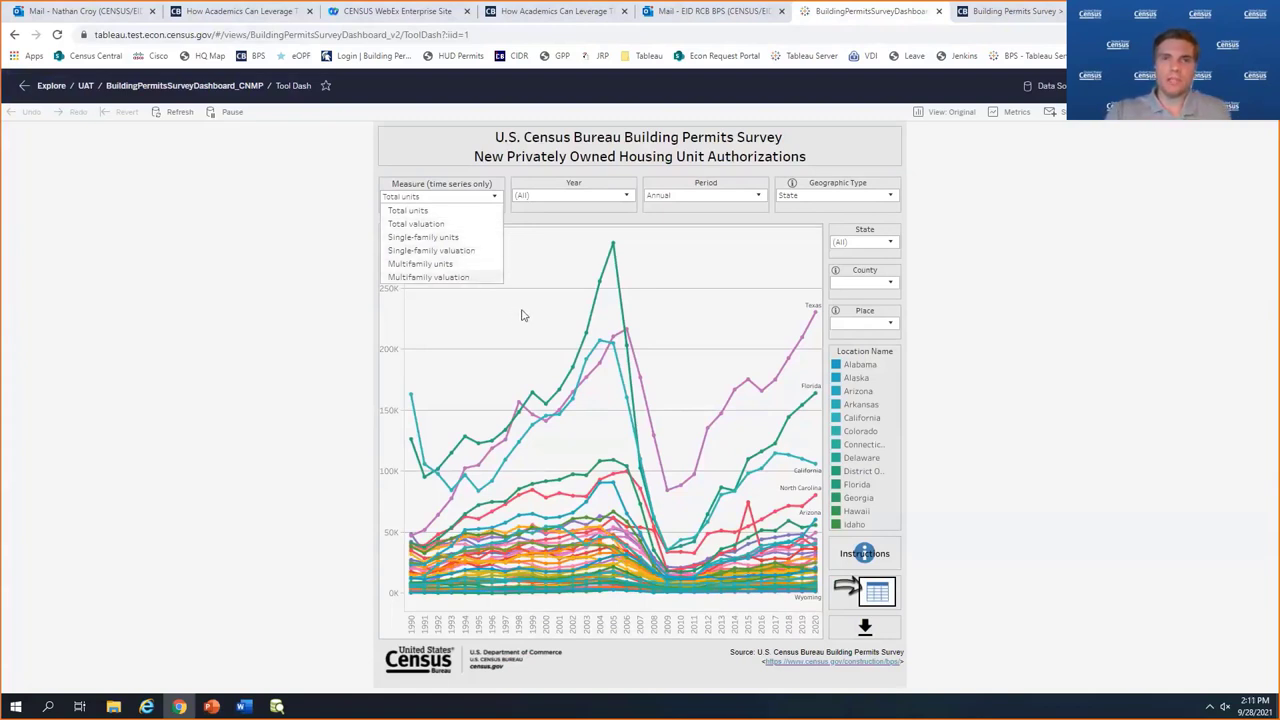
left_click(557, 275)
left_click(628, 195)
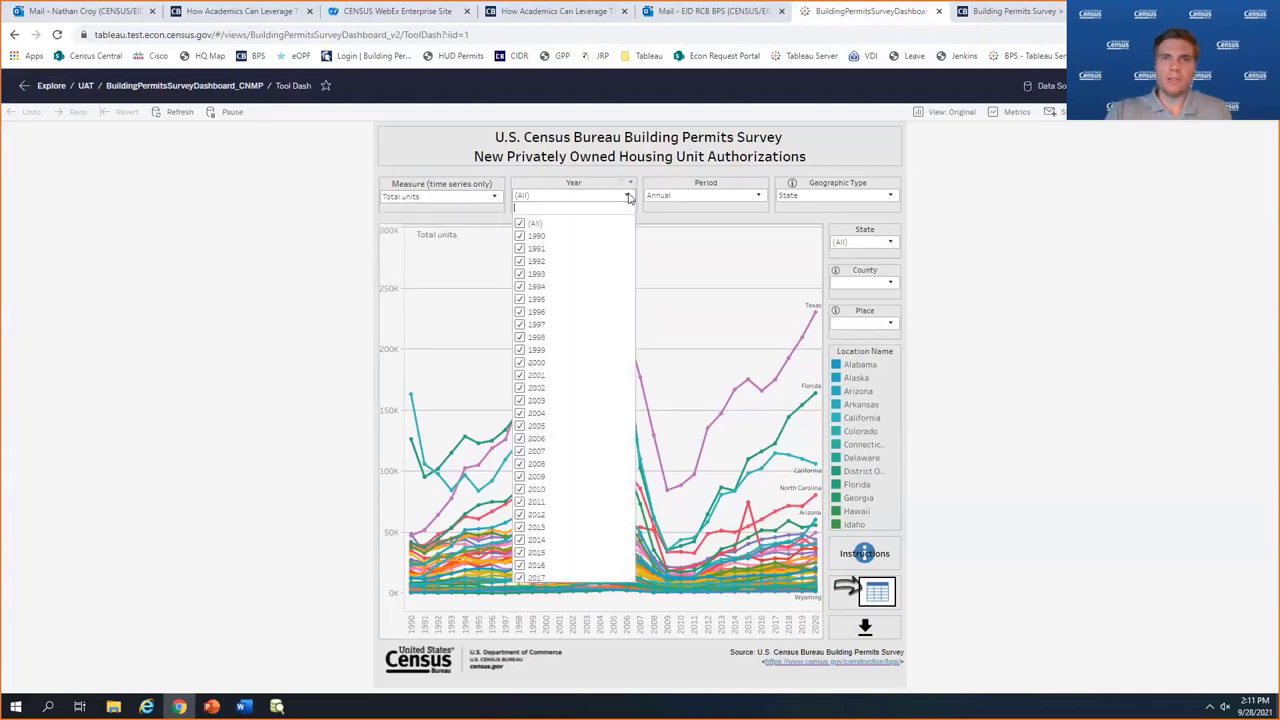
scroll(630, 332, "down", 2)
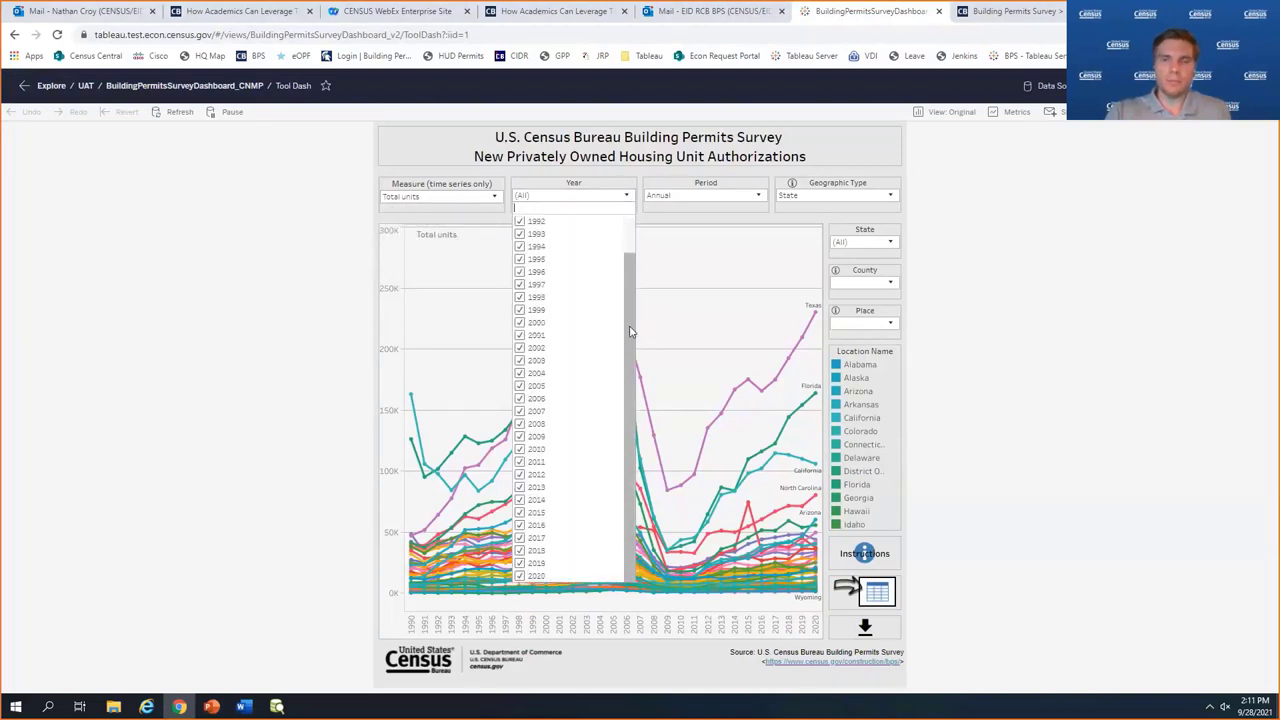
scroll(630, 330, "up", 1)
scroll(630, 330, "down", 1)
left_click(672, 284)
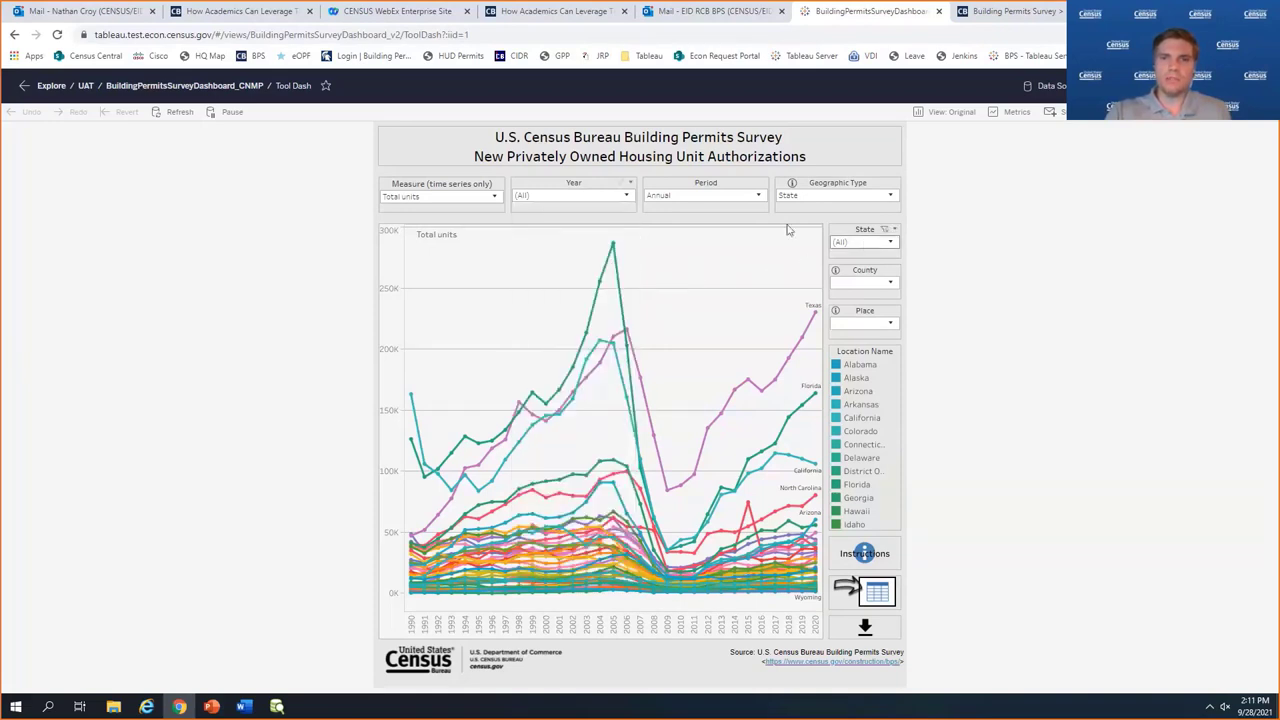
left_click(759, 196)
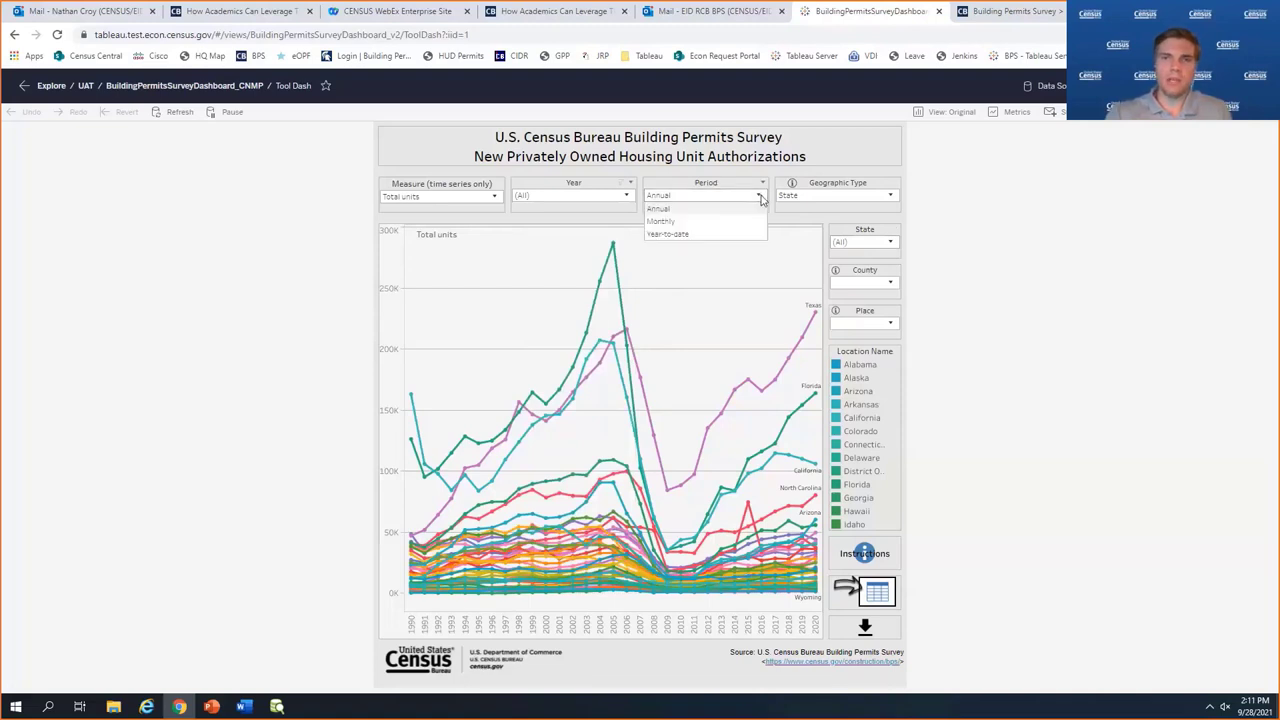
left_click(751, 265)
left_click(893, 198)
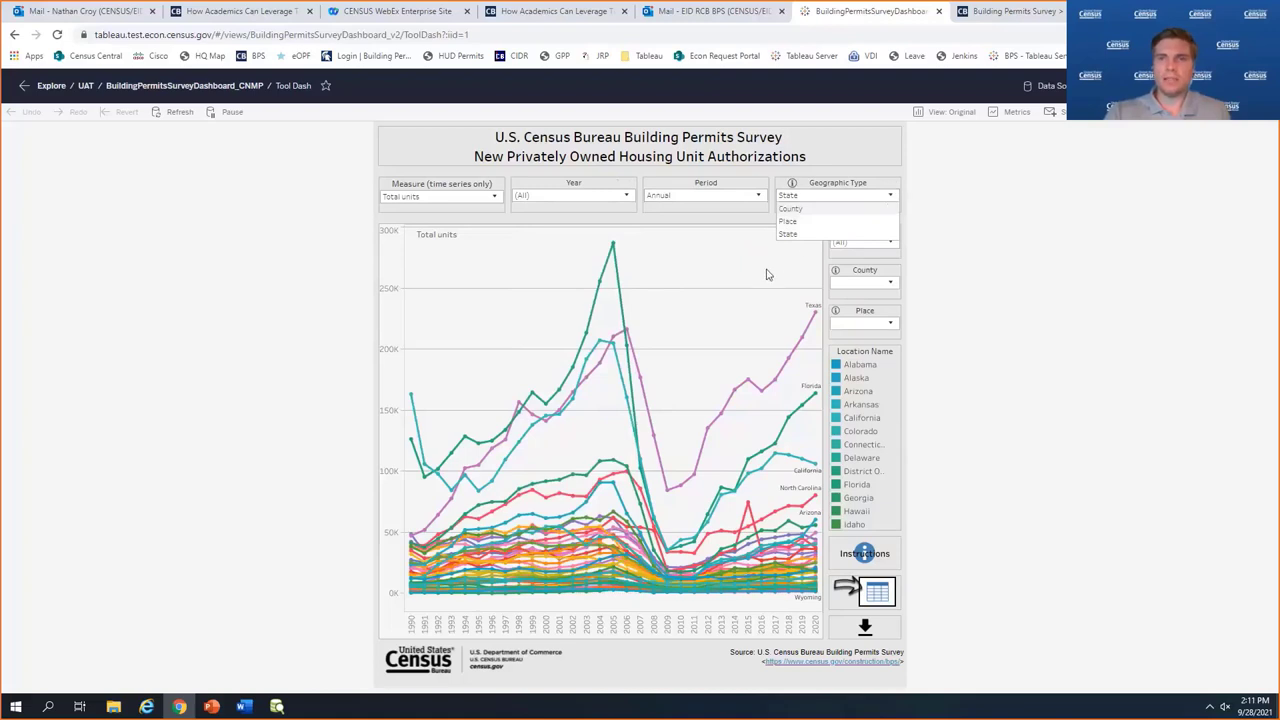
left_click(767, 274)
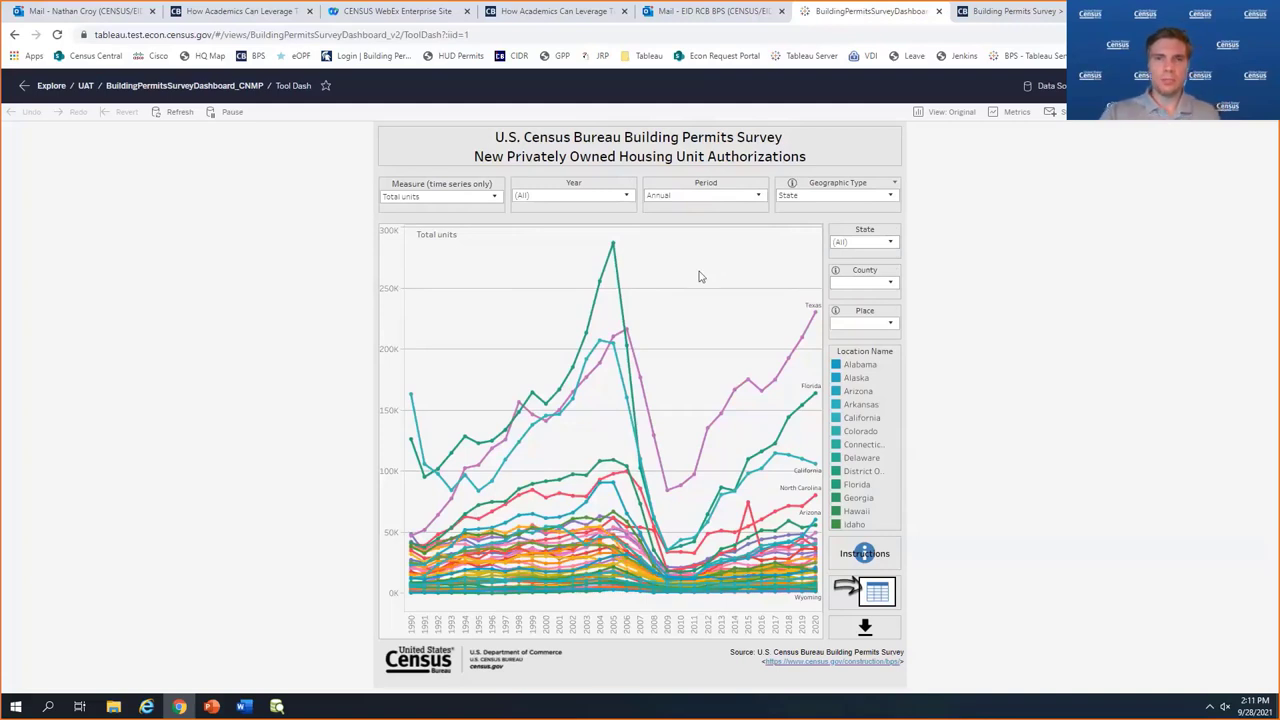
- Show the housing unit authorizations as a data table, look it over, and return to the time series chart
mouse_move(702, 453)
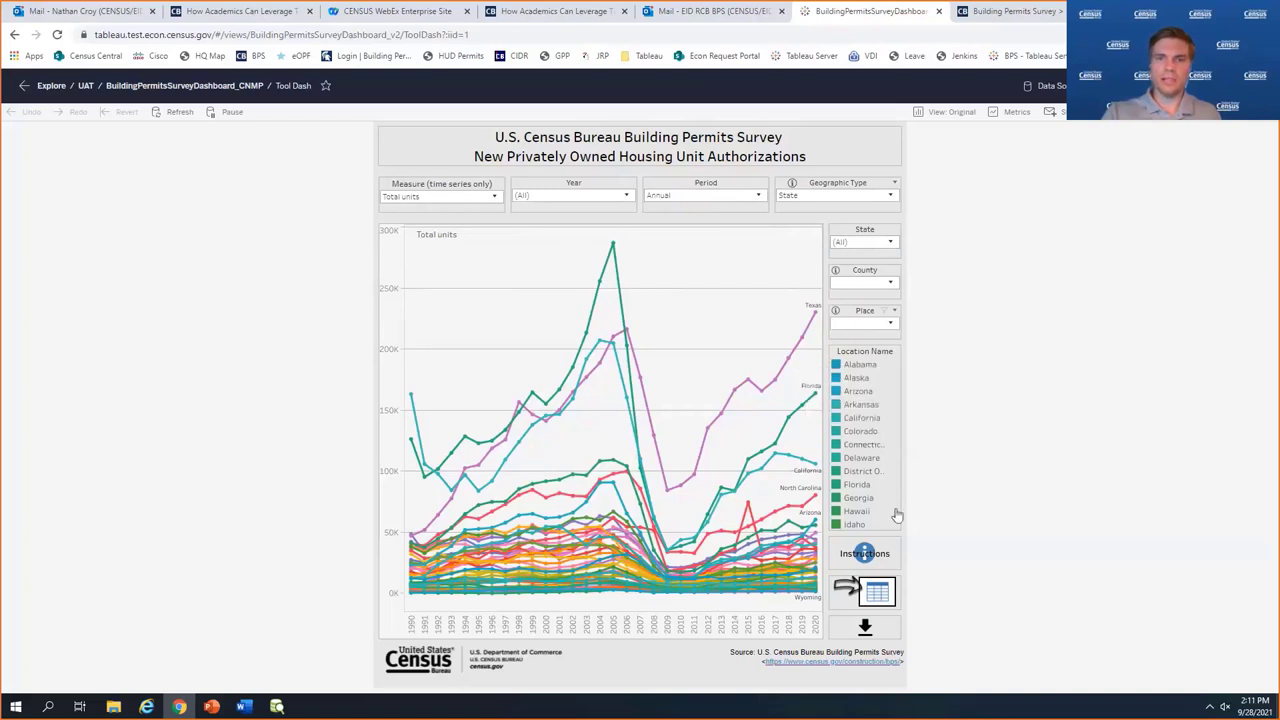
left_click(886, 597)
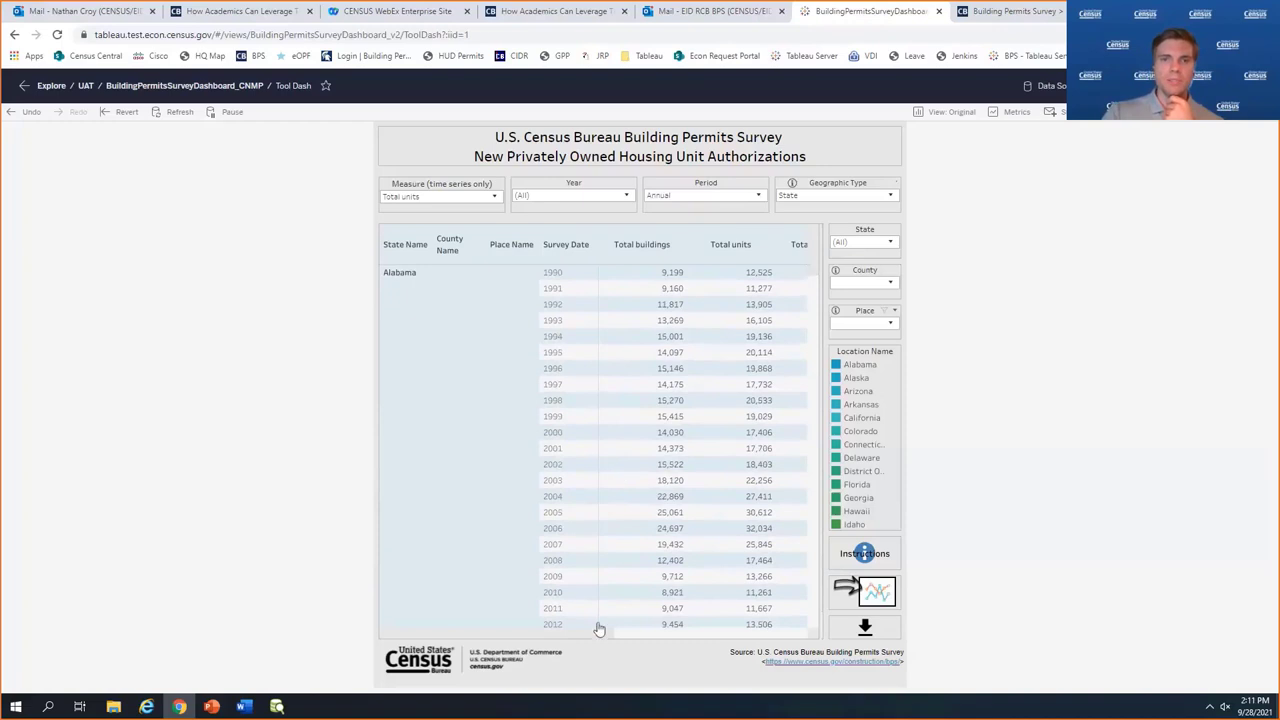
mouse_move(606, 634)
left_mouse_down()
mouse_move(795, 636)
mouse_move(600, 637)
left_mouse_up()
mouse_move(815, 272)
left_mouse_down()
mouse_move(812, 287)
mouse_move(813, 272)
left_mouse_up()
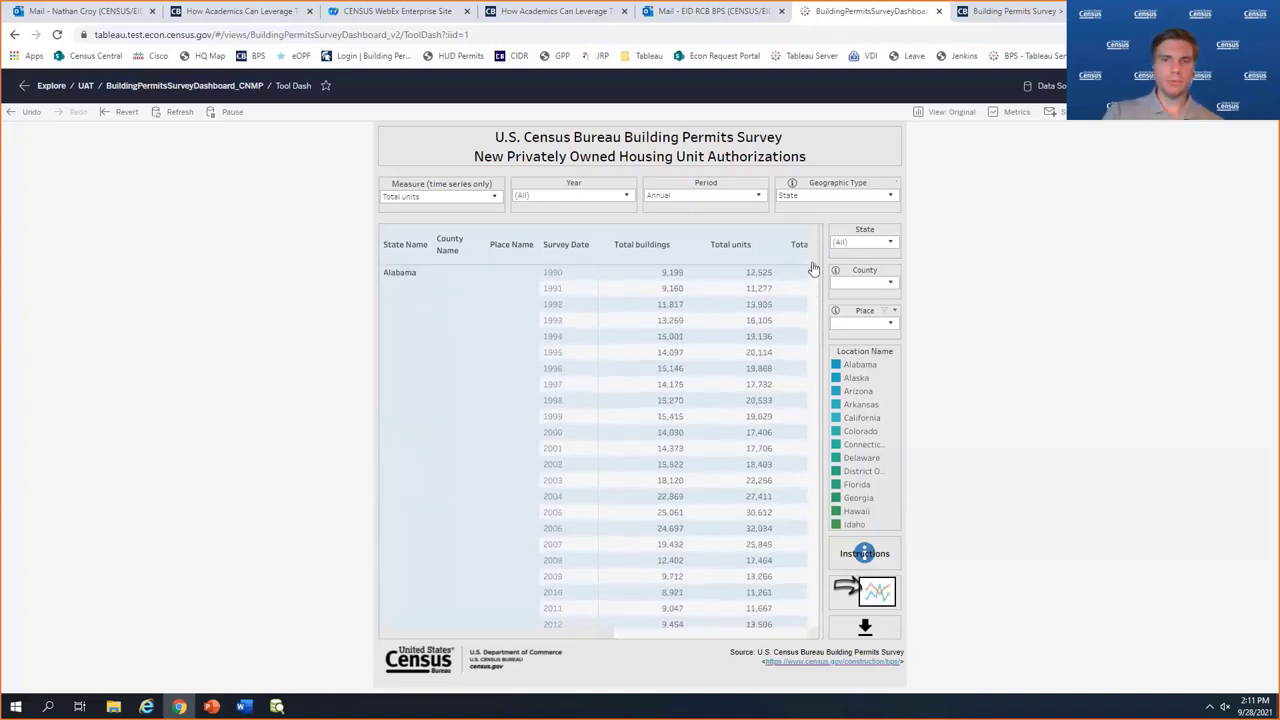
left_click(883, 593)
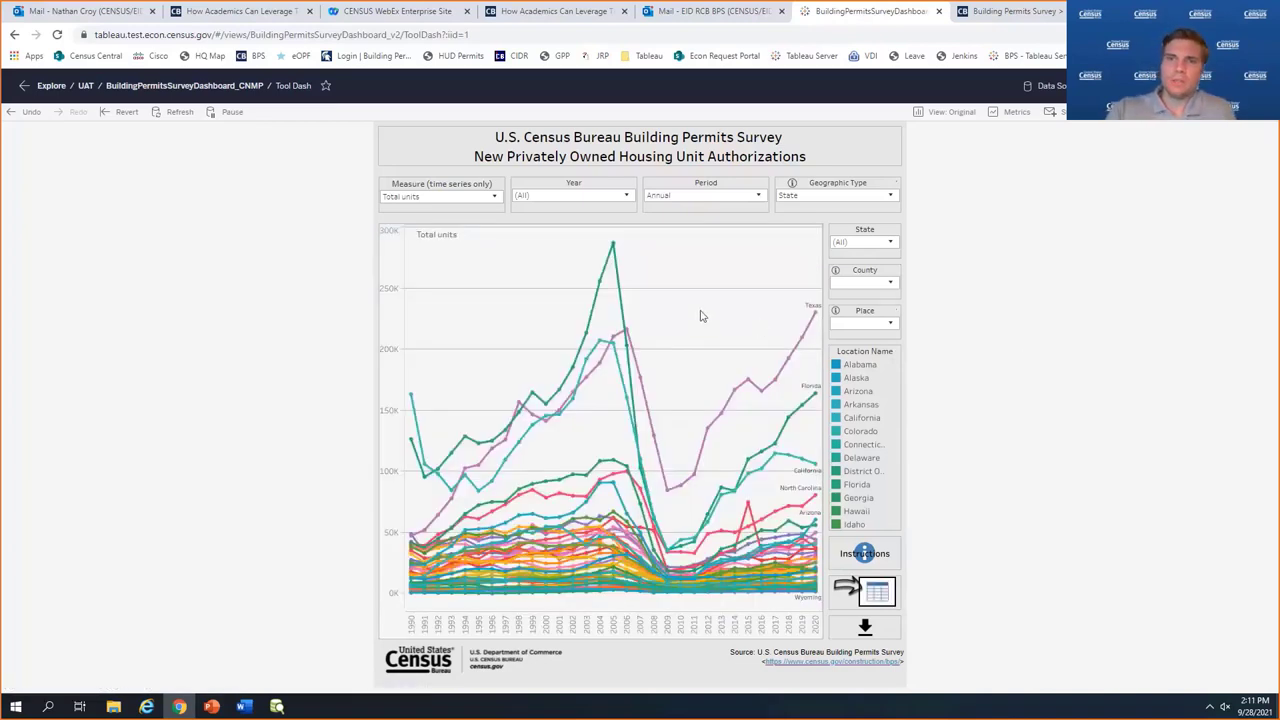
- Filter the chart's State selection to only Arizona, California and Texas and examine the total units trend lines
left_click(891, 243)
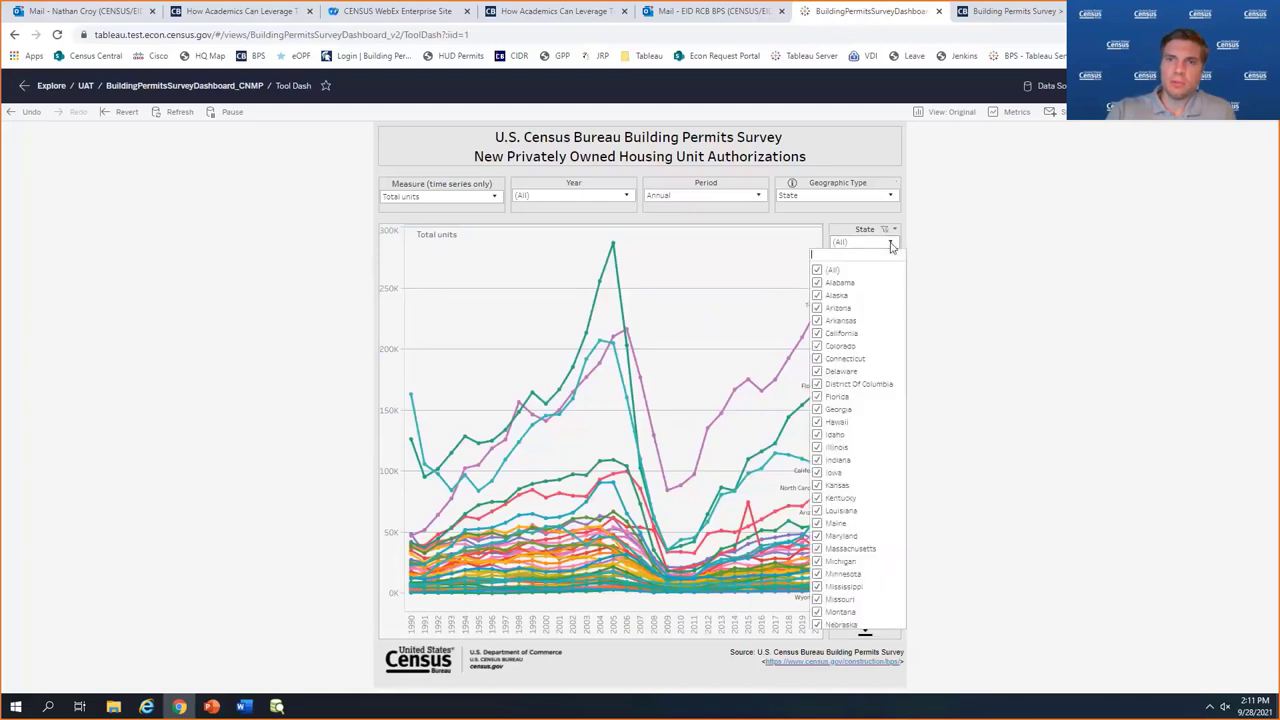
left_click(819, 272)
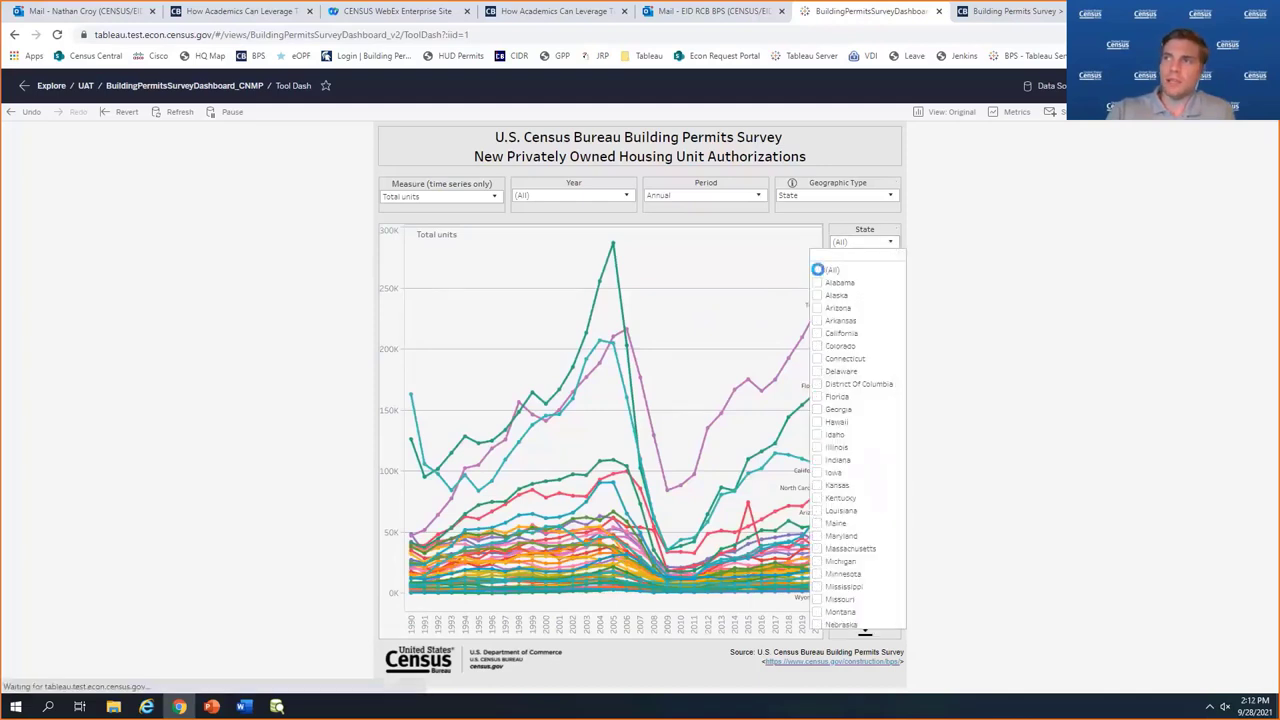
left_click(818, 309)
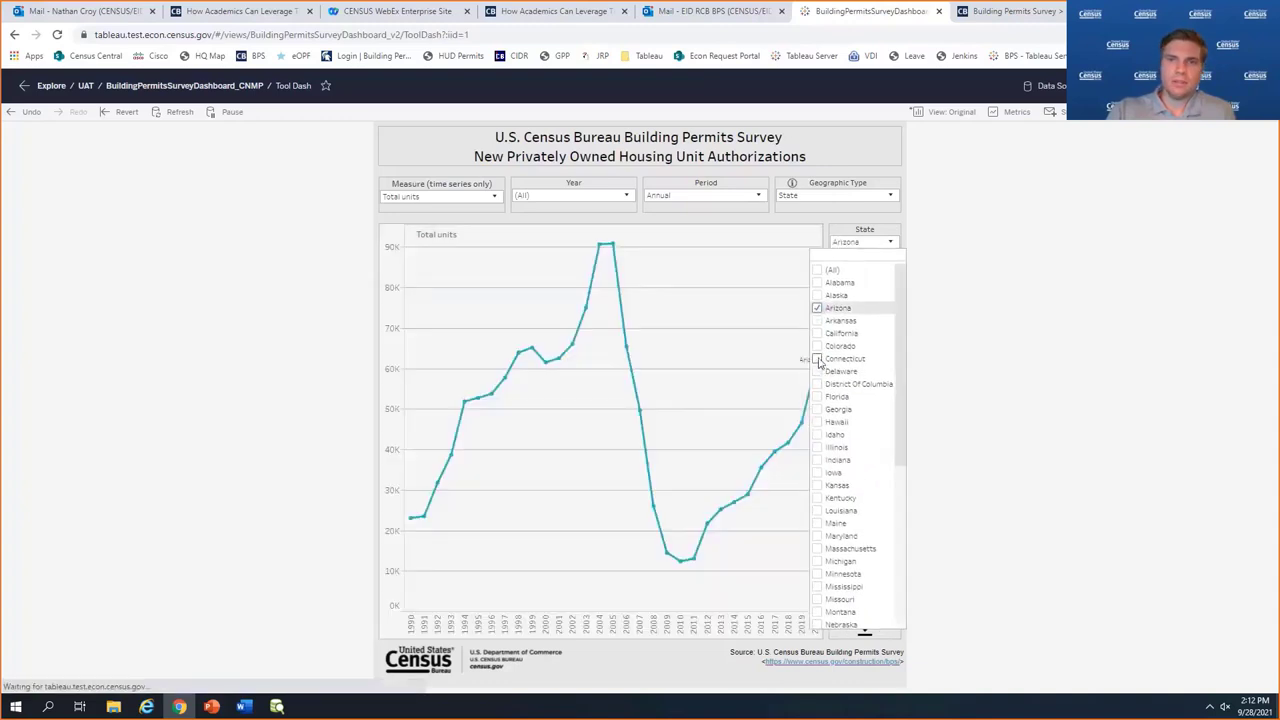
left_click(818, 334)
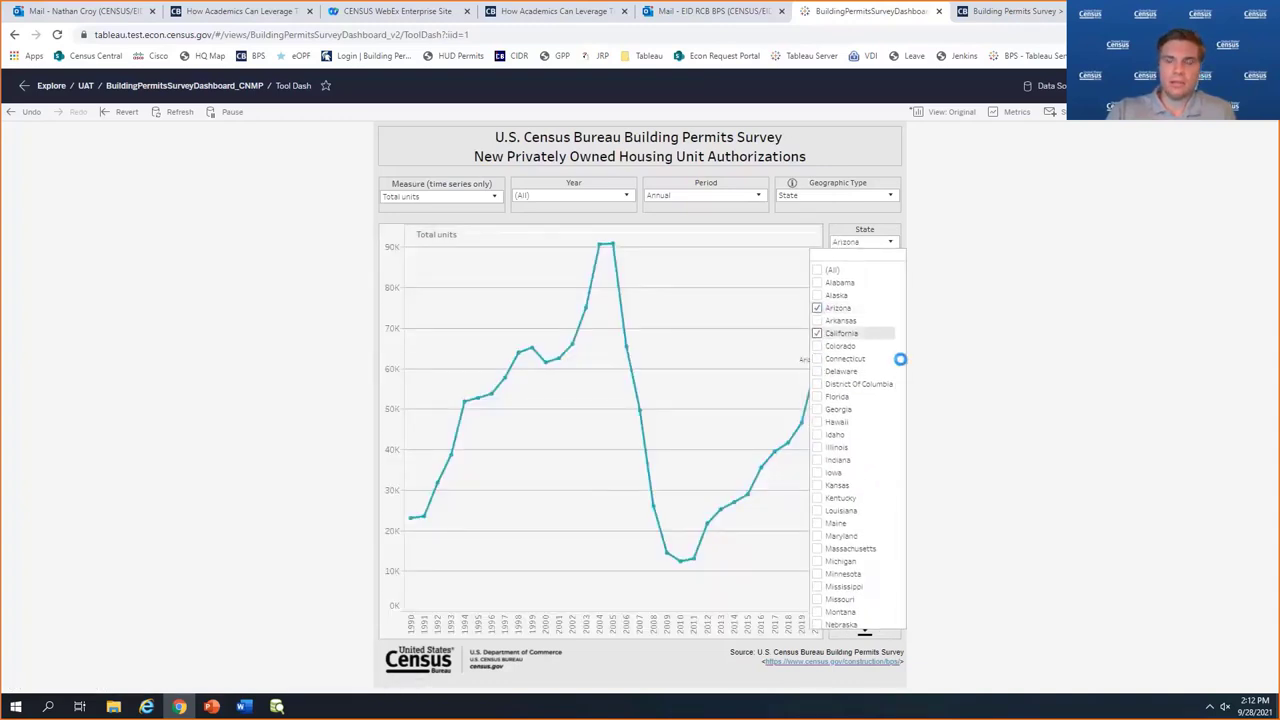
scroll(850, 470, "down", 5)
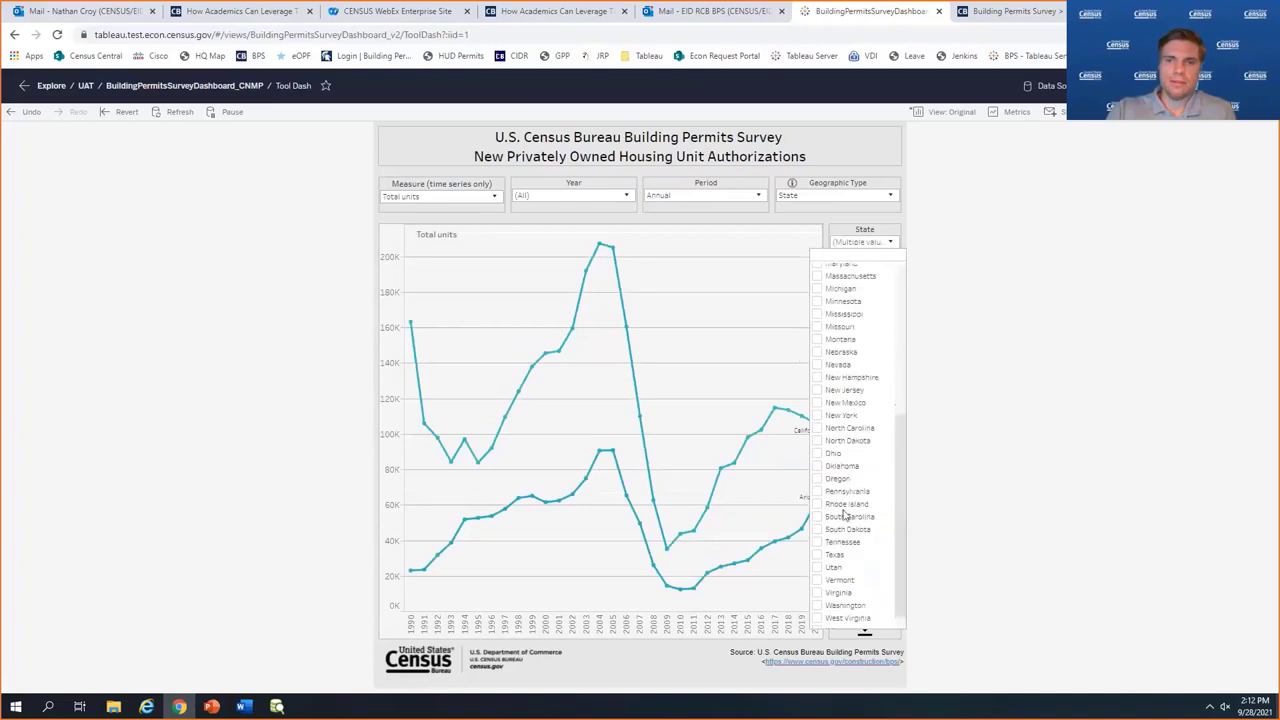
left_click(817, 555)
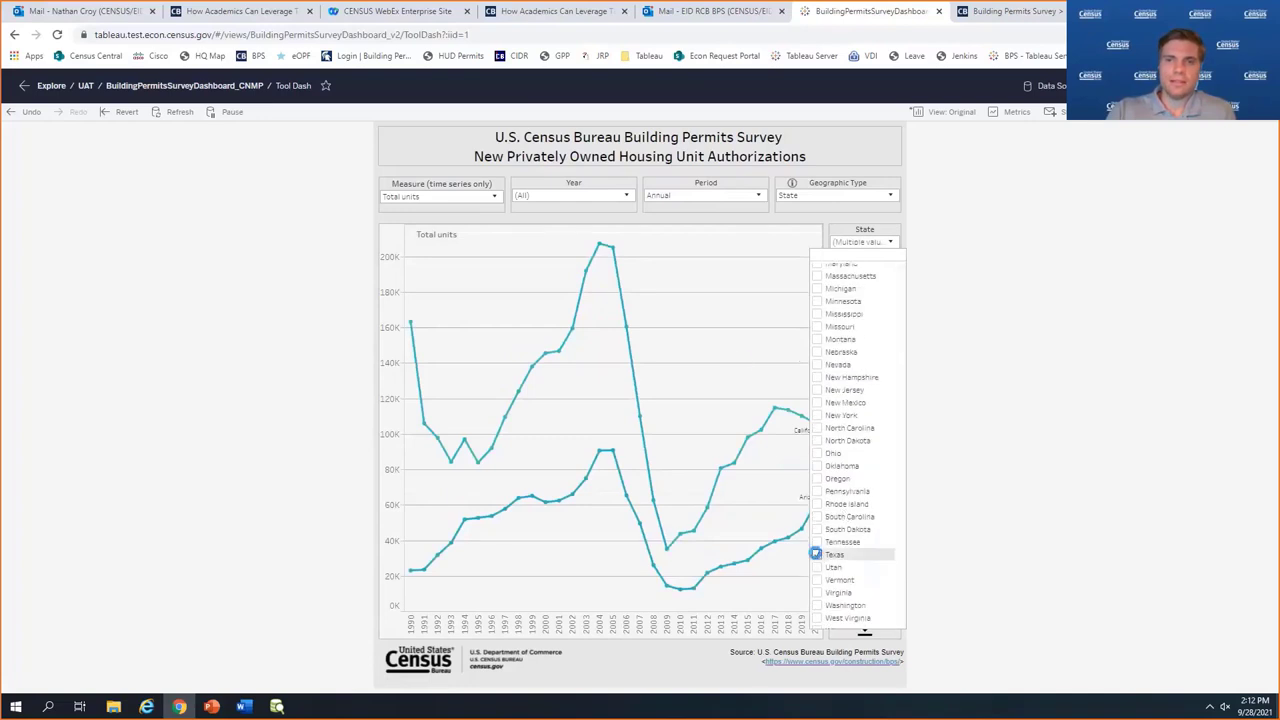
left_click(700, 322)
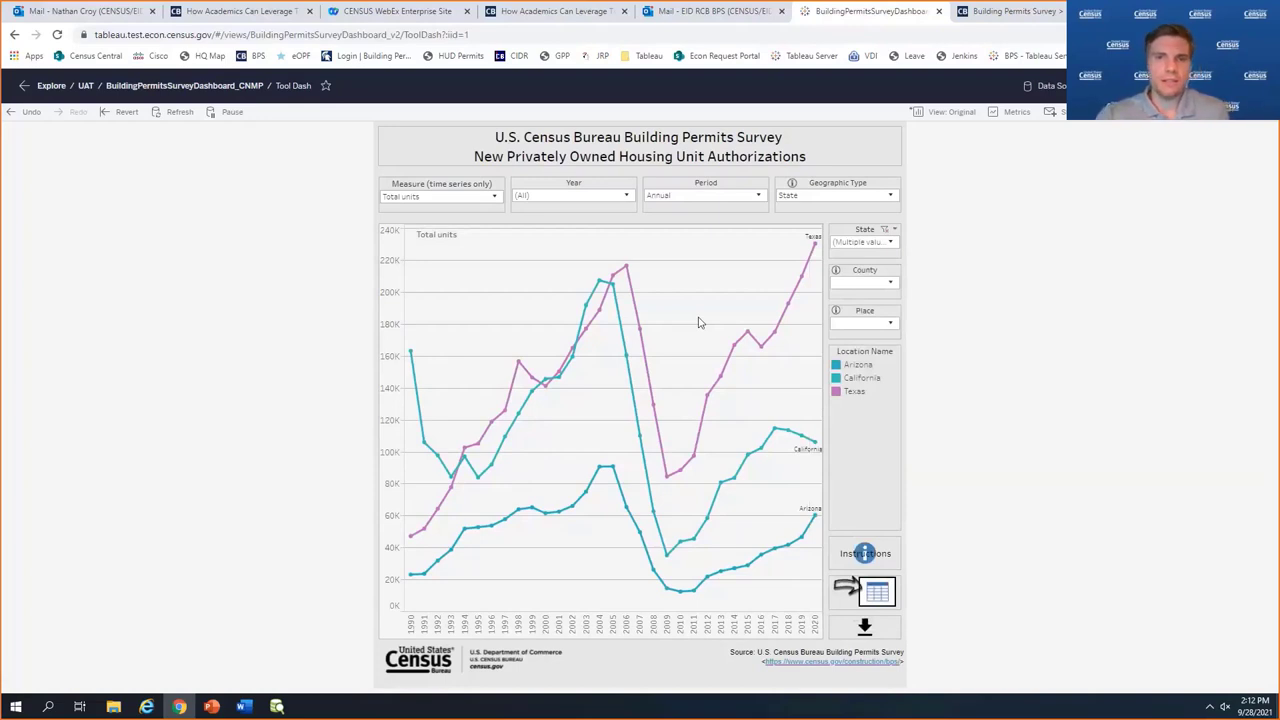
mouse_move(812, 260)
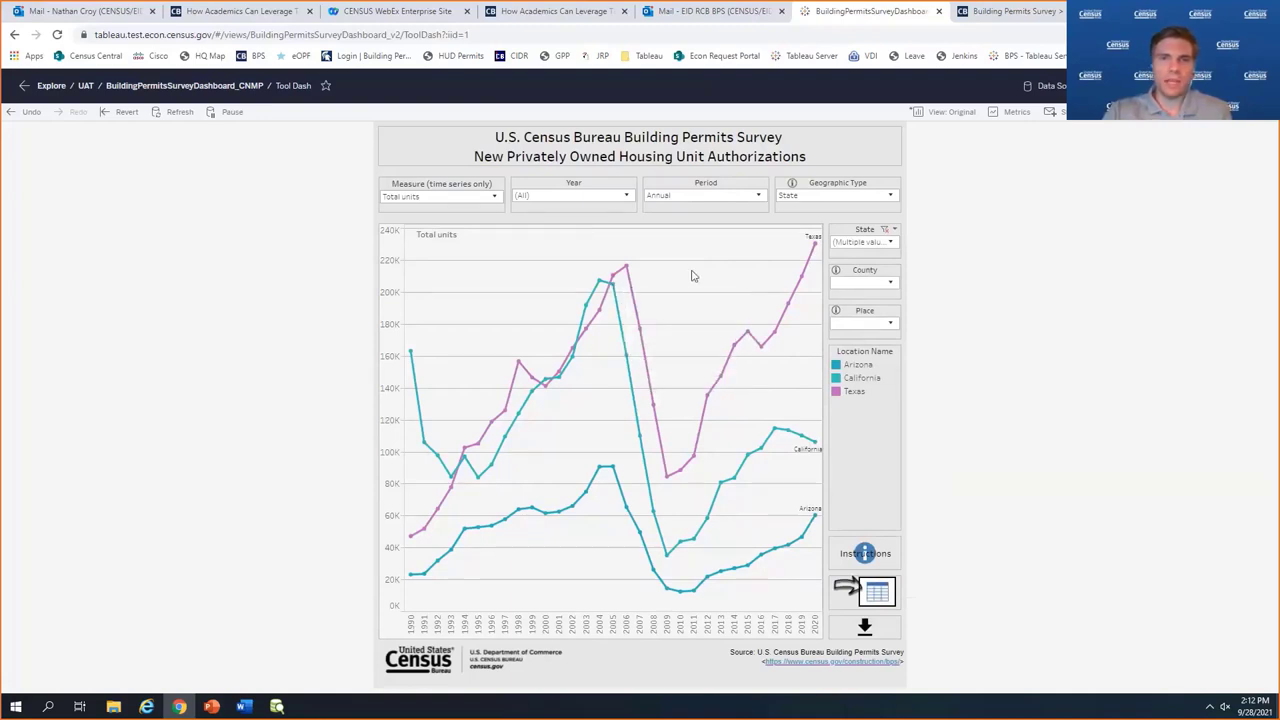
- Set the time series measure first to Single-family units and then to Multifamily units to compare the selected states
left_click(495, 197)
left_click(471, 238)
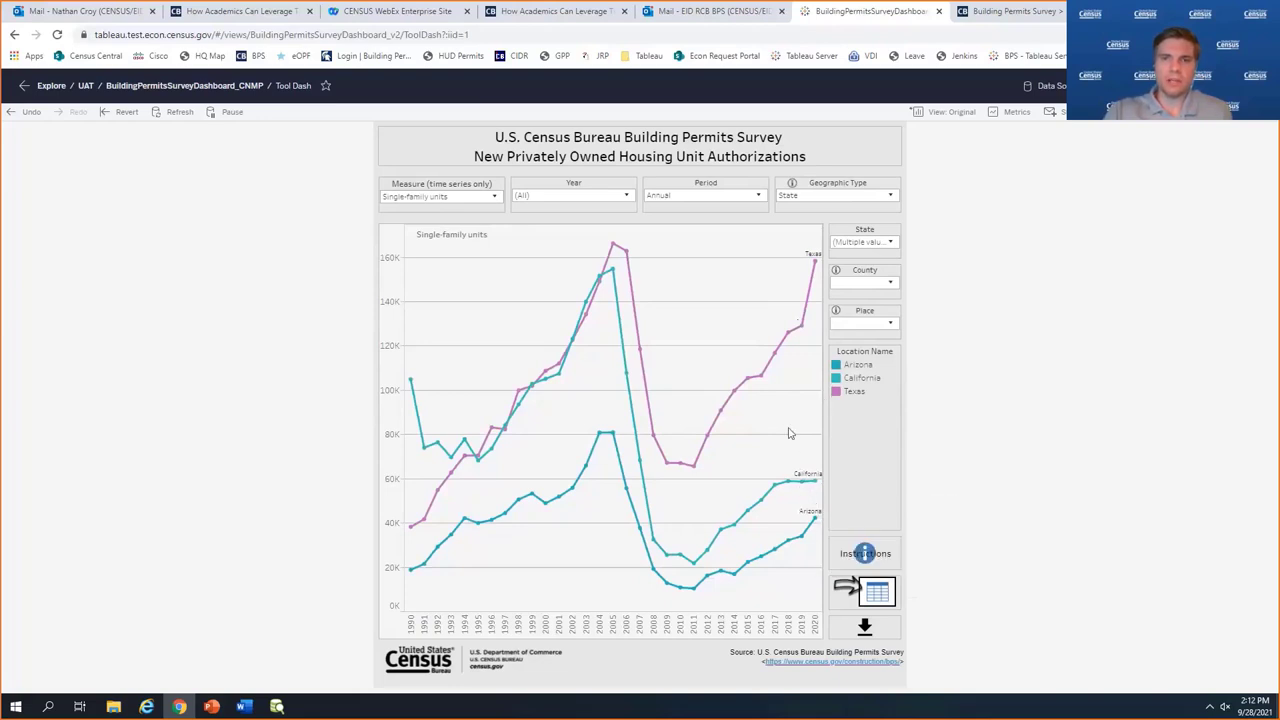
left_click(497, 200)
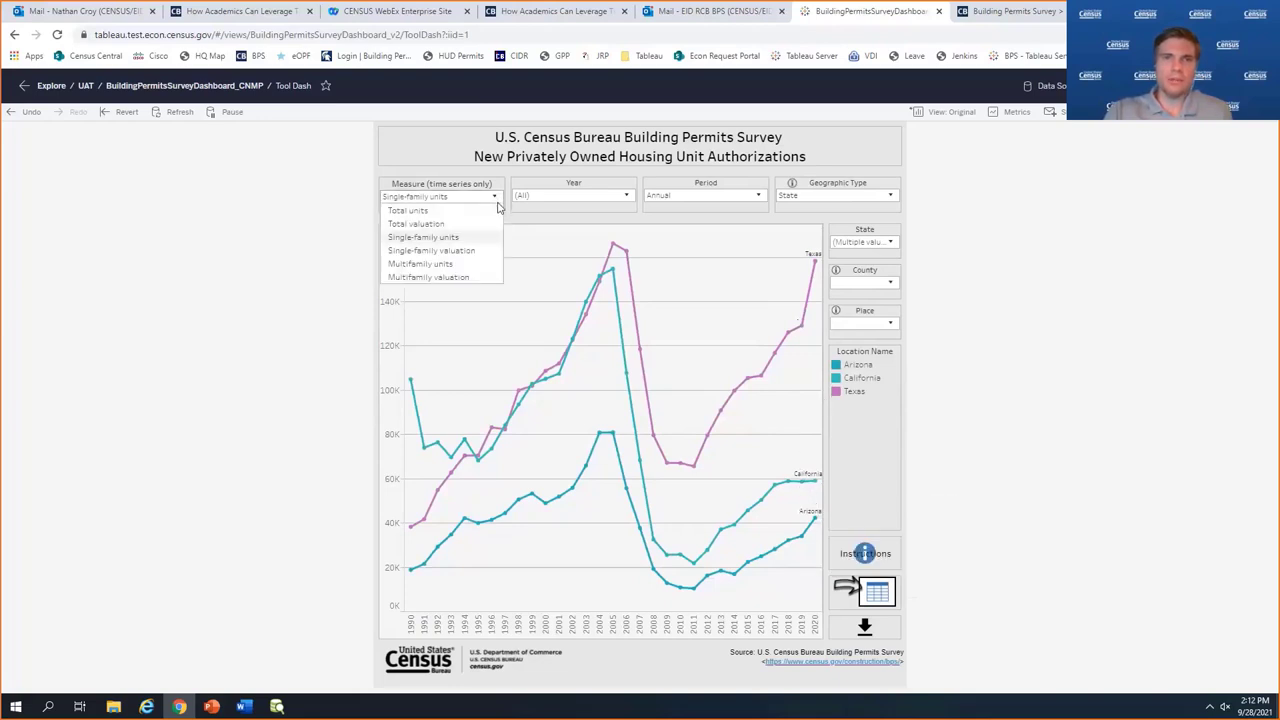
left_click(471, 263)
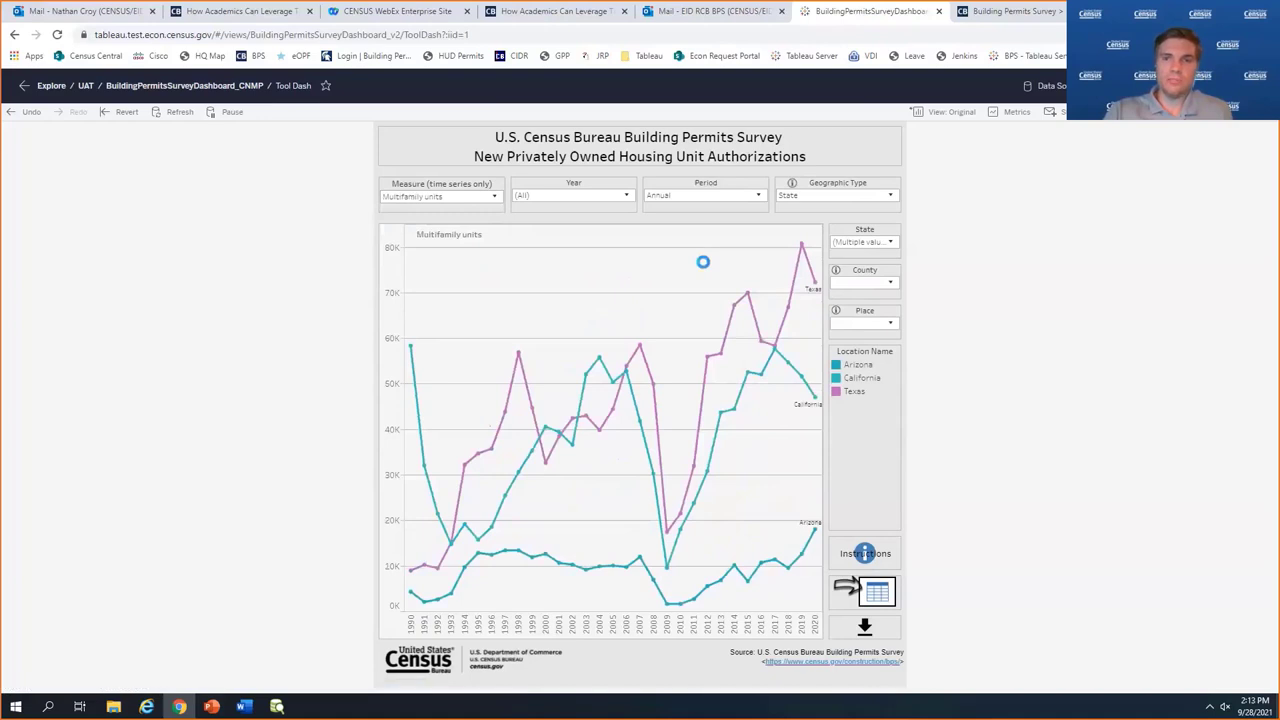
mouse_move(776, 333)
mouse_move(813, 404)
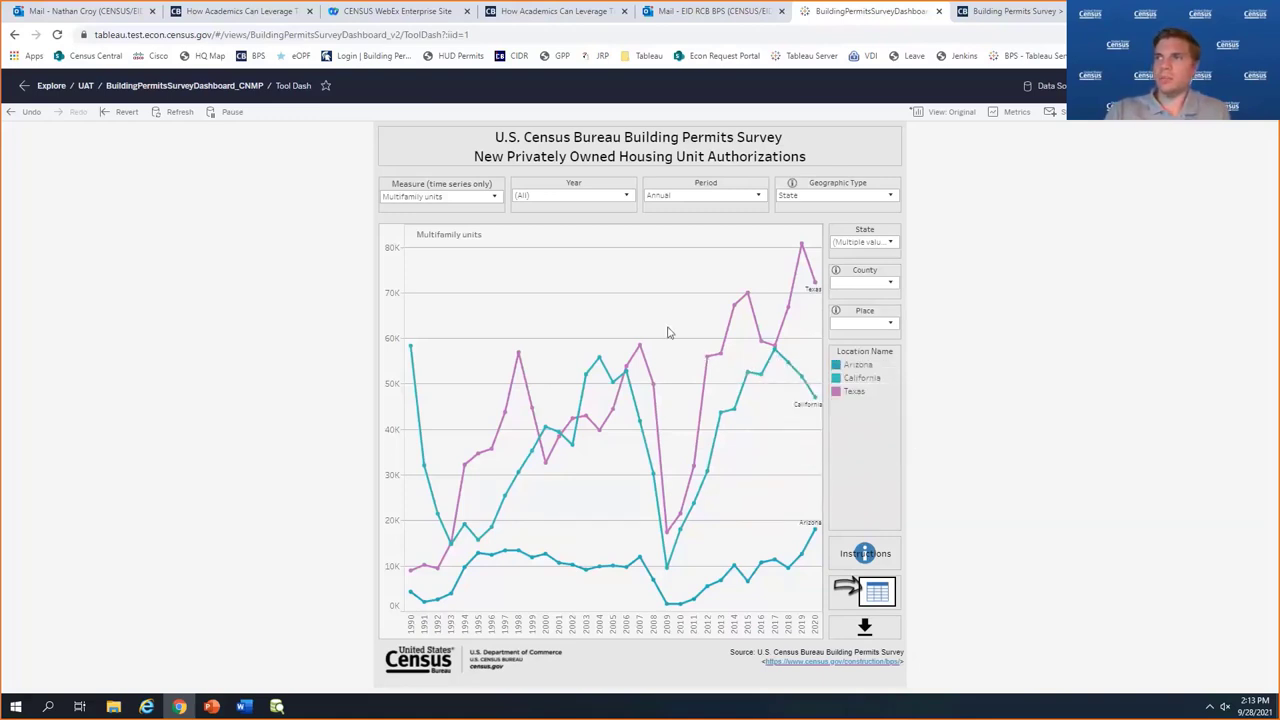
- Restore the dashboard's Original (default) view to reset the measure and state selections
left_click(955, 112)
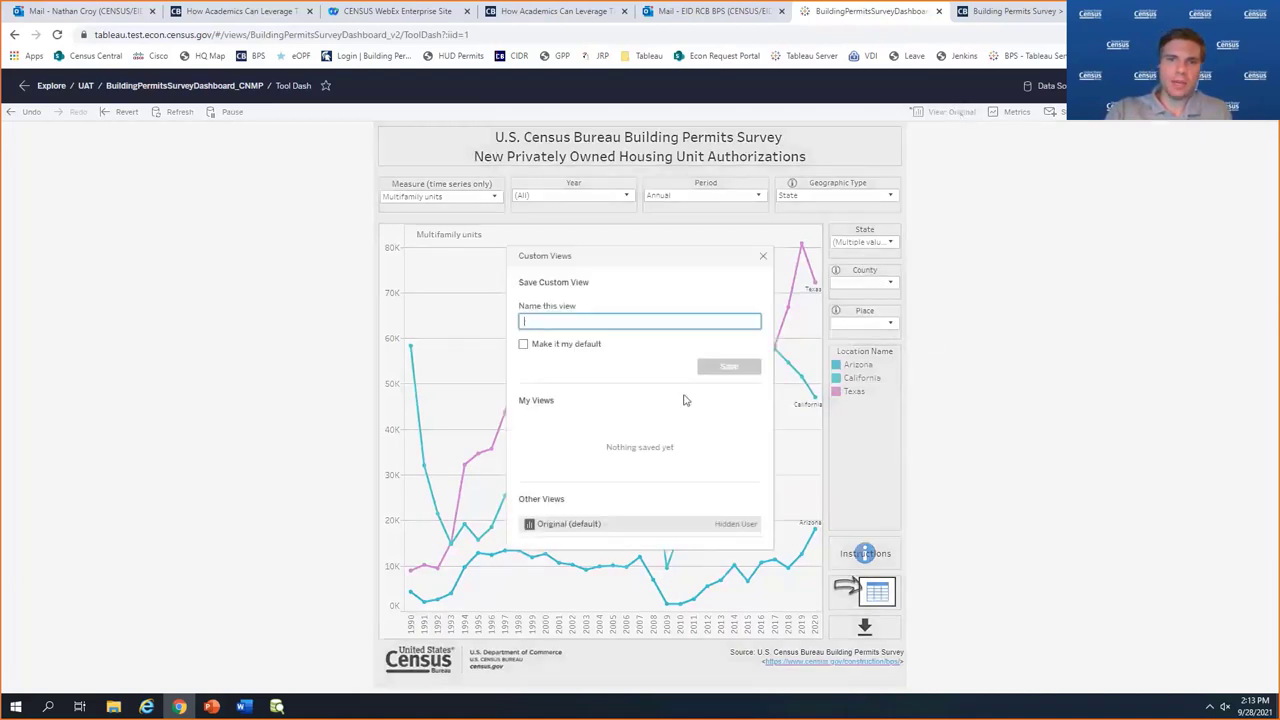
left_click(590, 525)
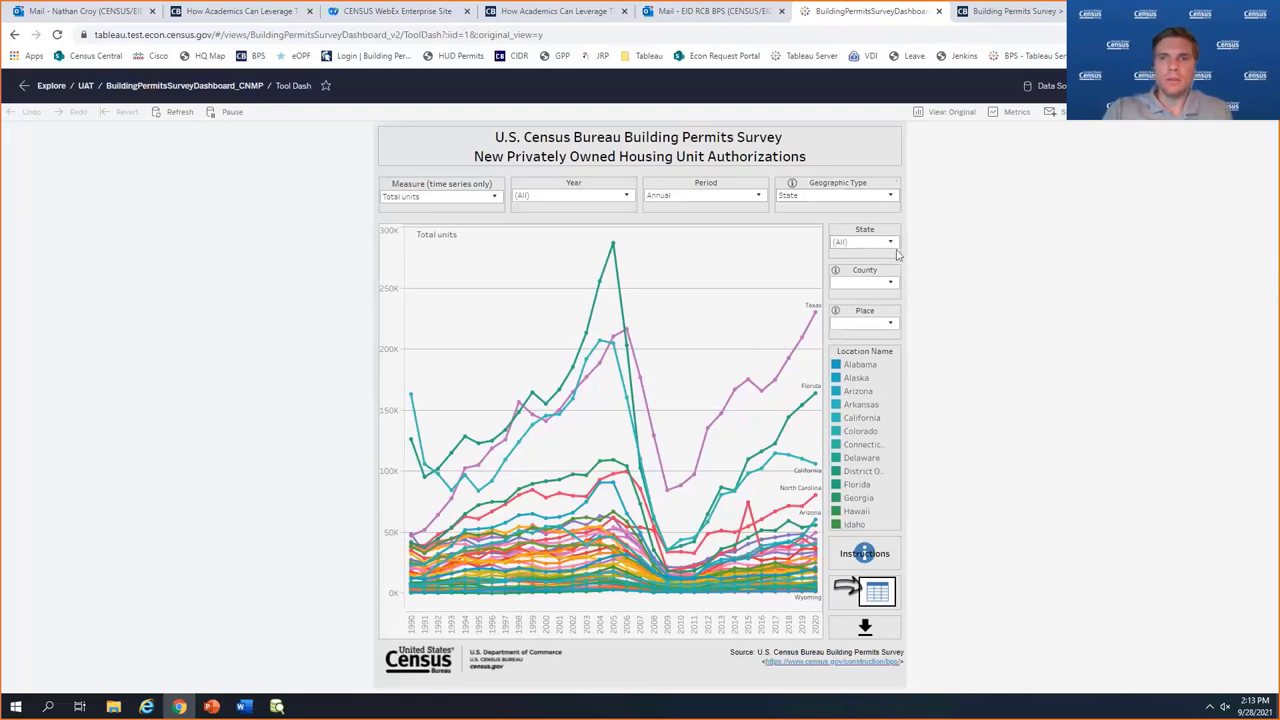
left_click(892, 283)
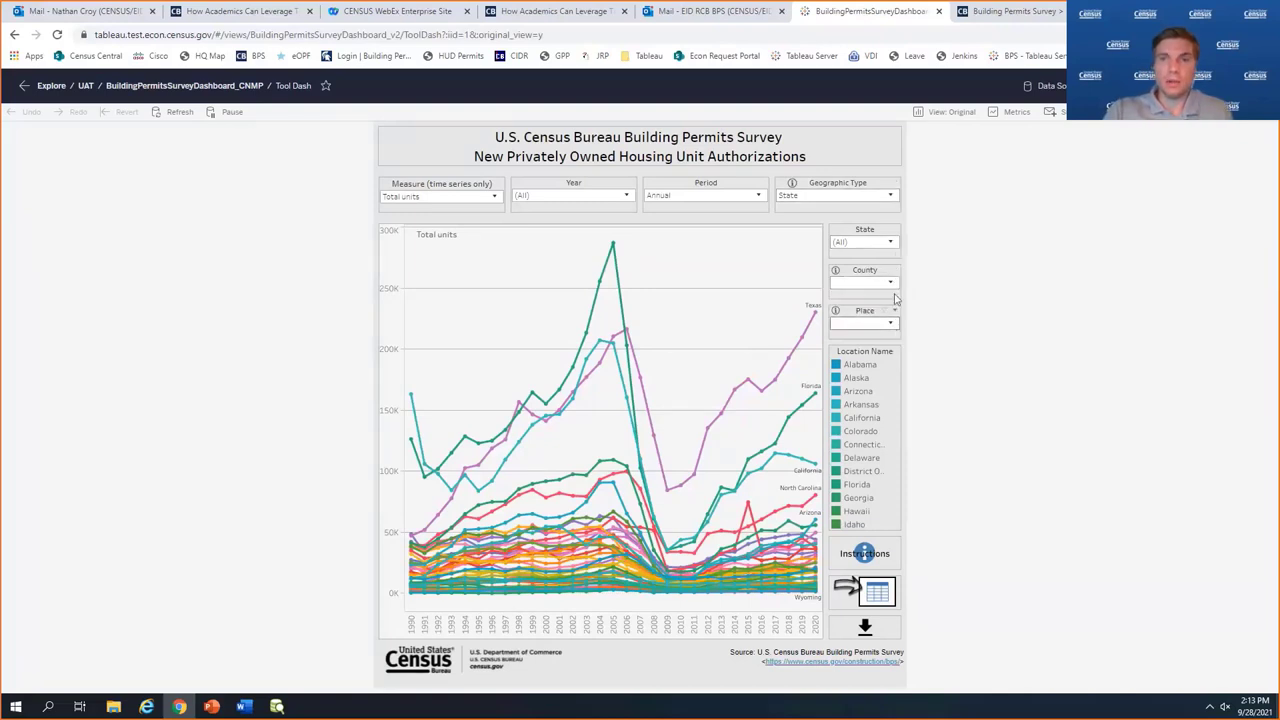
left_click(891, 196)
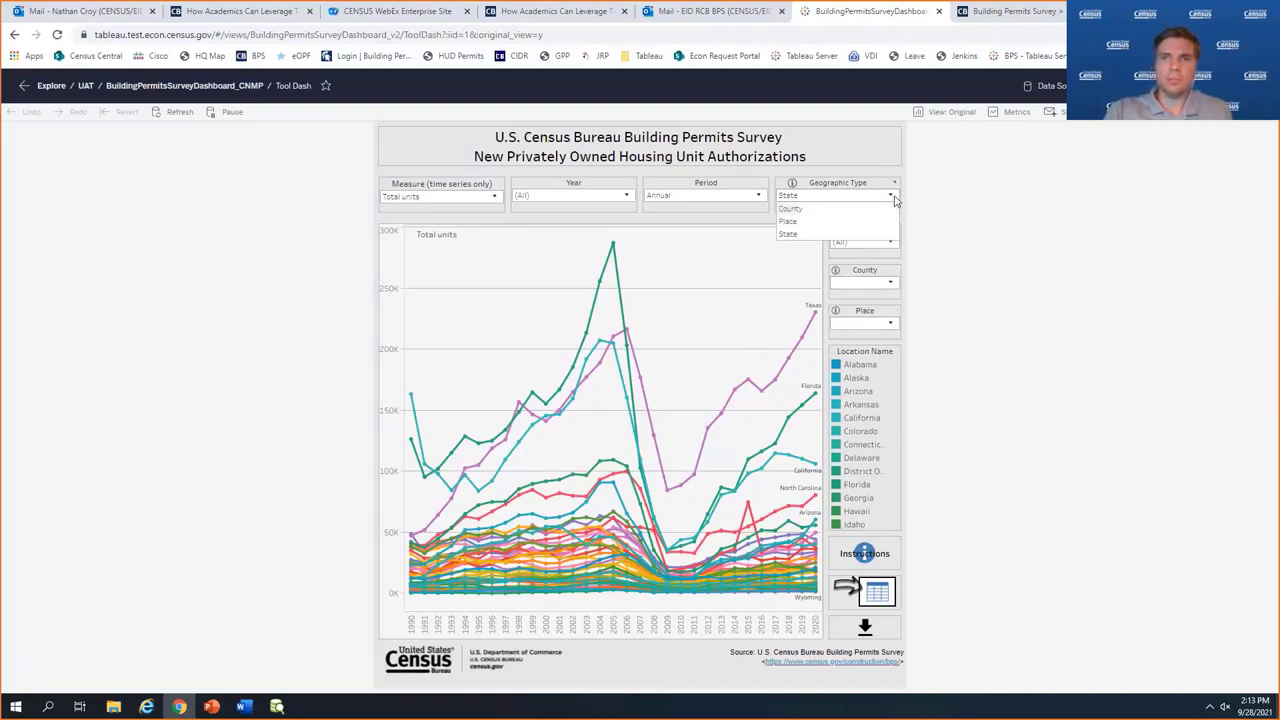
left_click(895, 200)
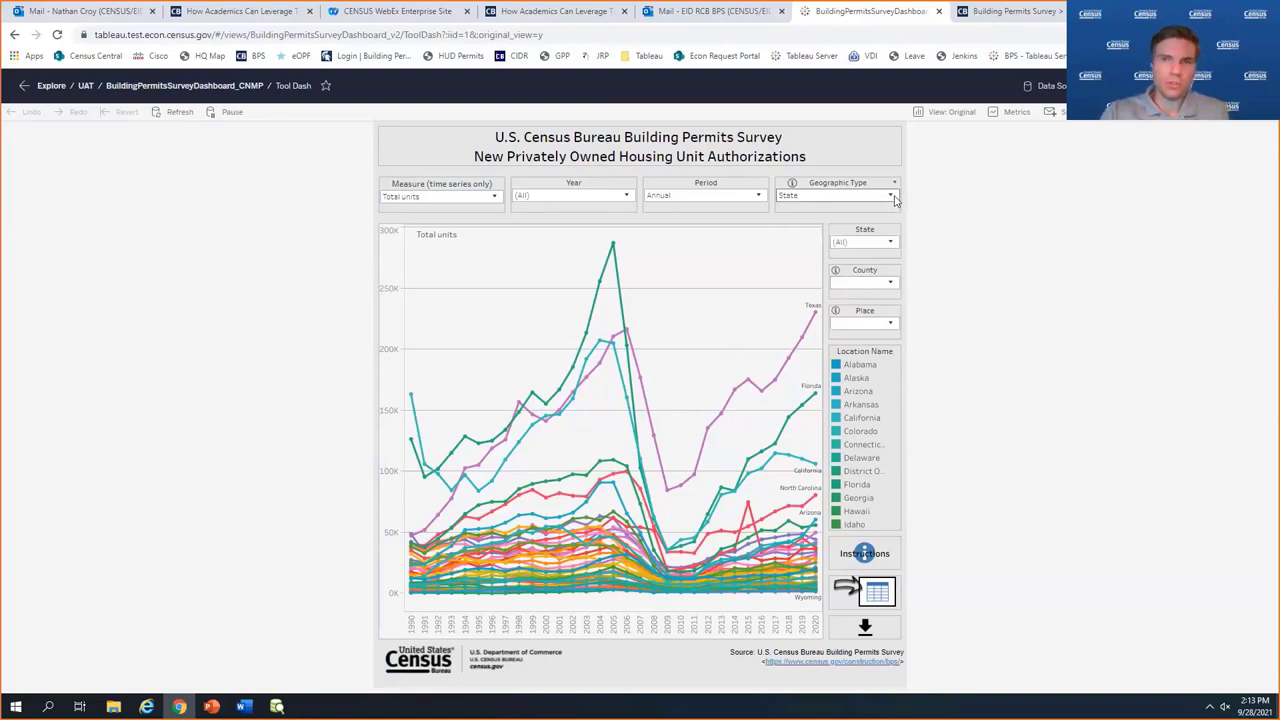
left_click(893, 198)
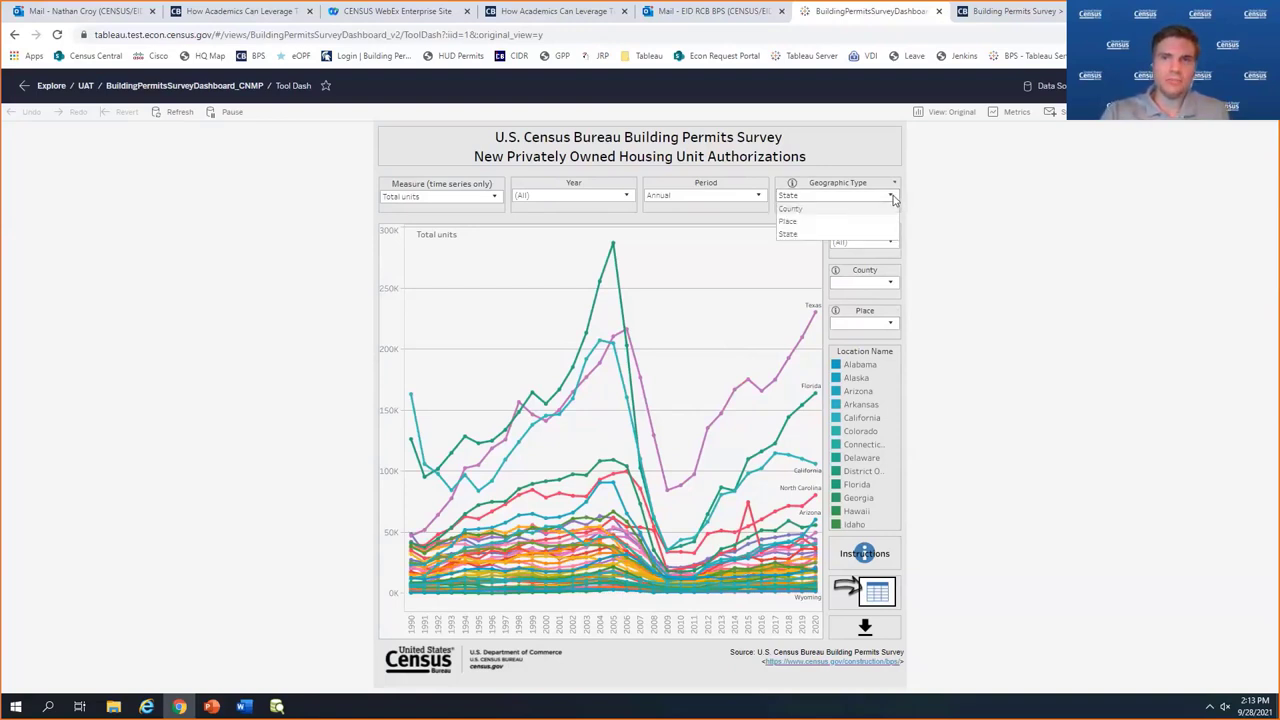
left_click(893, 199)
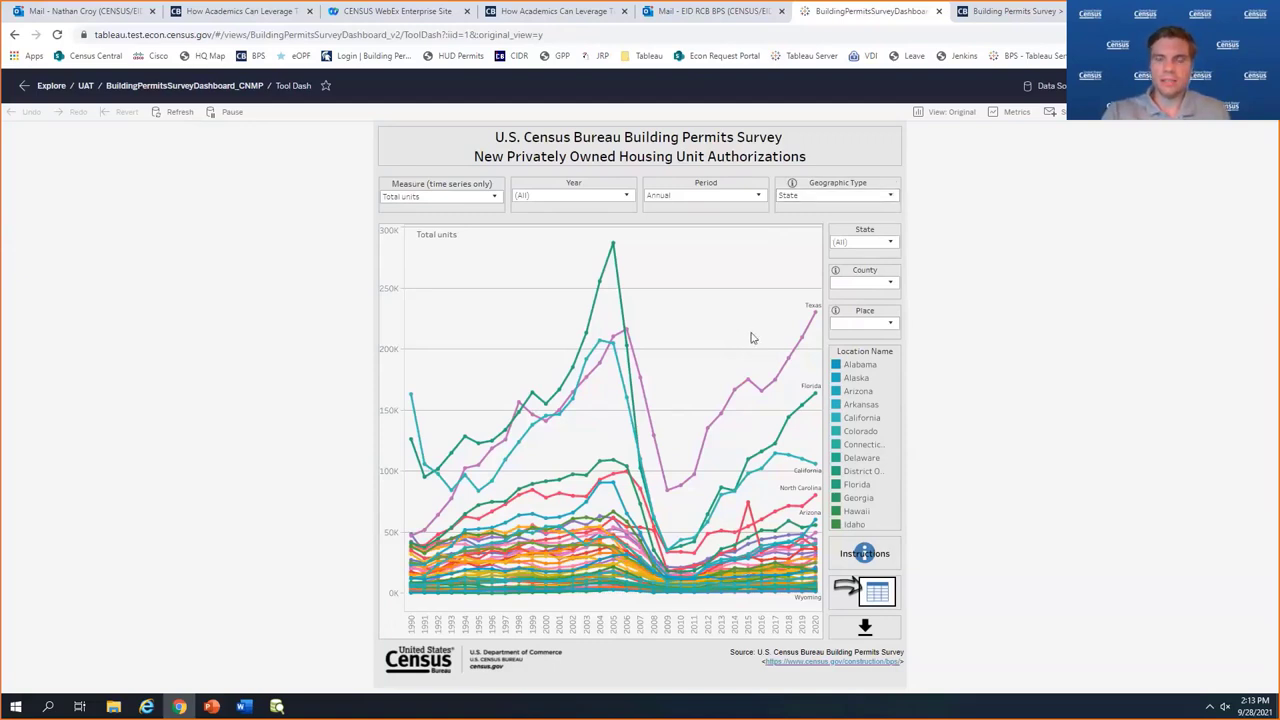
- Filter the chart's State selection to only Virginia
left_click(870, 242)
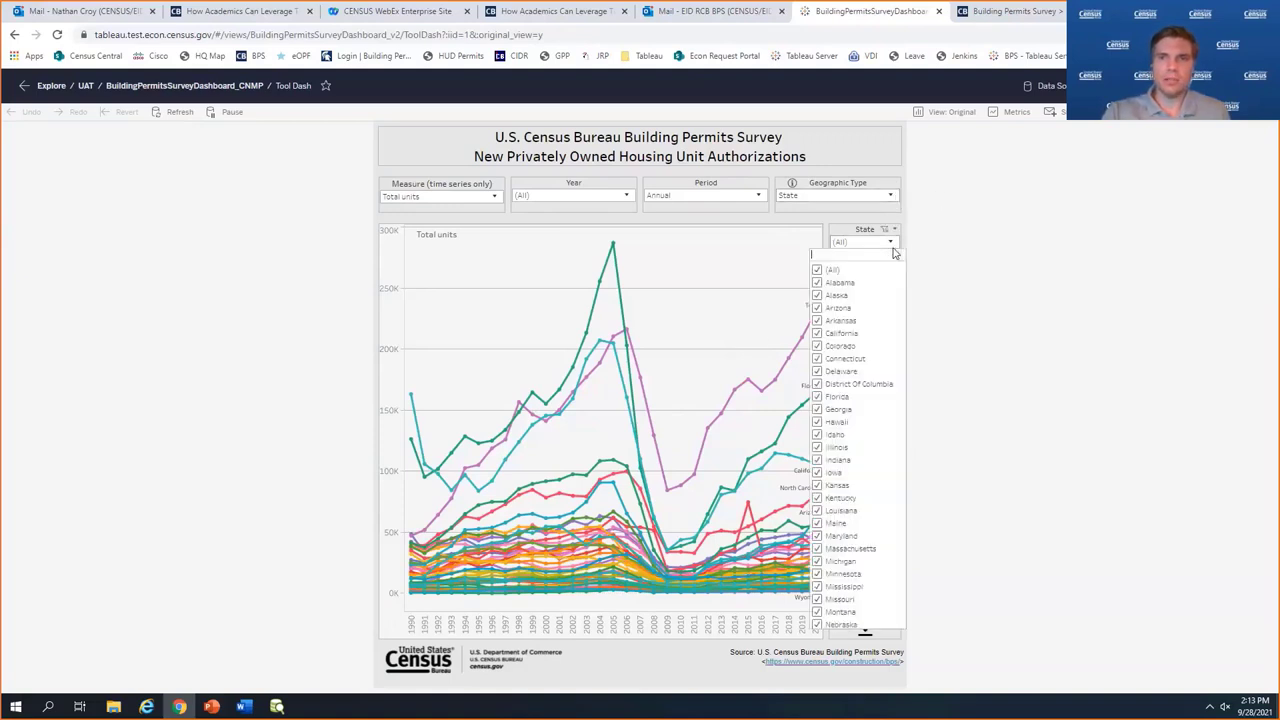
left_click(817, 271)
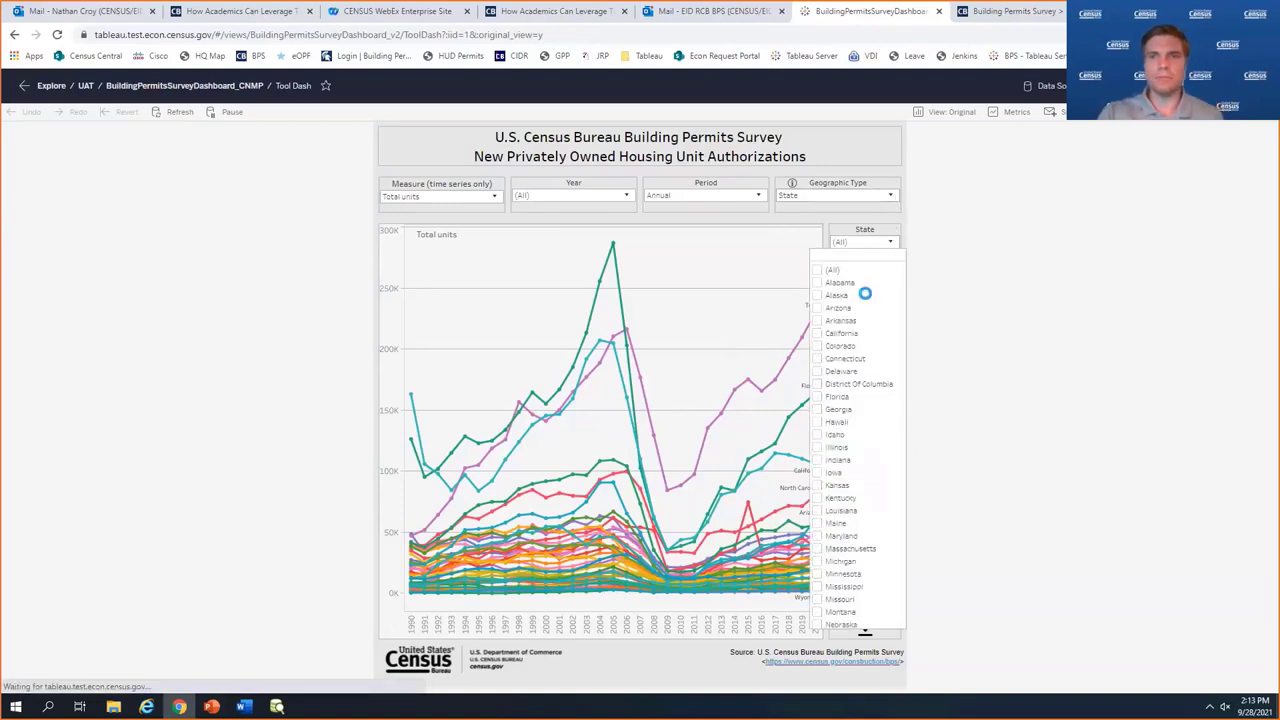
left_click_drag(899, 302, 896, 465)
left_click(818, 572)
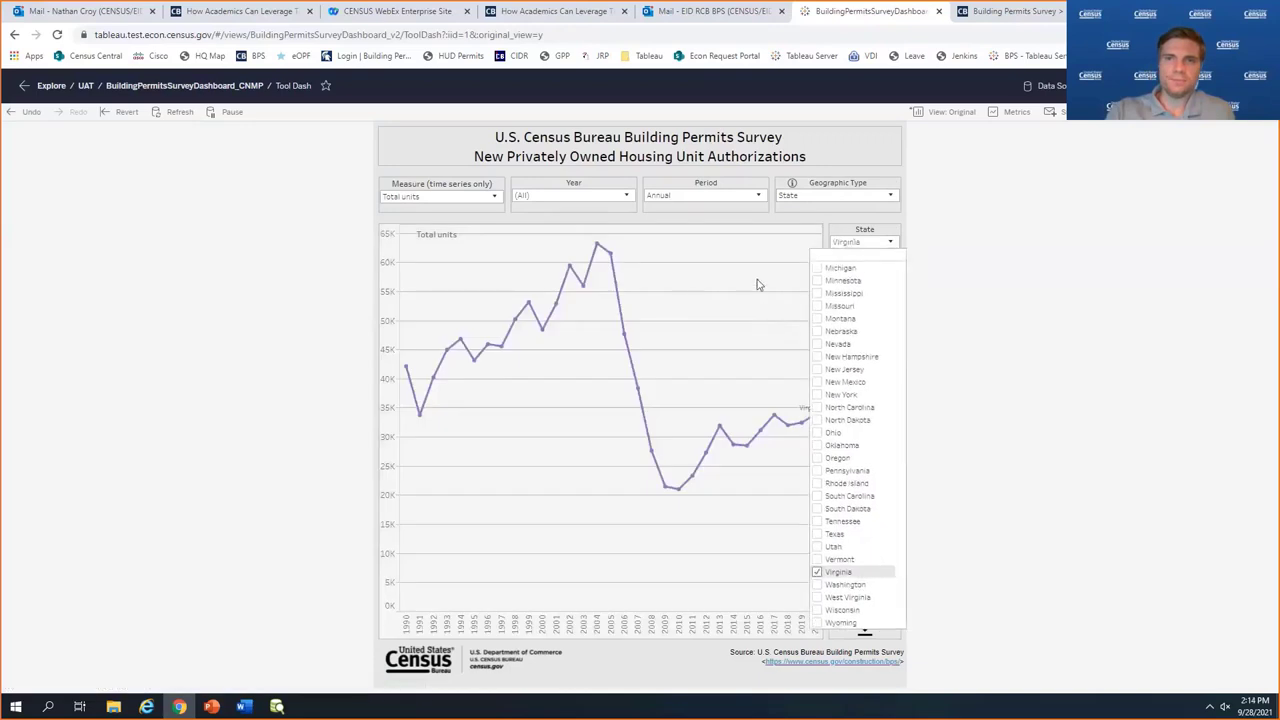
left_click(757, 286)
- Set the Geographic Type to County and examine the total units trend lines of Virginia's counties
left_click(891, 197)
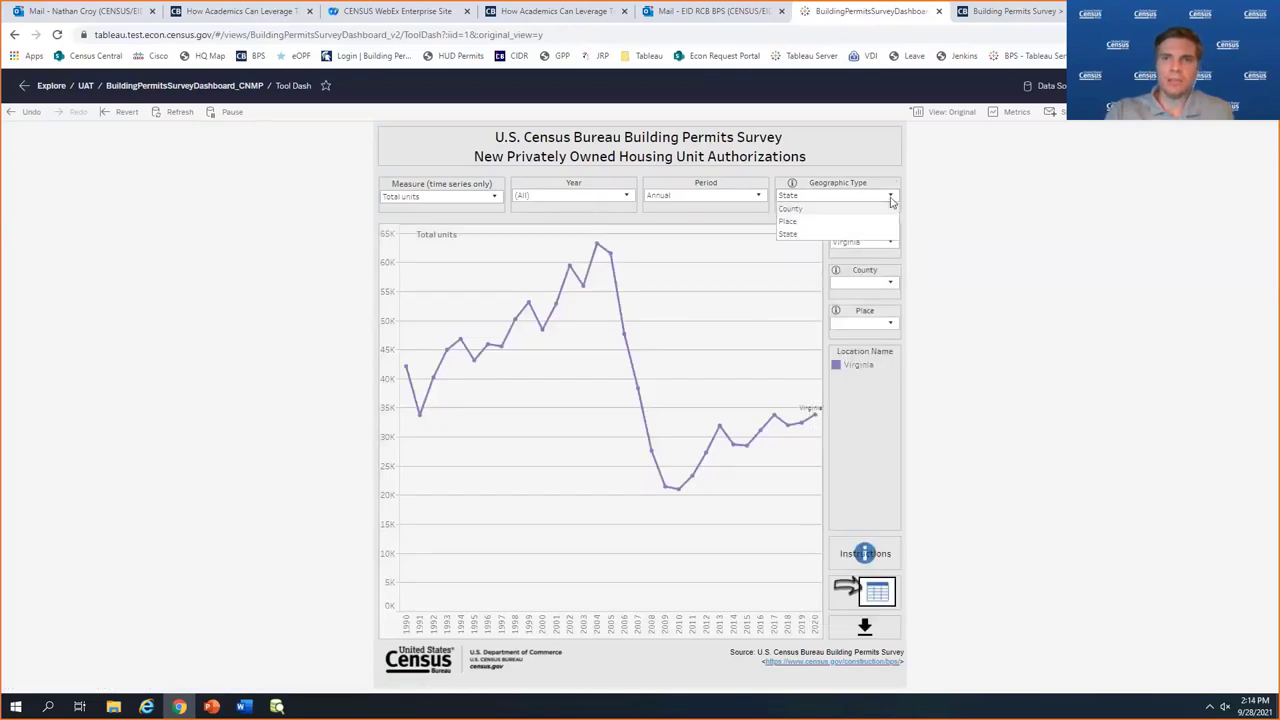
left_click(870, 210)
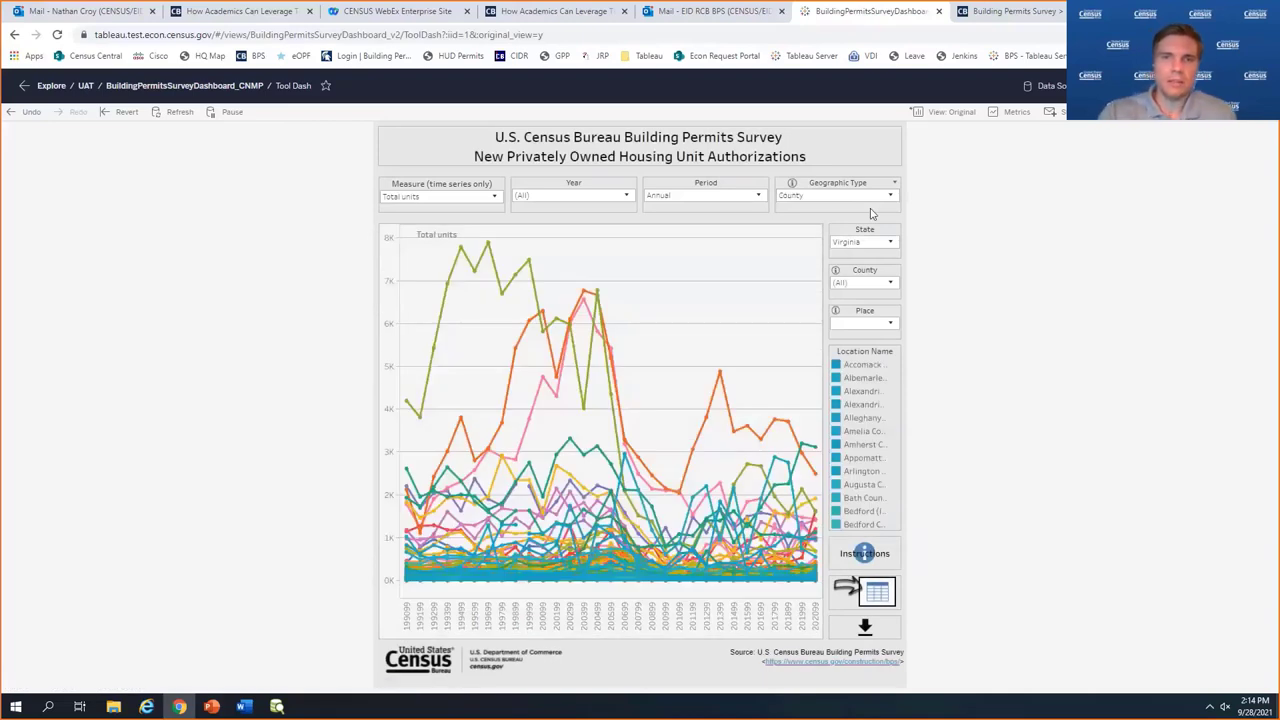
mouse_move(814, 452)
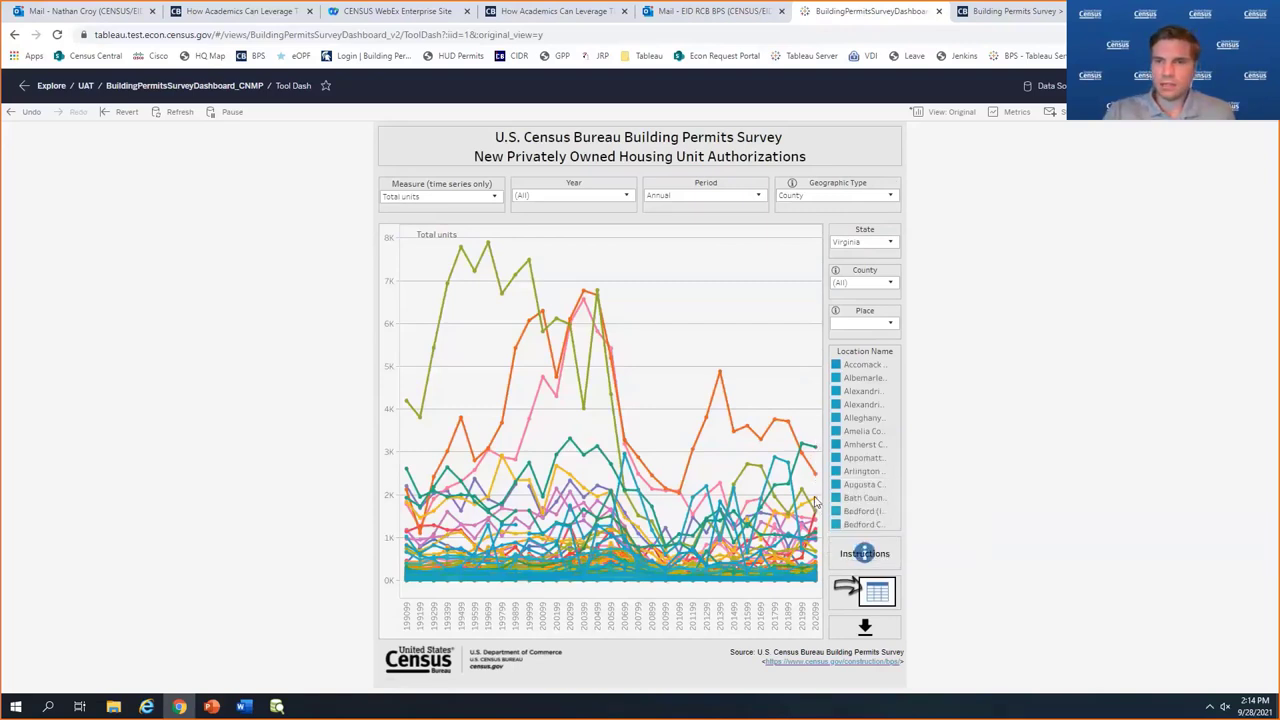
mouse_move(815, 503)
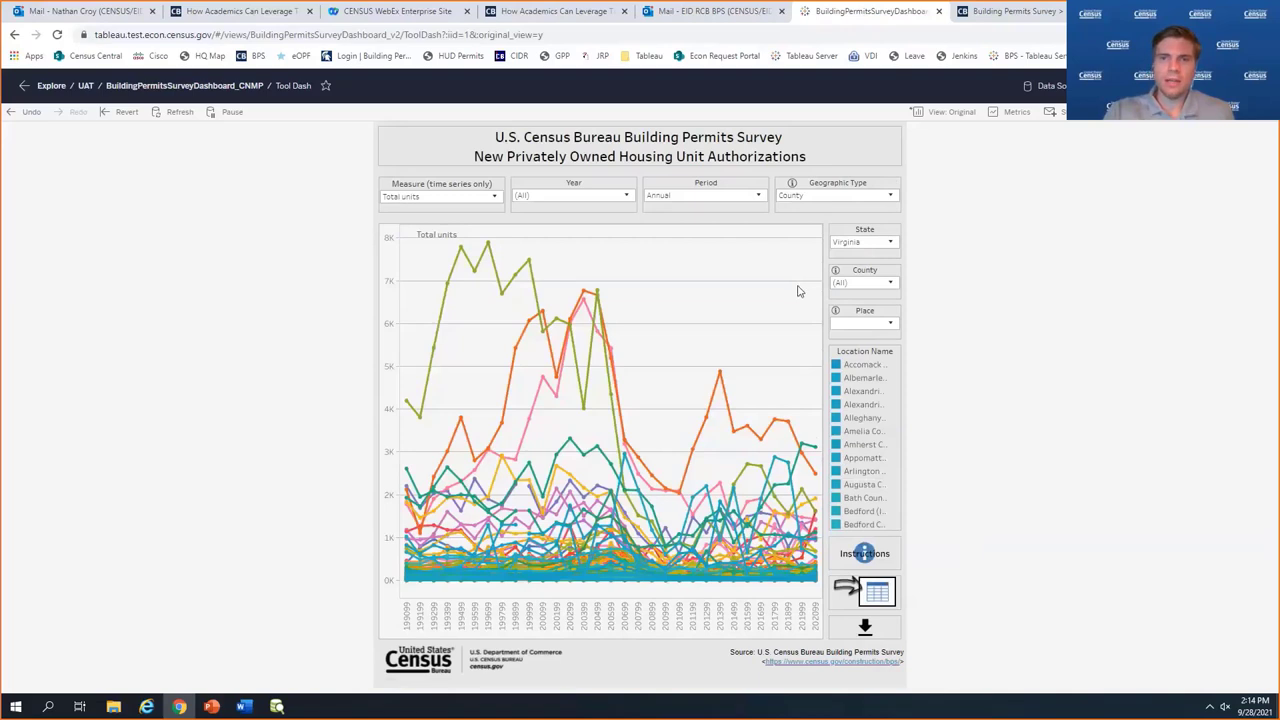
- Highlight first Loudoun County and then Powhatan County from the Location Name legend to examine their trend lines, and clear the highlighting
left_click_drag(897, 368, 896, 430)
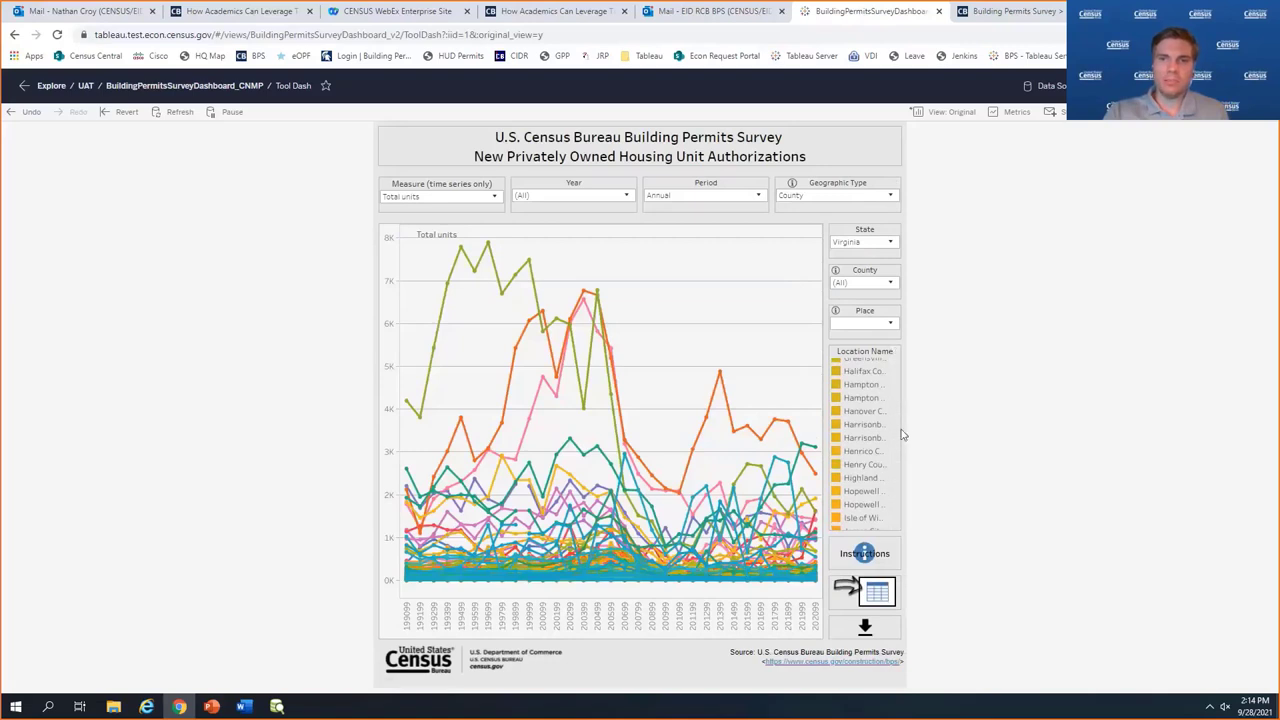
left_click_drag(895, 436, 896, 450)
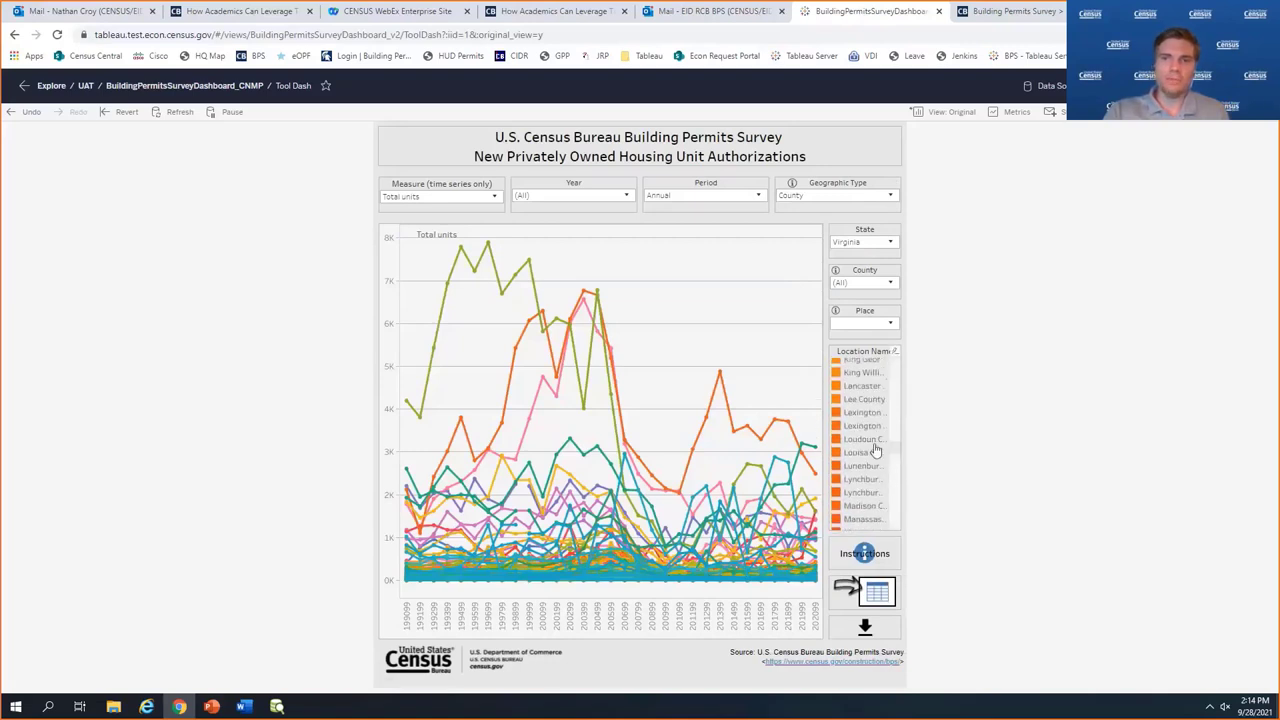
left_click(863, 440)
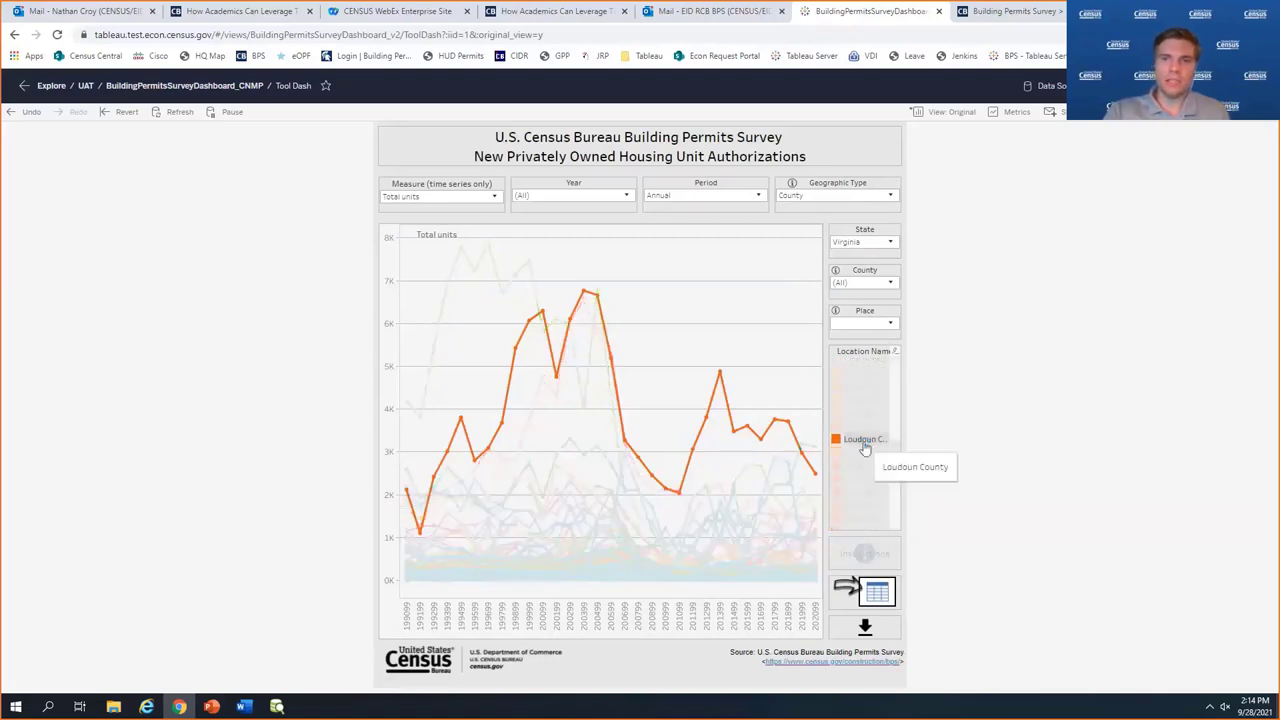
left_click(886, 428)
left_click_drag(897, 444, 896, 484)
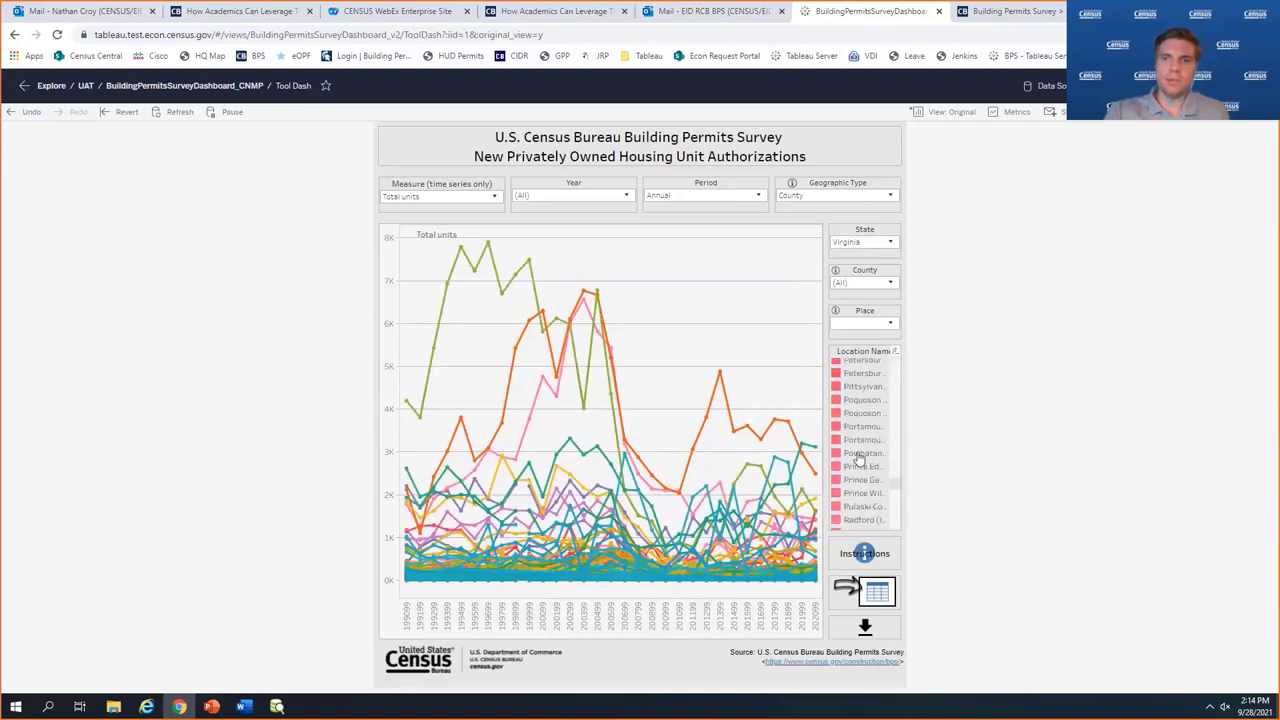
left_click(860, 455)
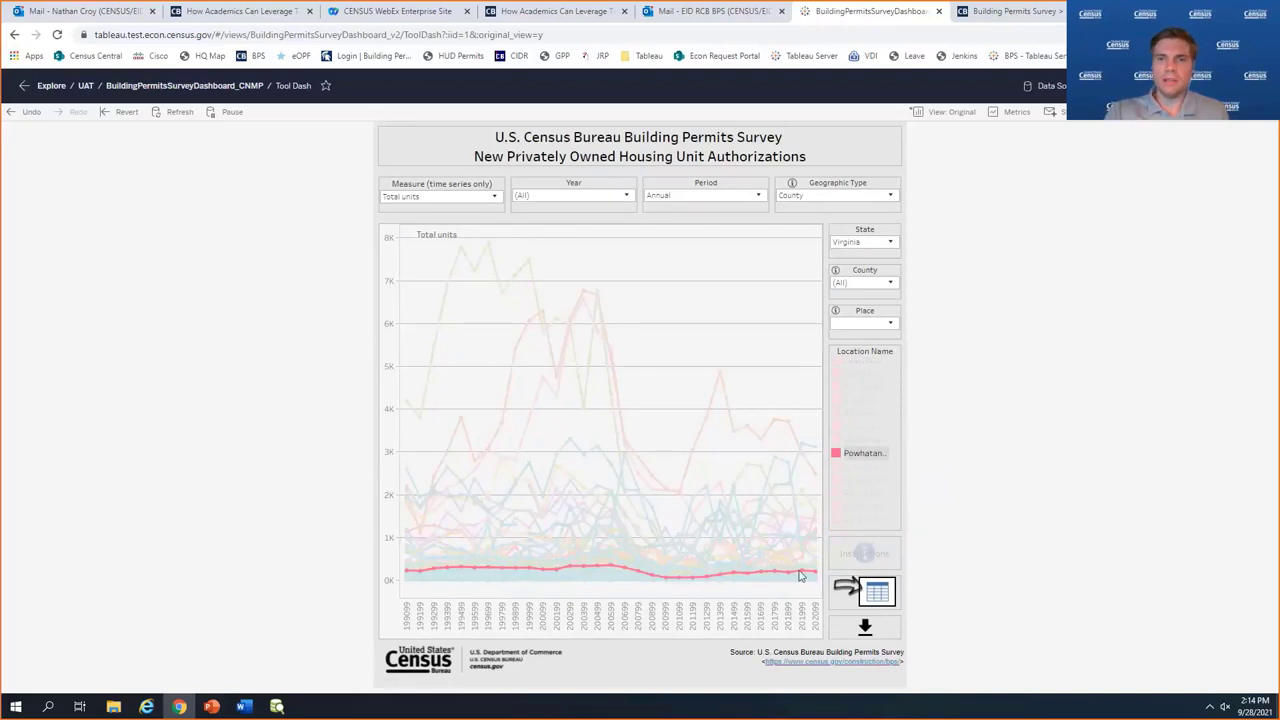
left_click(737, 333)
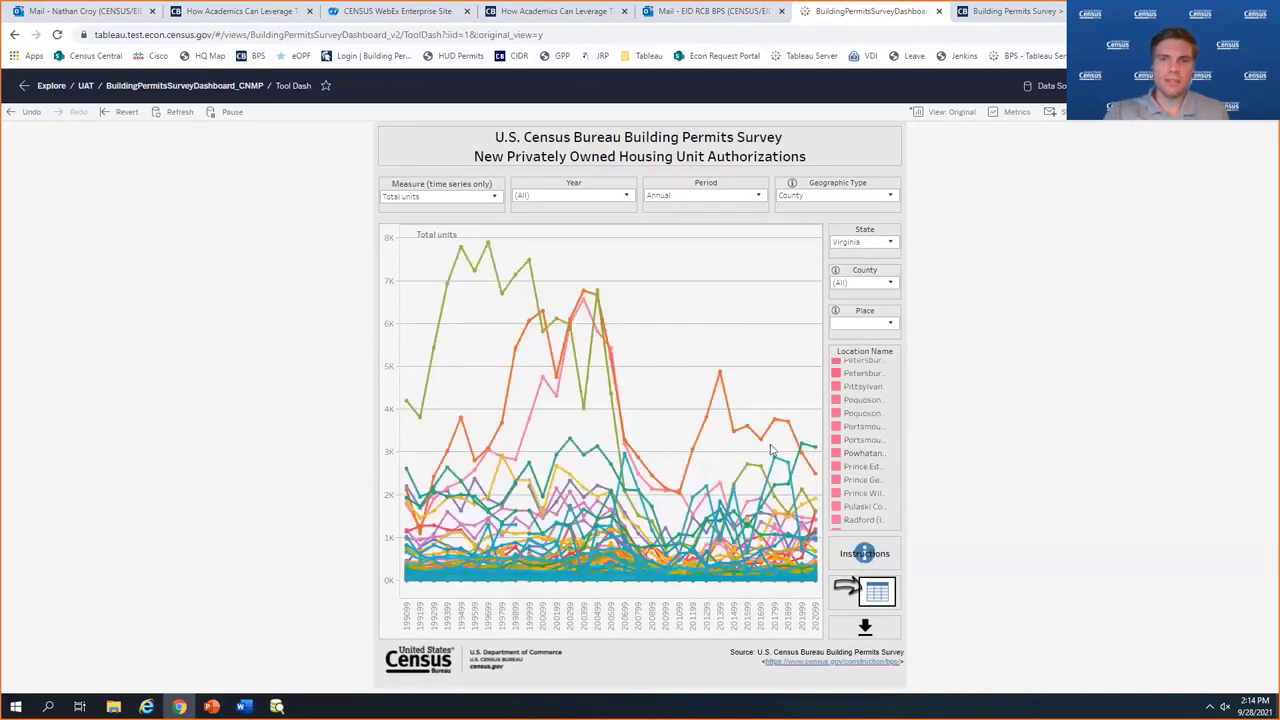
- Identify and highlight Arlington County from its 2011 data point in the chart, check its legend entry, and clear the highlighting
mouse_move(687, 522)
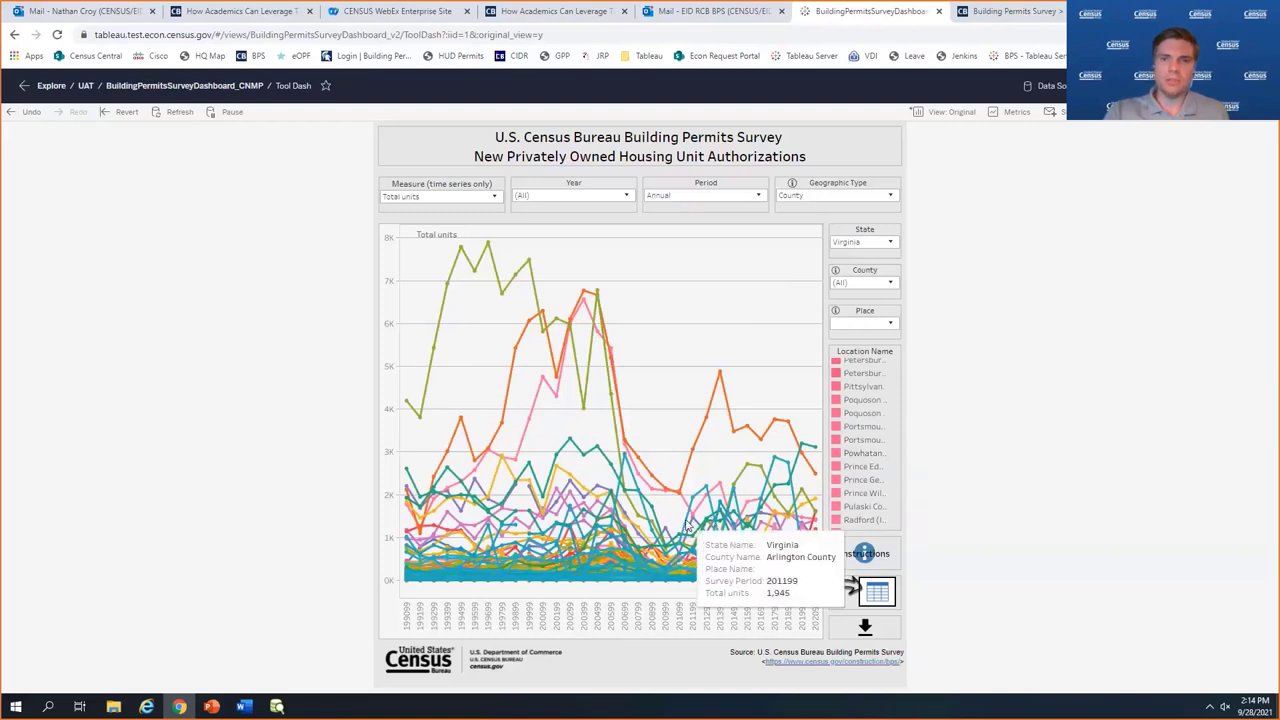
left_click(687, 522)
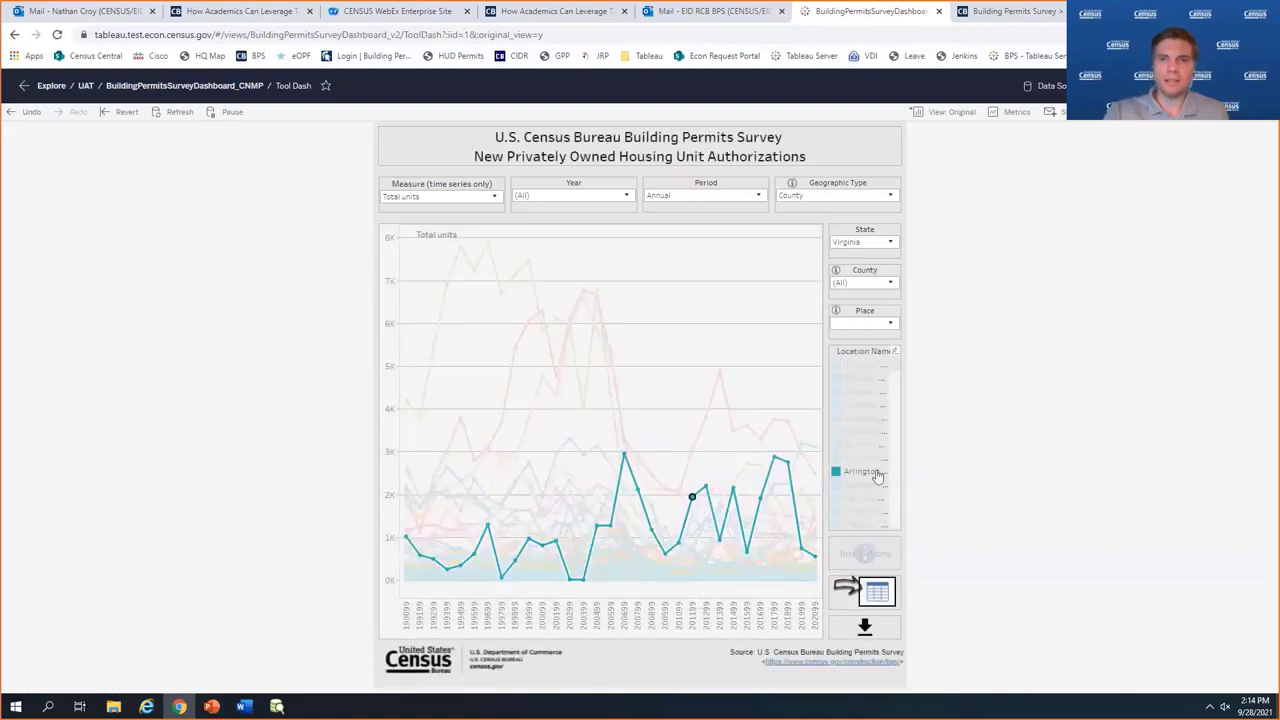
left_click(748, 347)
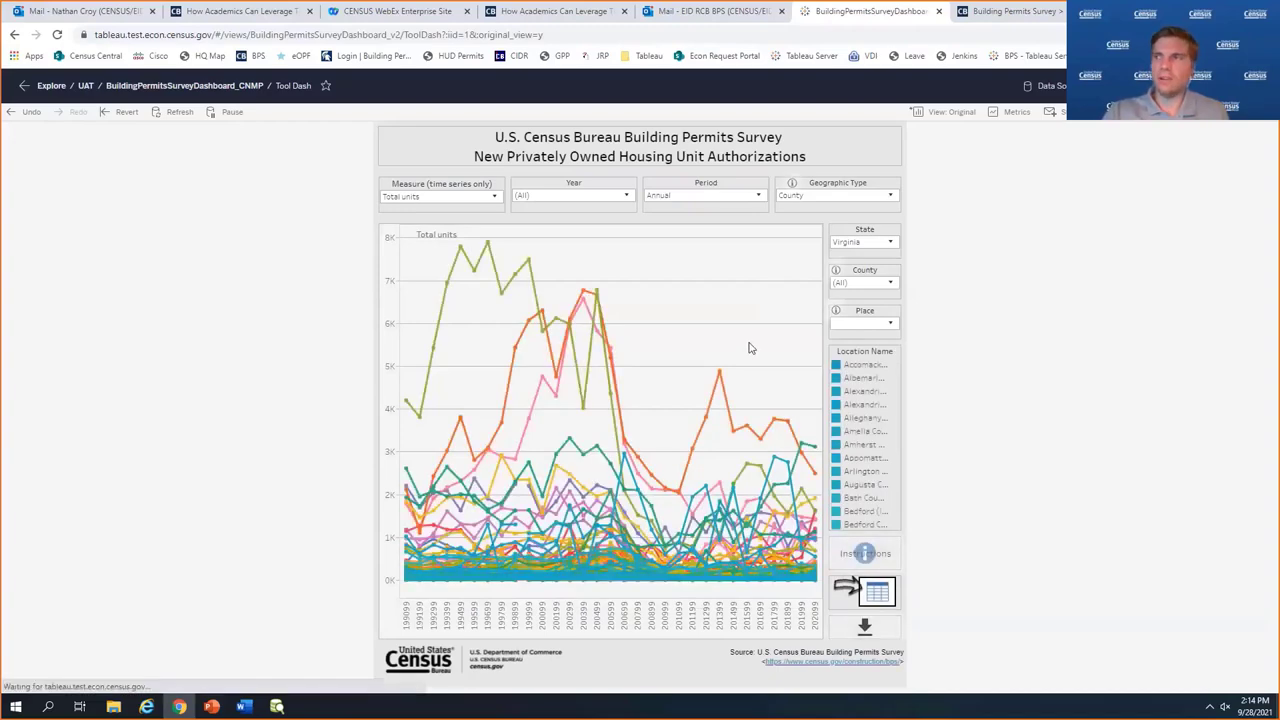
- Restore the dashboard's Original (default) view to reset the geographic type and state selections
left_click(960, 113)
left_click(571, 523)
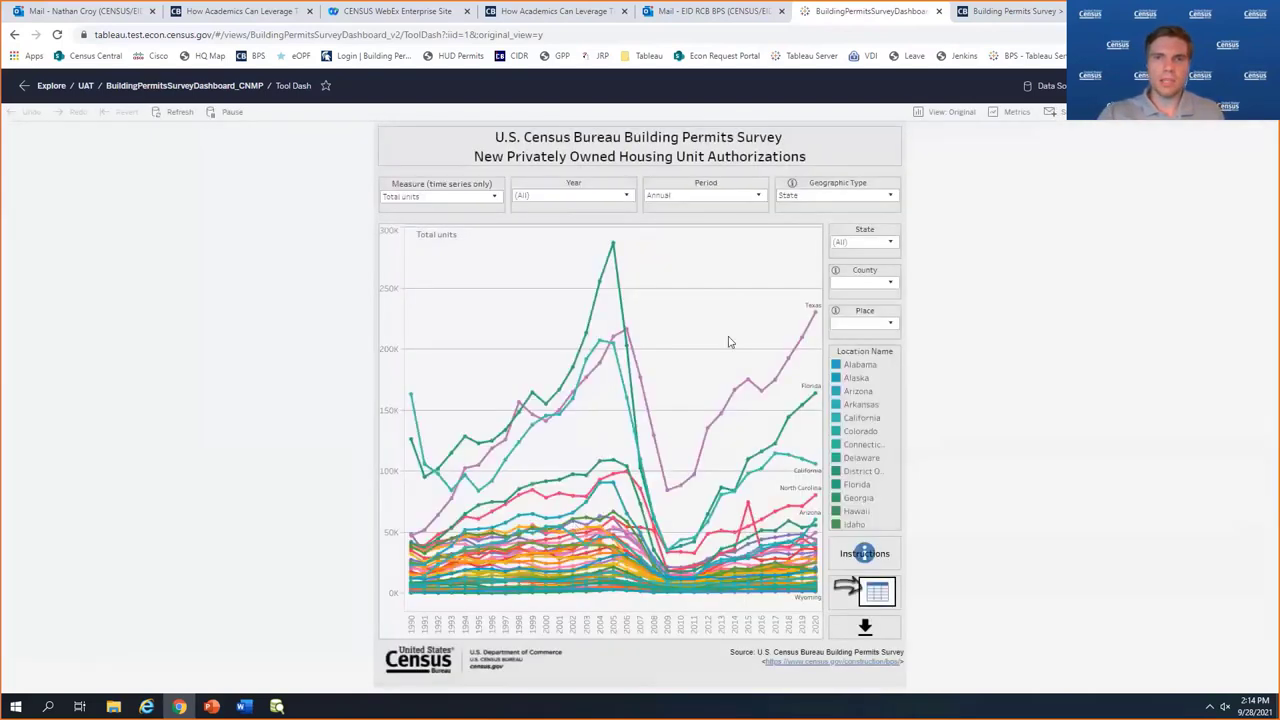
left_click(892, 197)
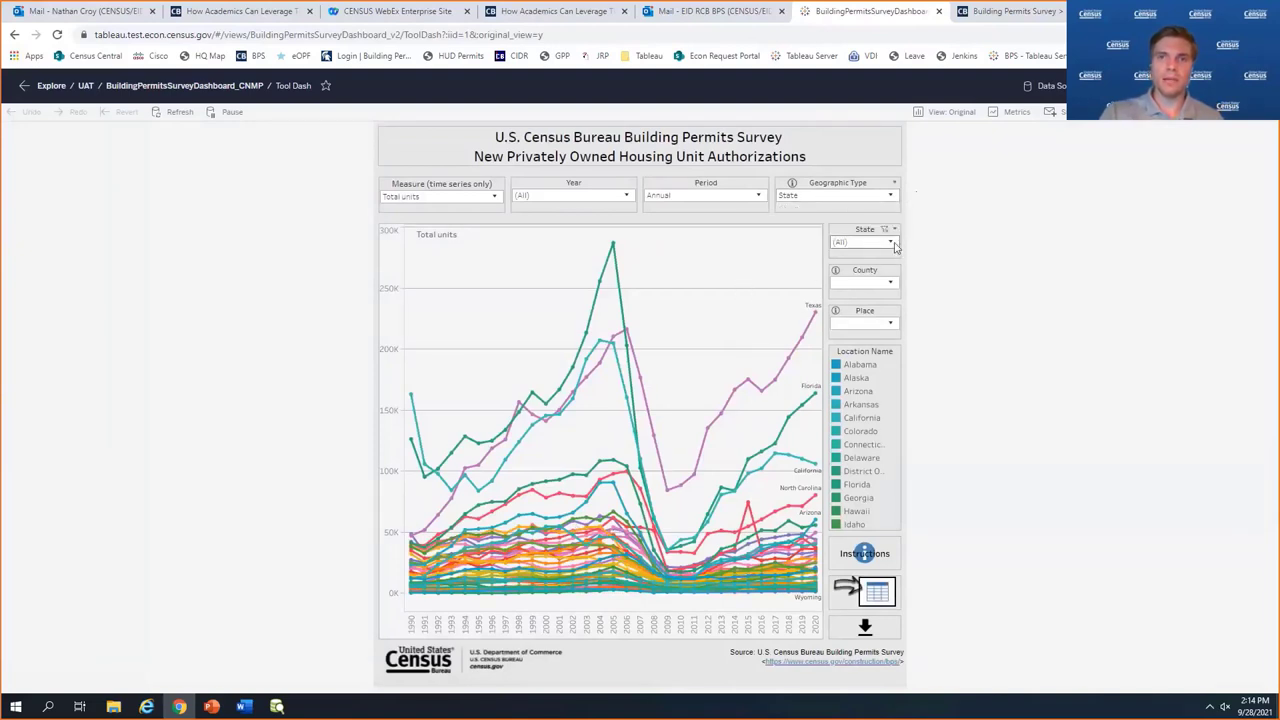
- Filter the chart's State selection to only Arizona
left_click(888, 243)
left_click(816, 269)
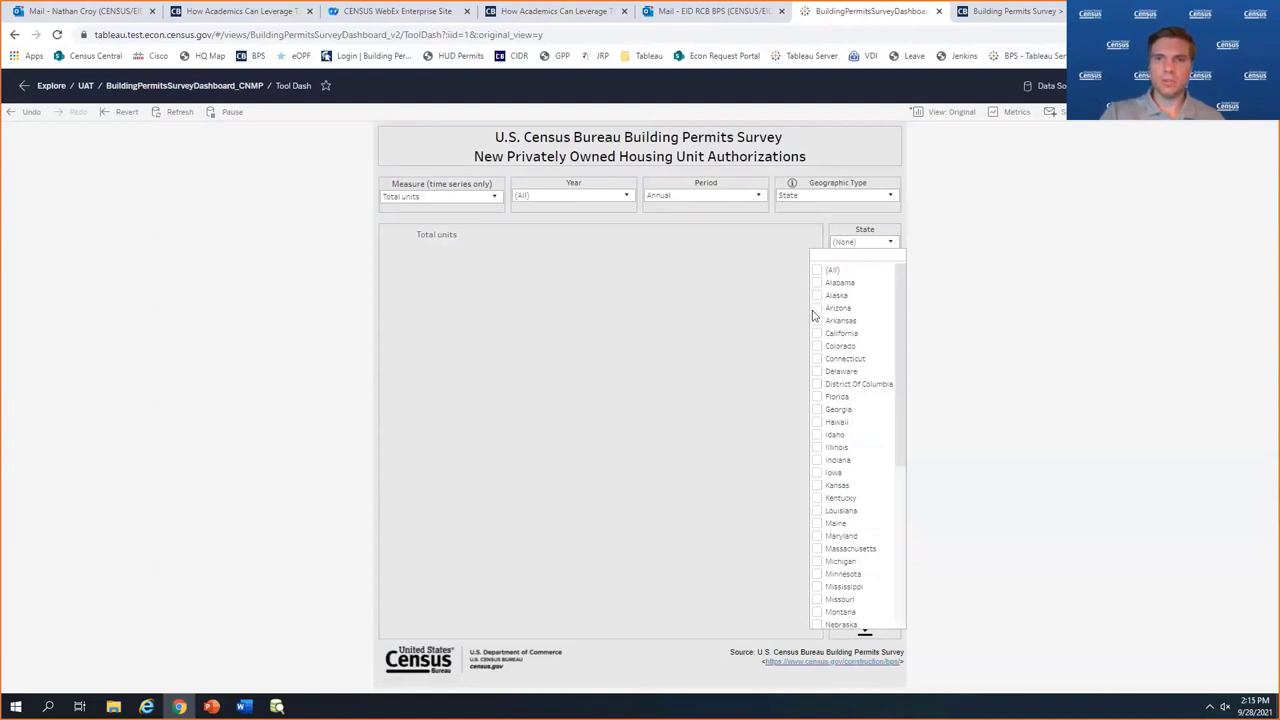
left_click(817, 309)
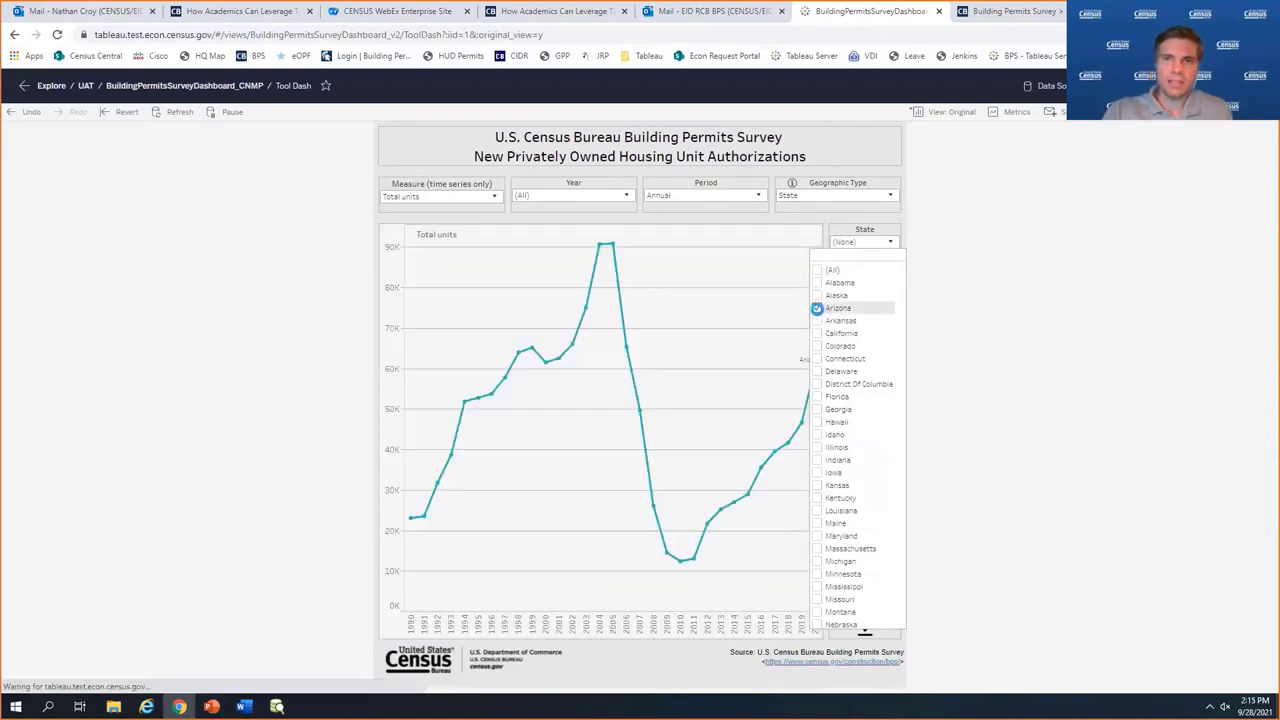
left_click(775, 315)
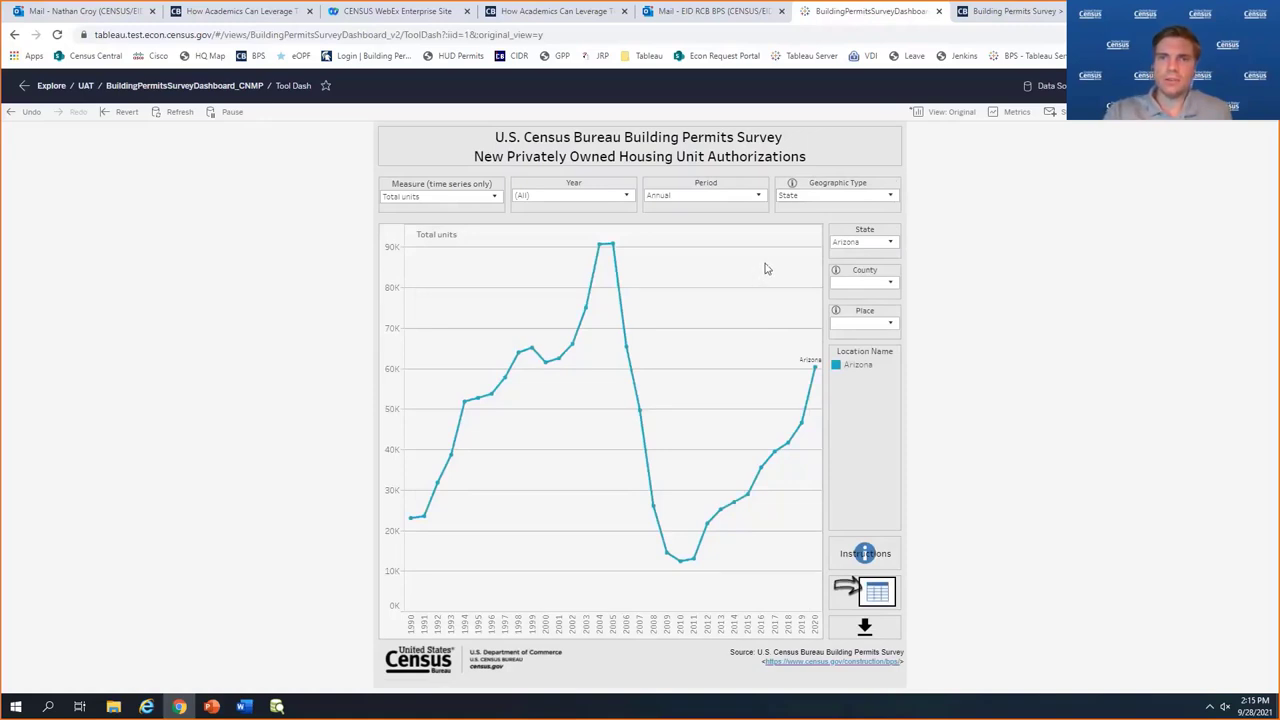
- Set the Geographic Type to County for Arizona and filter the County selection to only Maricopa County
left_click(890, 195)
left_click(863, 209)
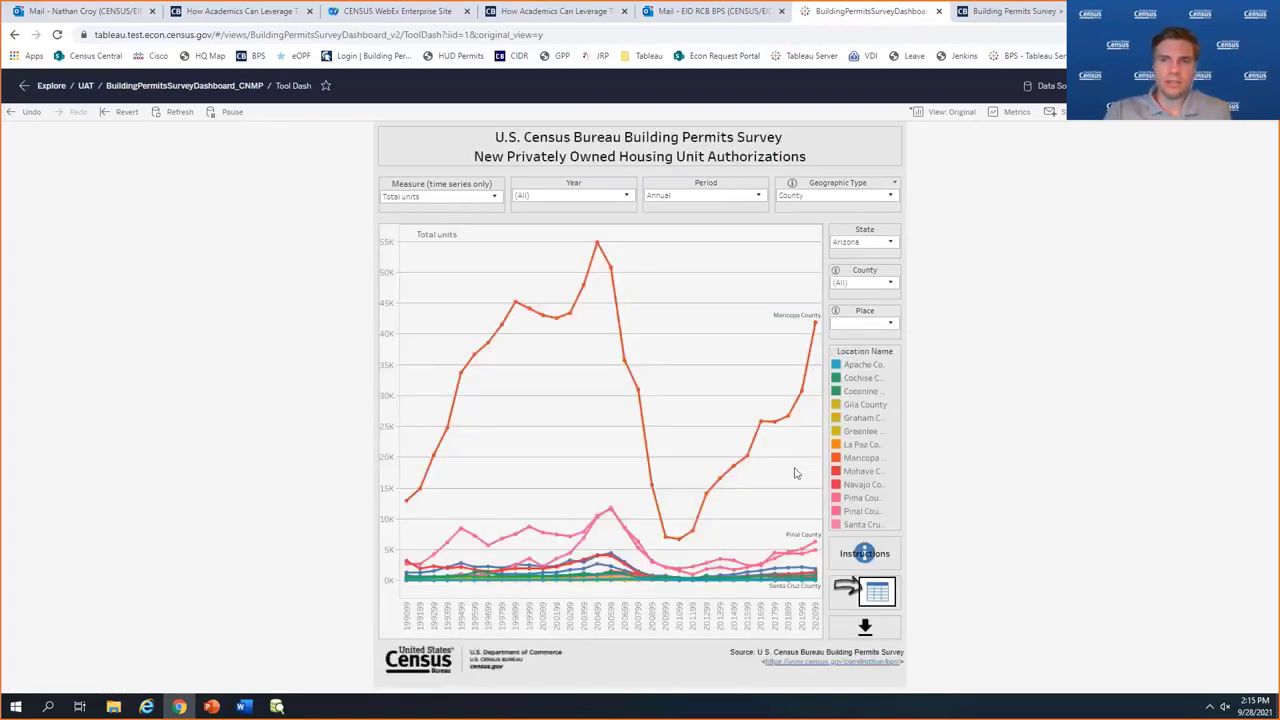
left_click(893, 284)
left_click(823, 311)
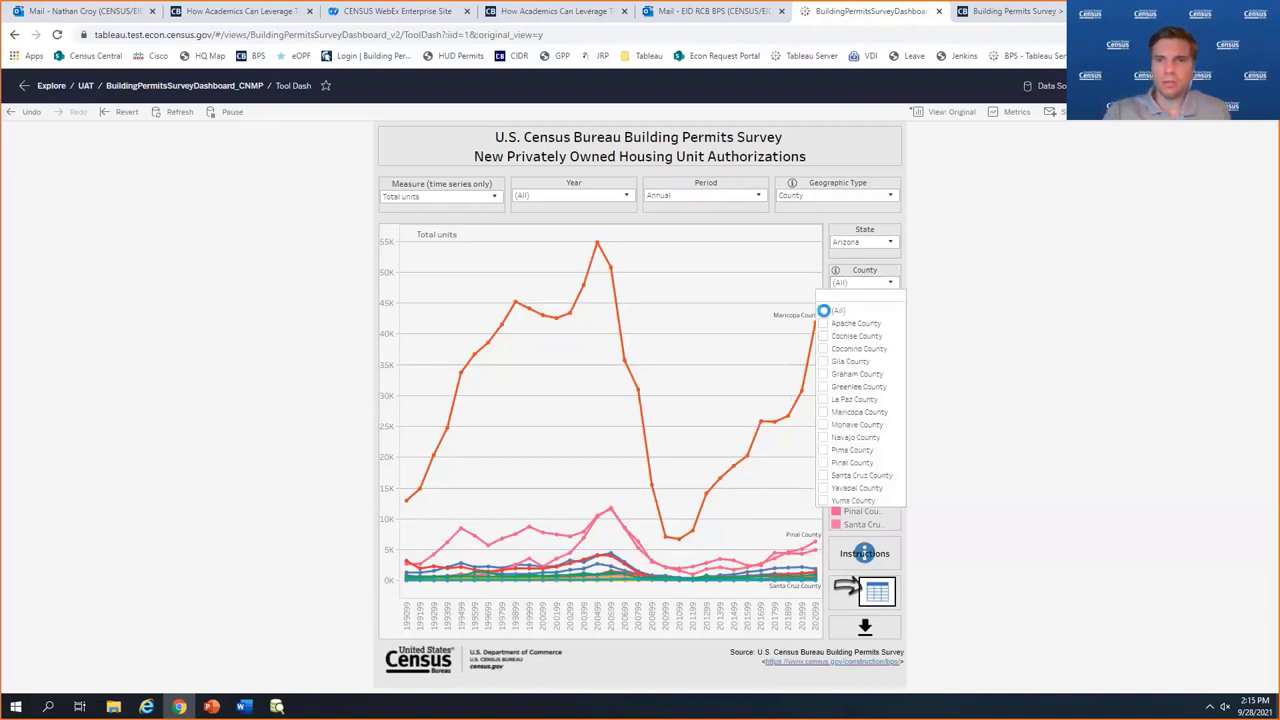
left_click(823, 412)
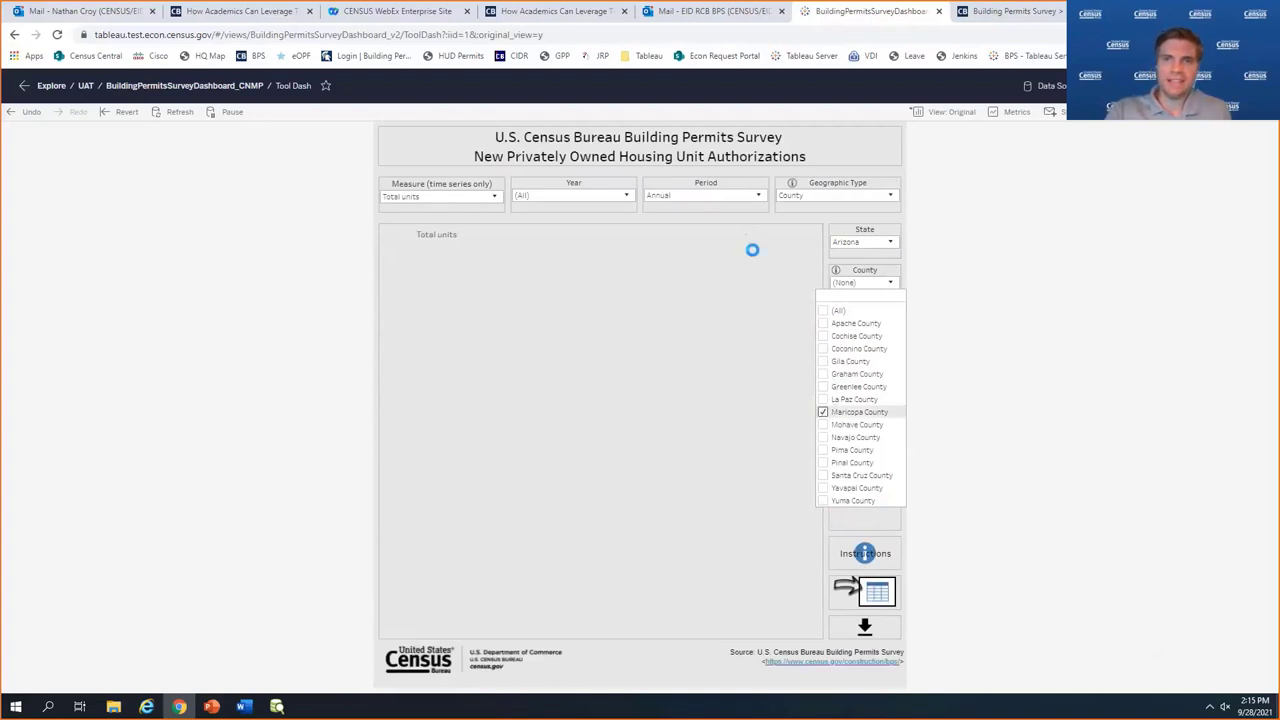
left_click(773, 250)
- Set the Geographic Type to Place and inspect the 2020 total units for Phoenix and Mesa in Maricopa County
left_click(889, 195)
left_click(869, 221)
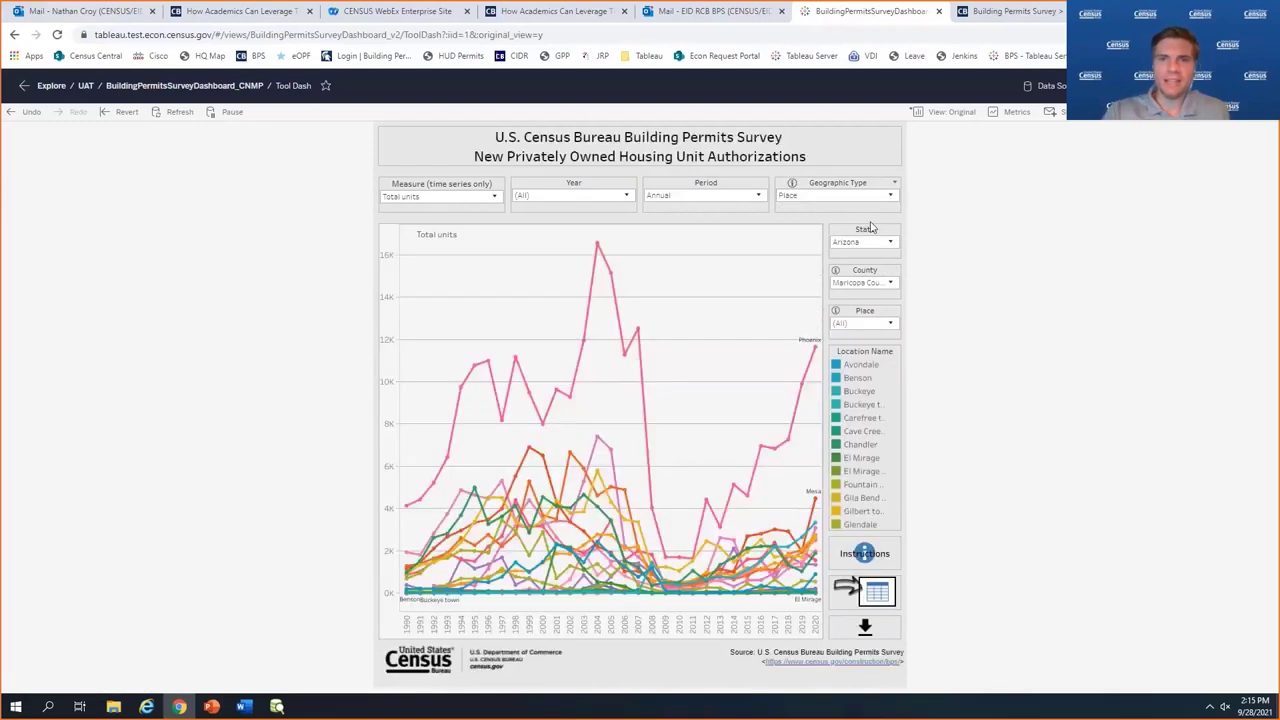
mouse_move(814, 350)
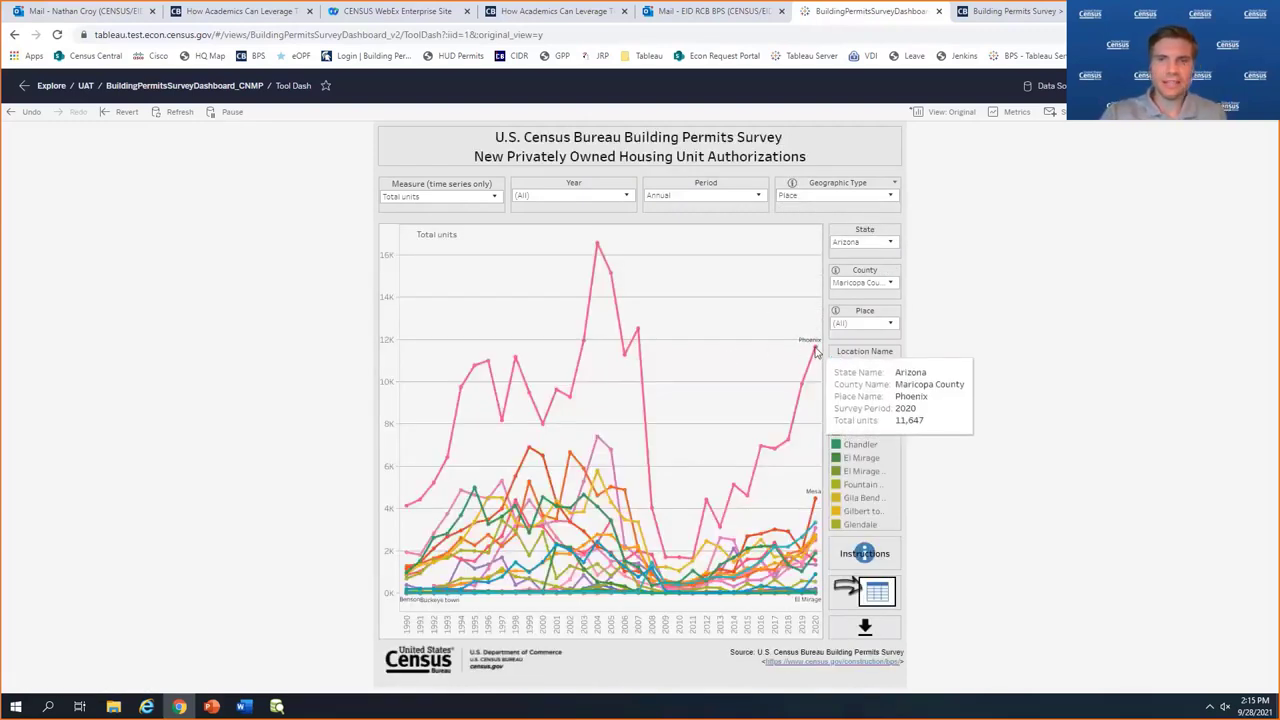
mouse_move(816, 505)
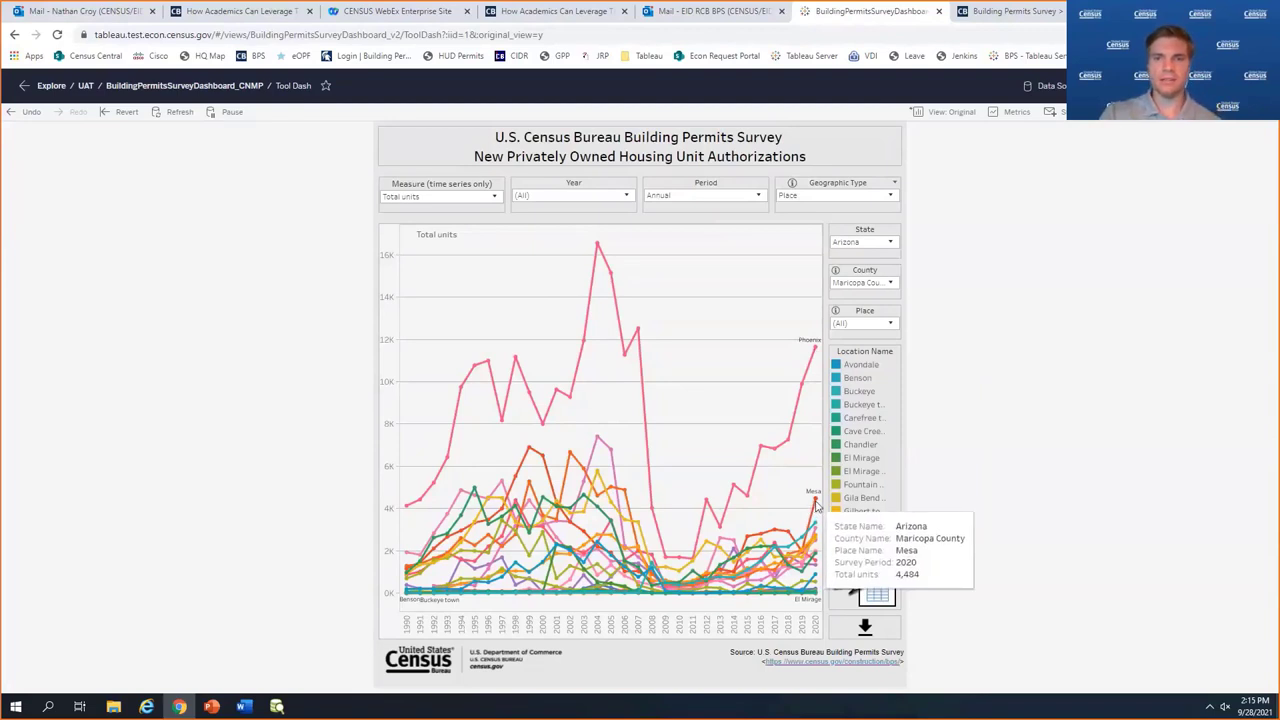
left_click(815, 499)
left_click(752, 390)
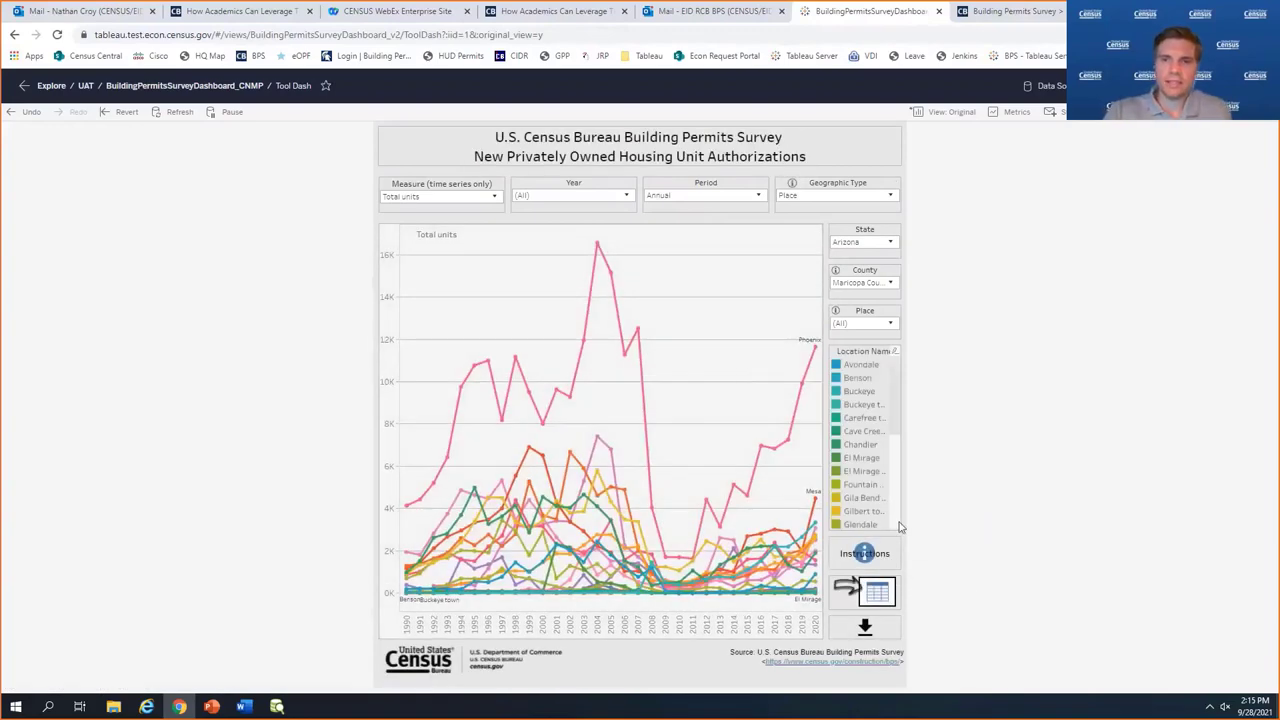
- Show the housing unit authorizations for Maricopa County's places as a data table and look it over
left_click(878, 597)
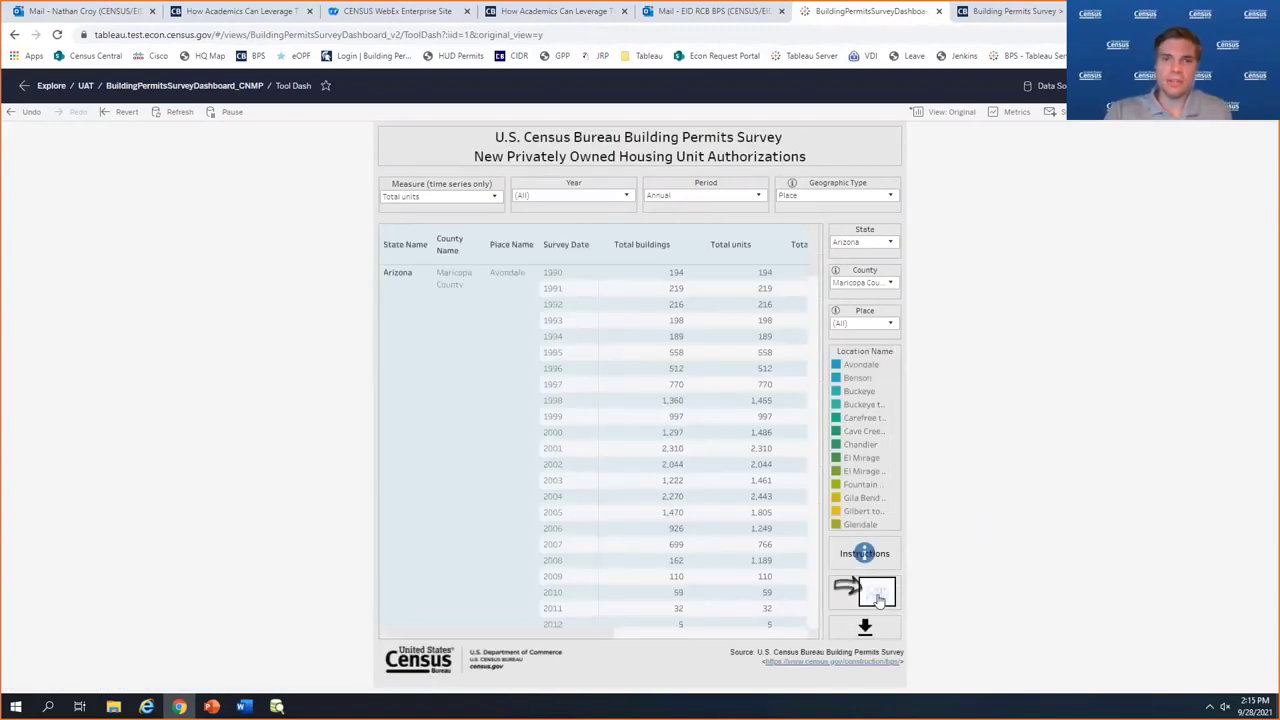
left_click_drag(813, 276, 812, 266)
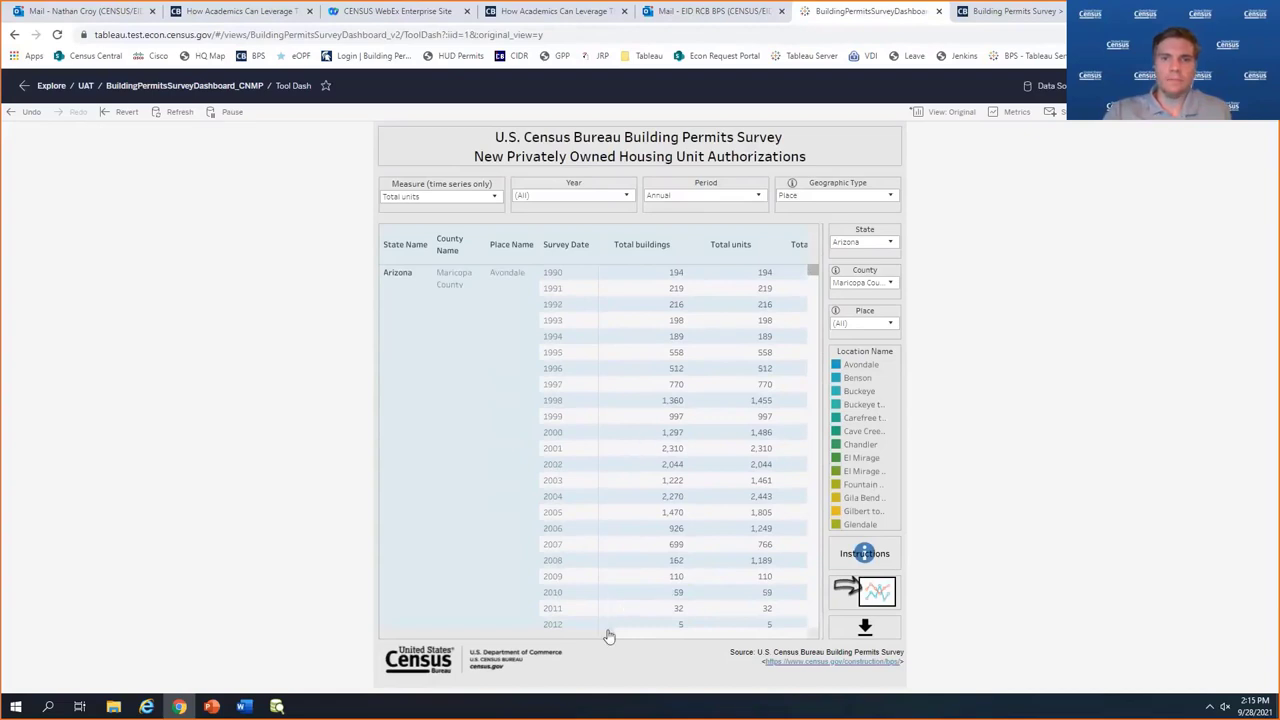
- Finish looking over the Maricopa County places table, return to the chart and restore the Original (default) view
left_click_drag(603, 631, 650, 627)
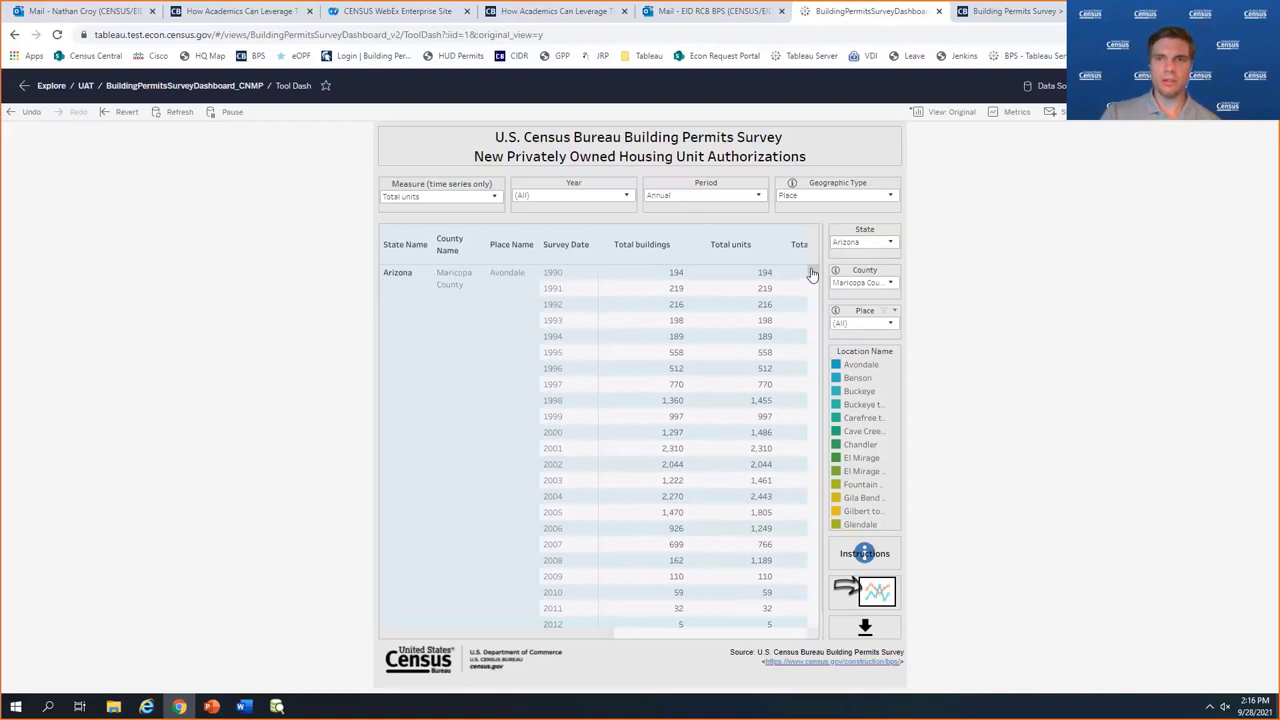
mouse_move(812, 273)
left_mouse_down()
mouse_move(814, 303)
mouse_move(814, 260)
left_mouse_up()
left_click(885, 596)
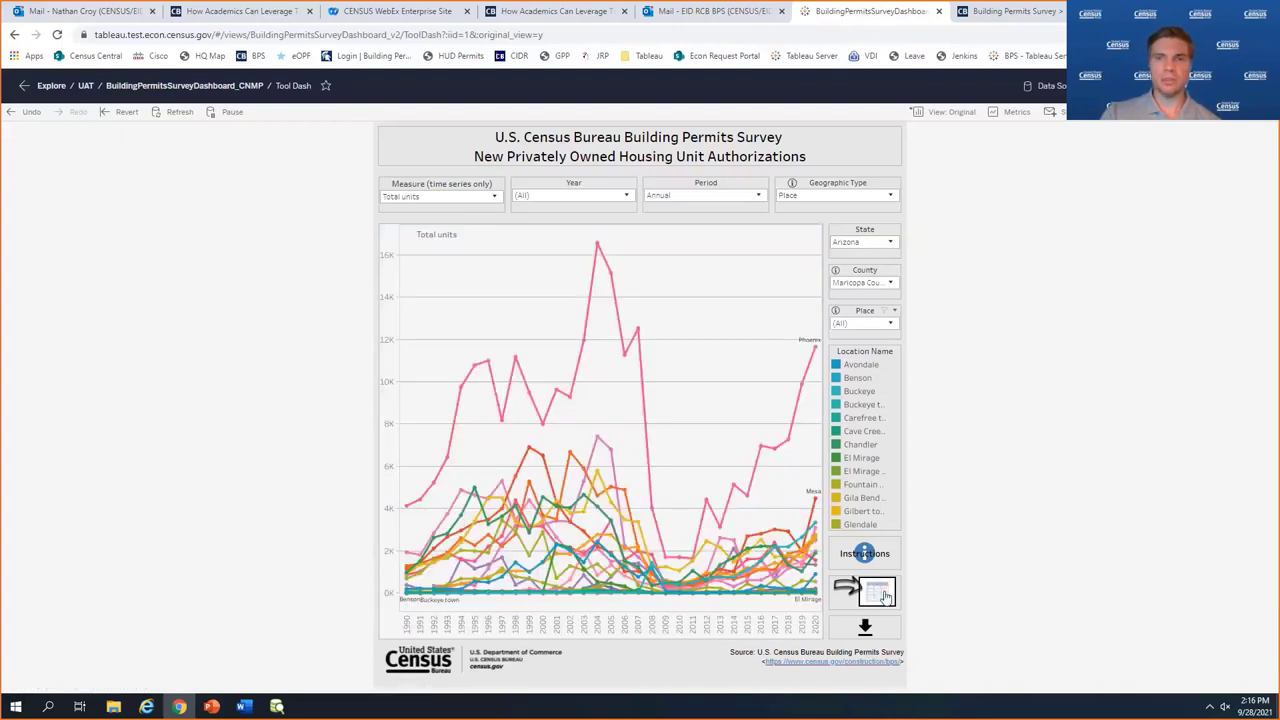
left_click(947, 113)
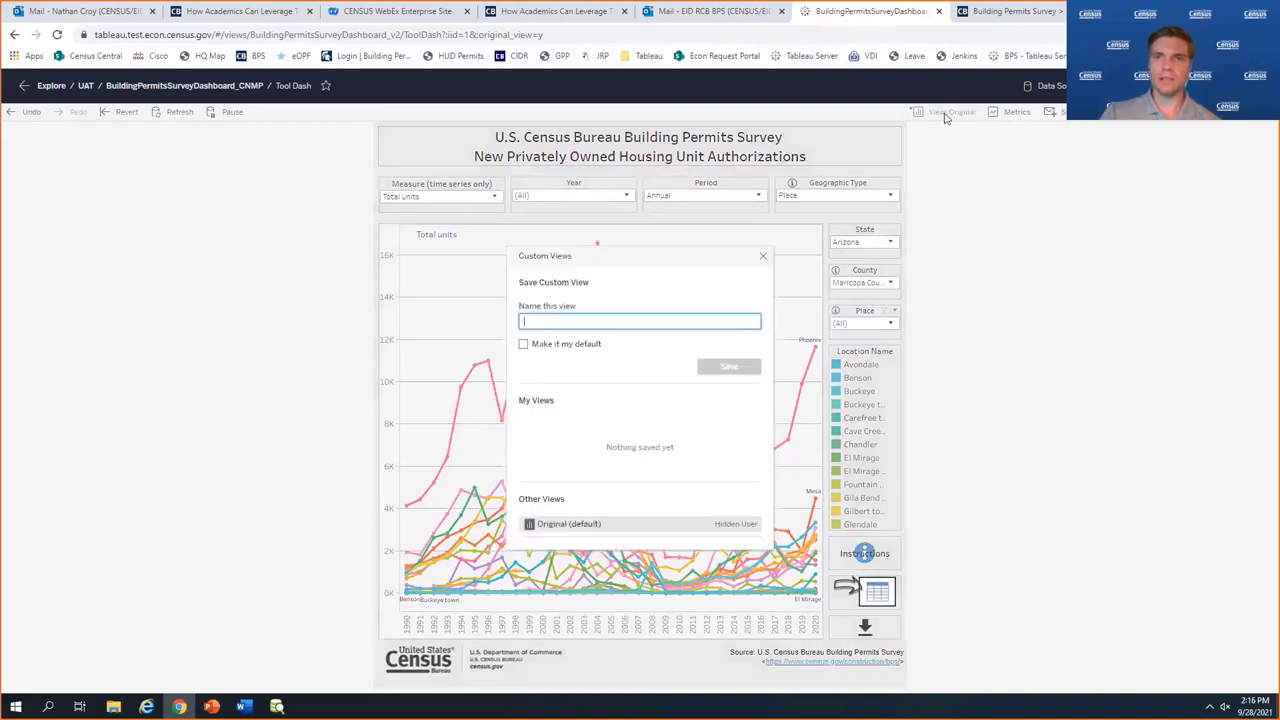
left_click(609, 523)
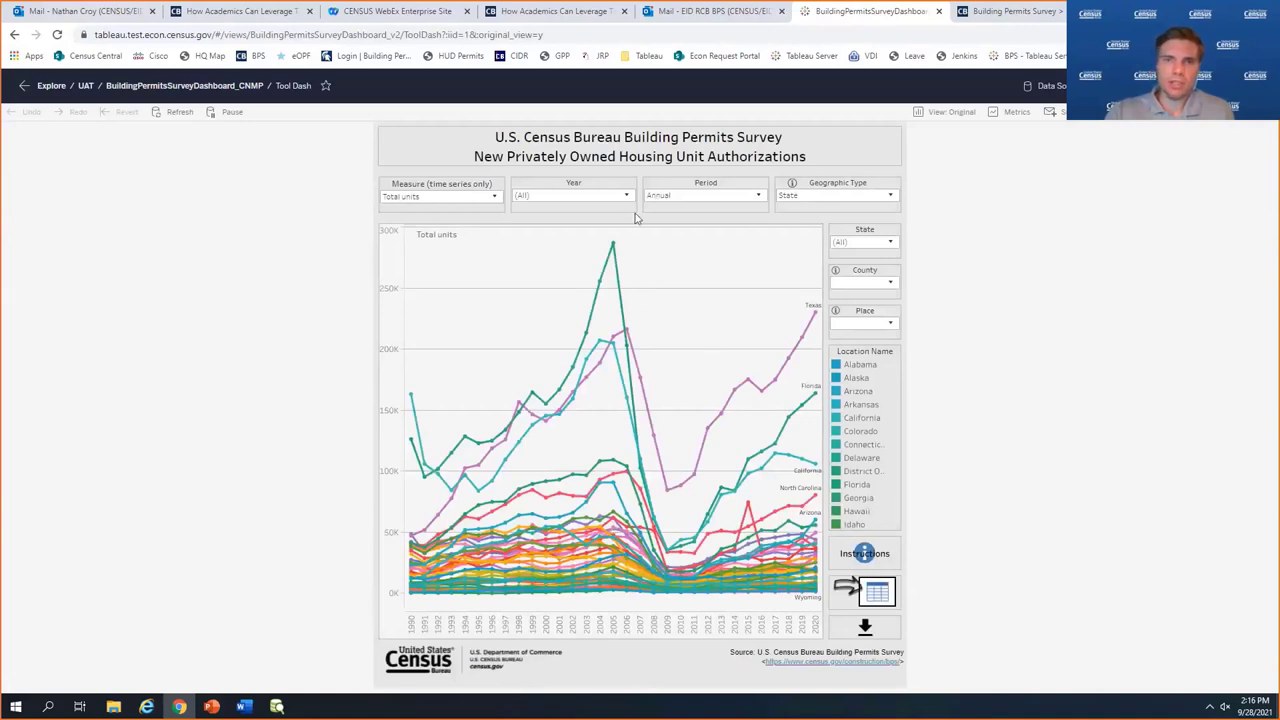
- Set the Period to Year-to-date and filter the Year selection to only 2021
left_click(572, 198)
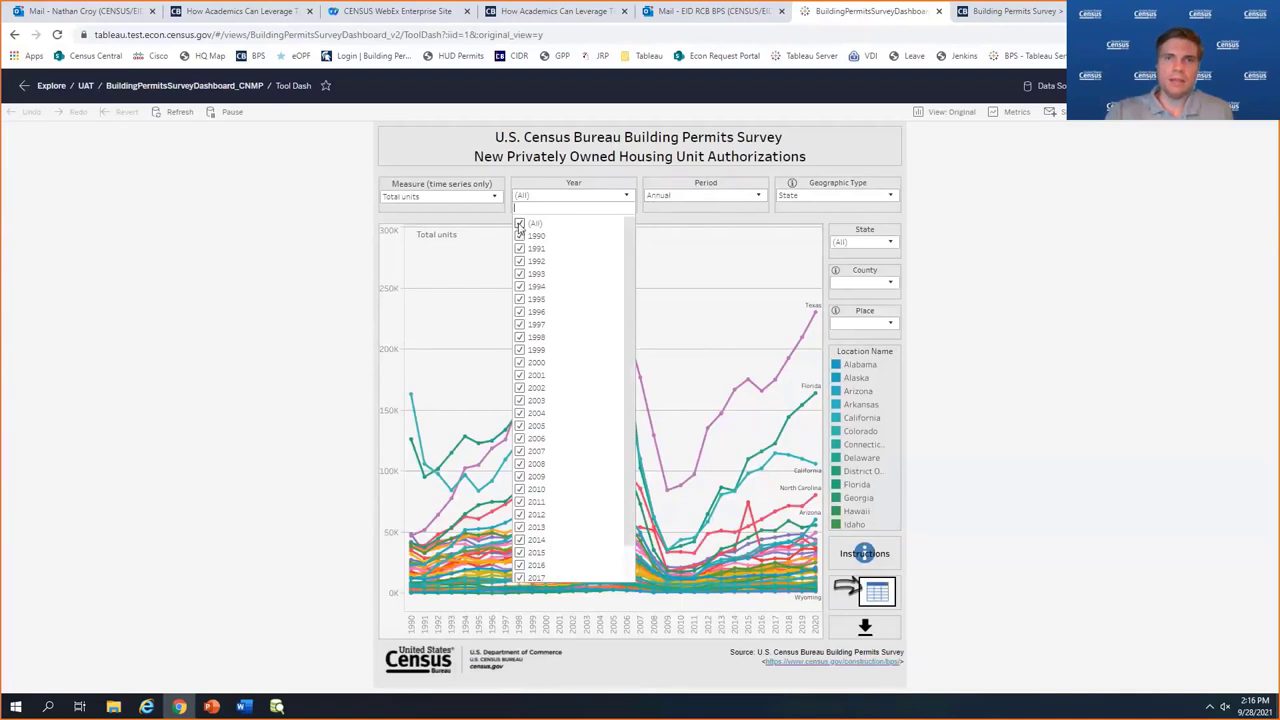
left_click(519, 224)
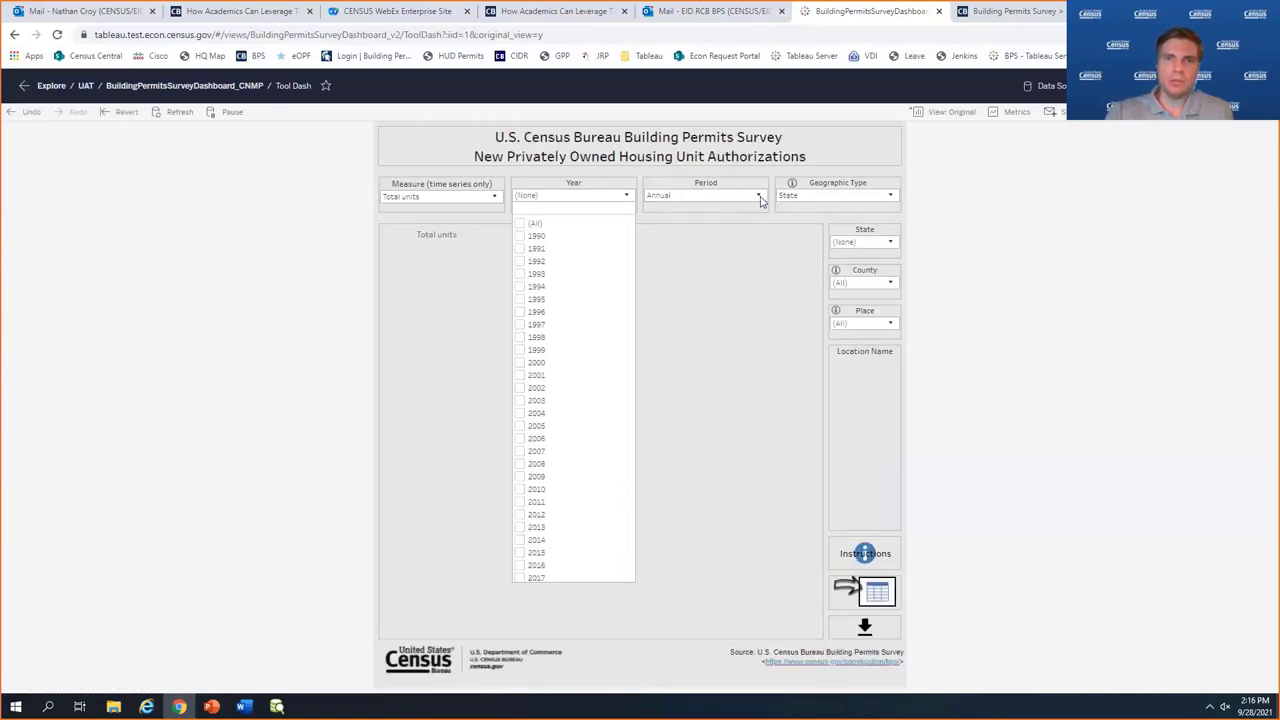
left_click(760, 200)
left_click(757, 200)
left_click(720, 231)
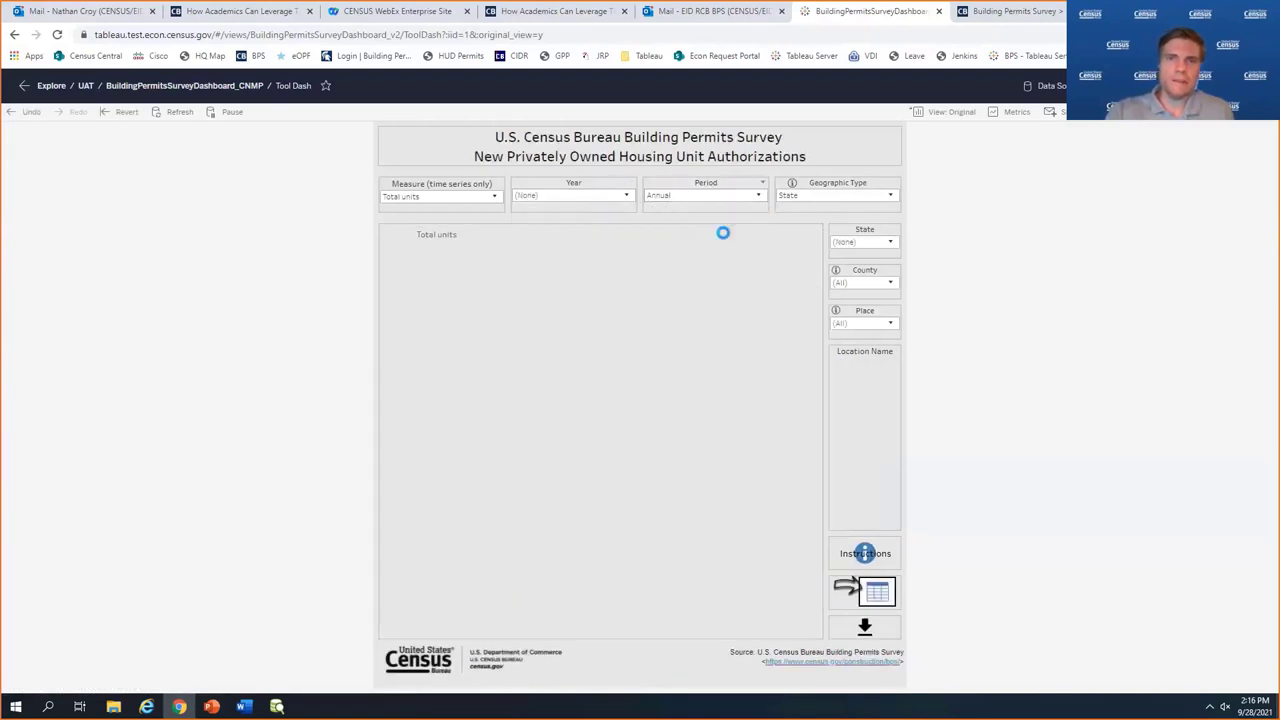
left_click(628, 198)
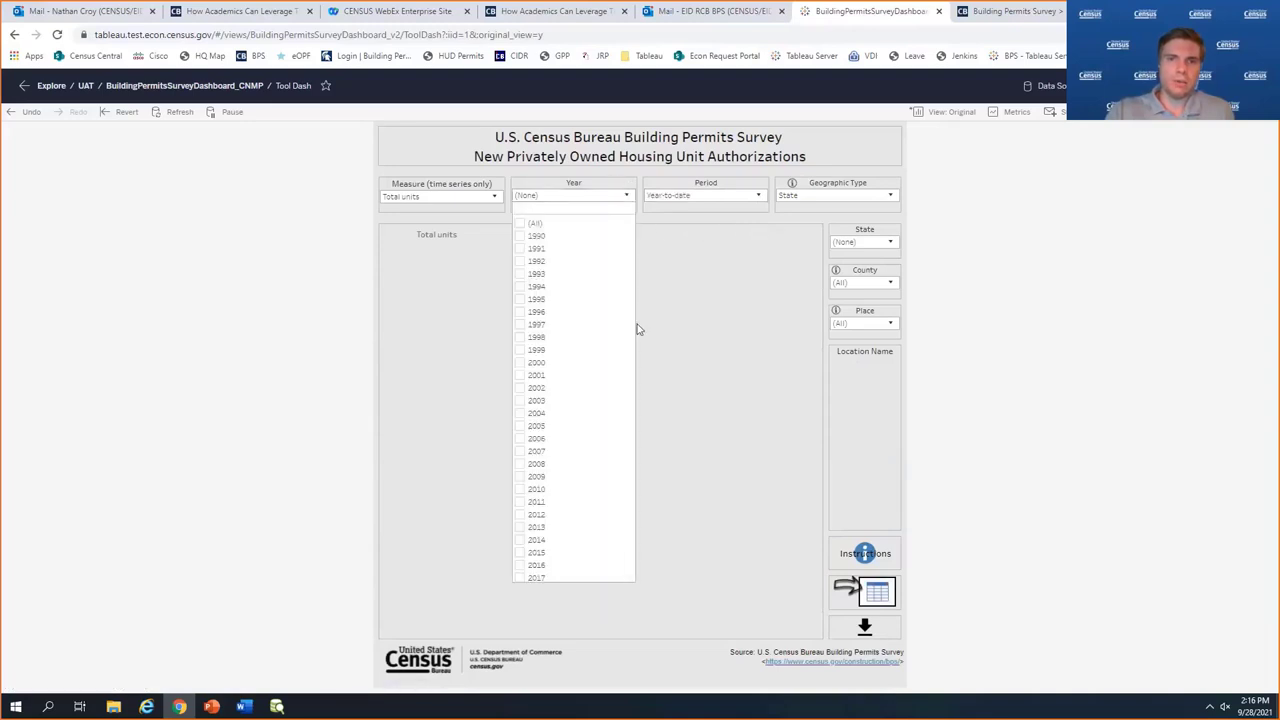
scroll(622, 360, "down", 2)
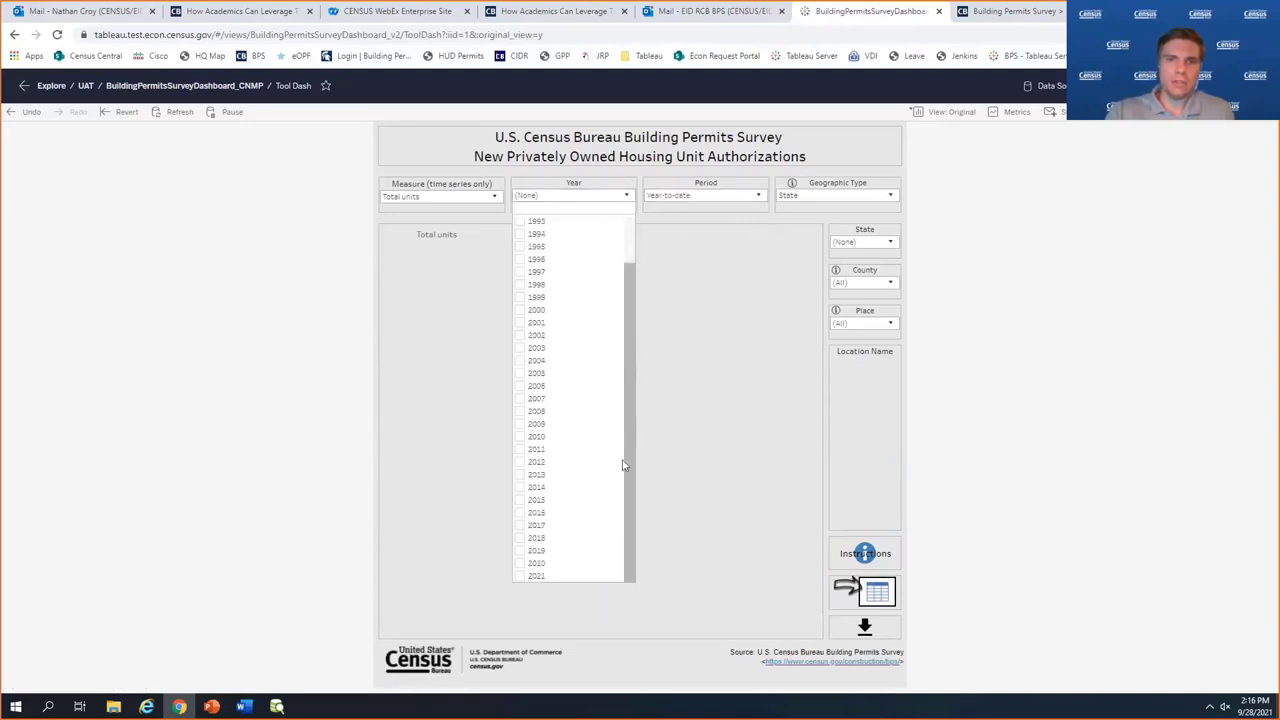
left_click(520, 577)
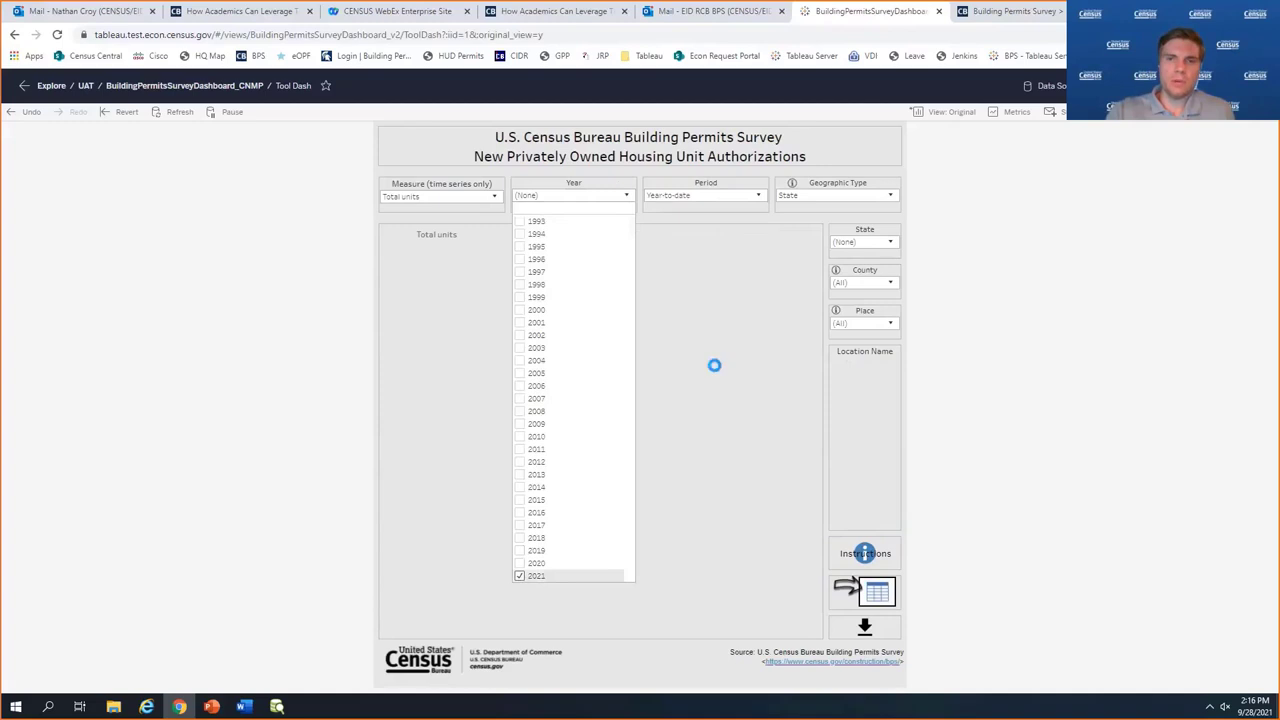
left_click(730, 350)
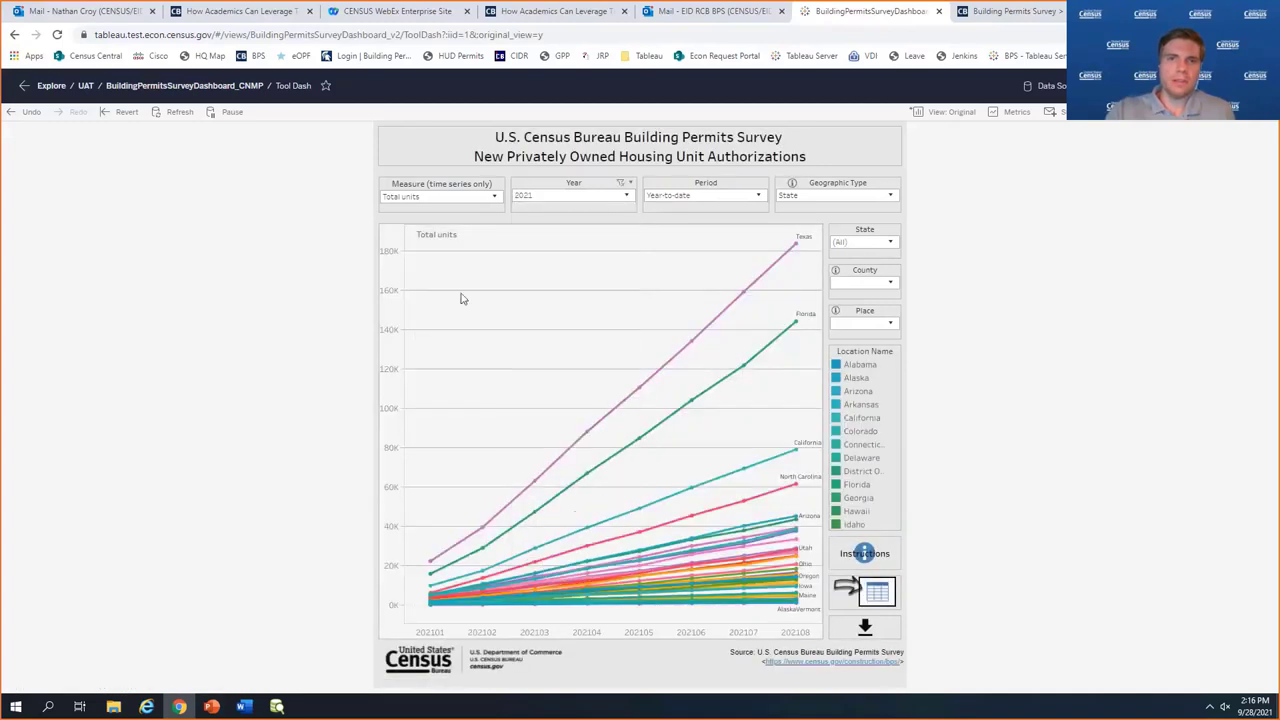
- Show 2021 Multifamily units by state with the Period set to Monthly
left_click(490, 198)
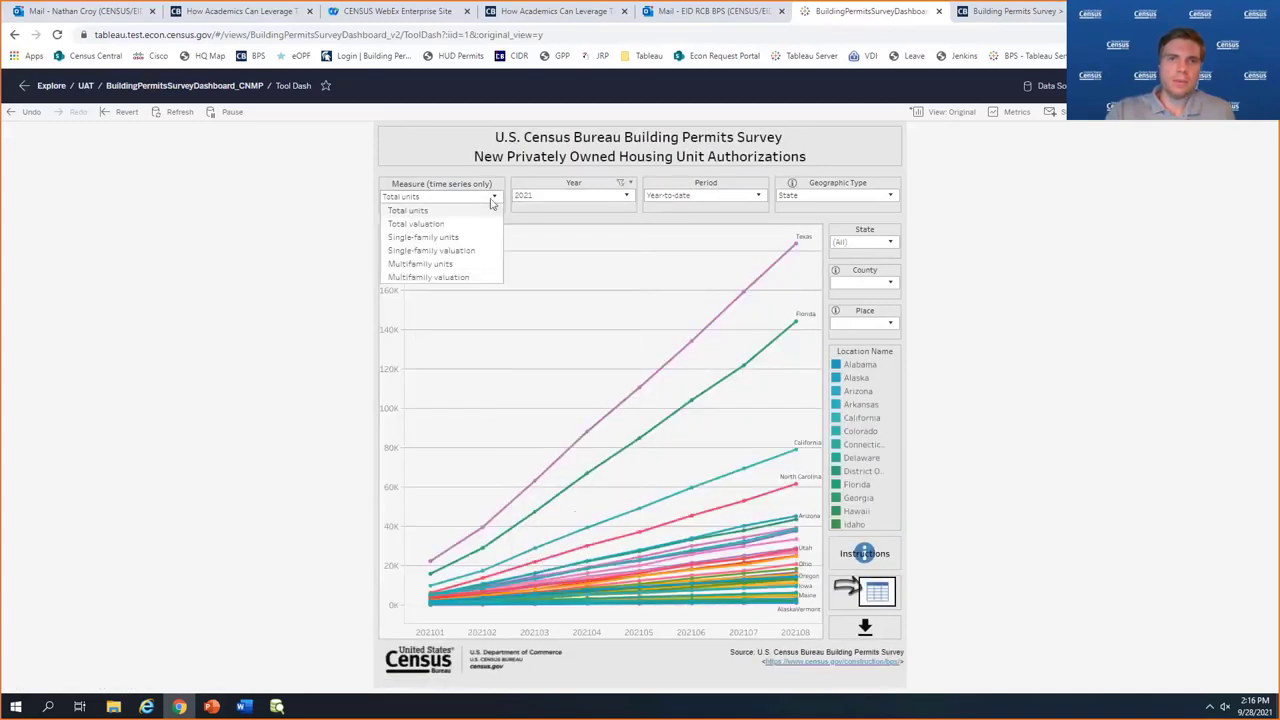
left_click(469, 262)
left_click(758, 196)
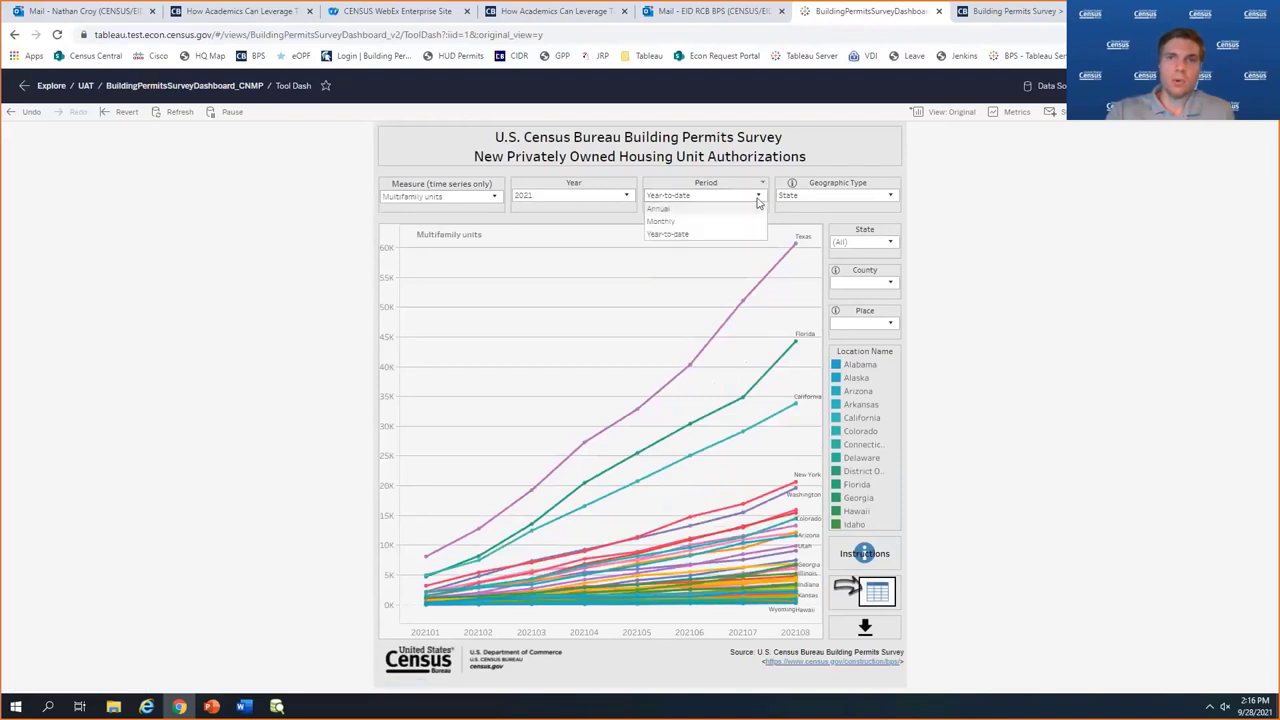
left_click(744, 222)
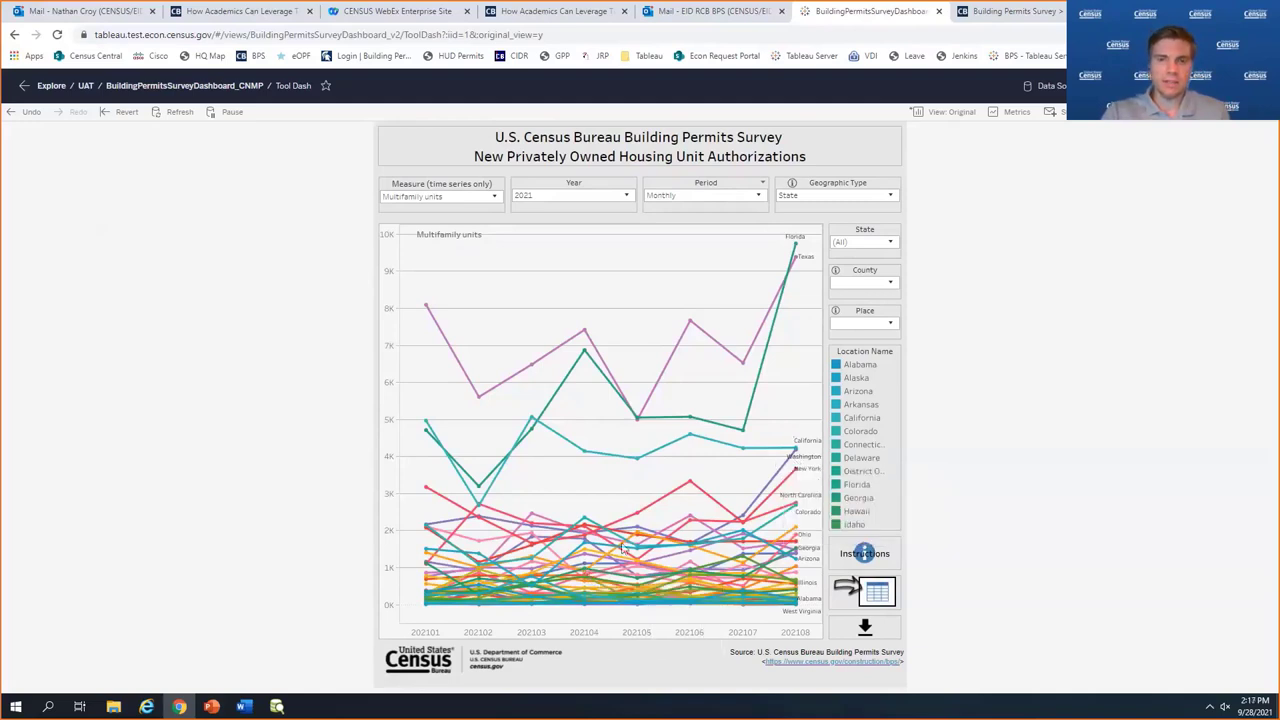
- Set the Period back to Year-to-date and inspect the 202108 multifamily units for Texas
left_click(760, 196)
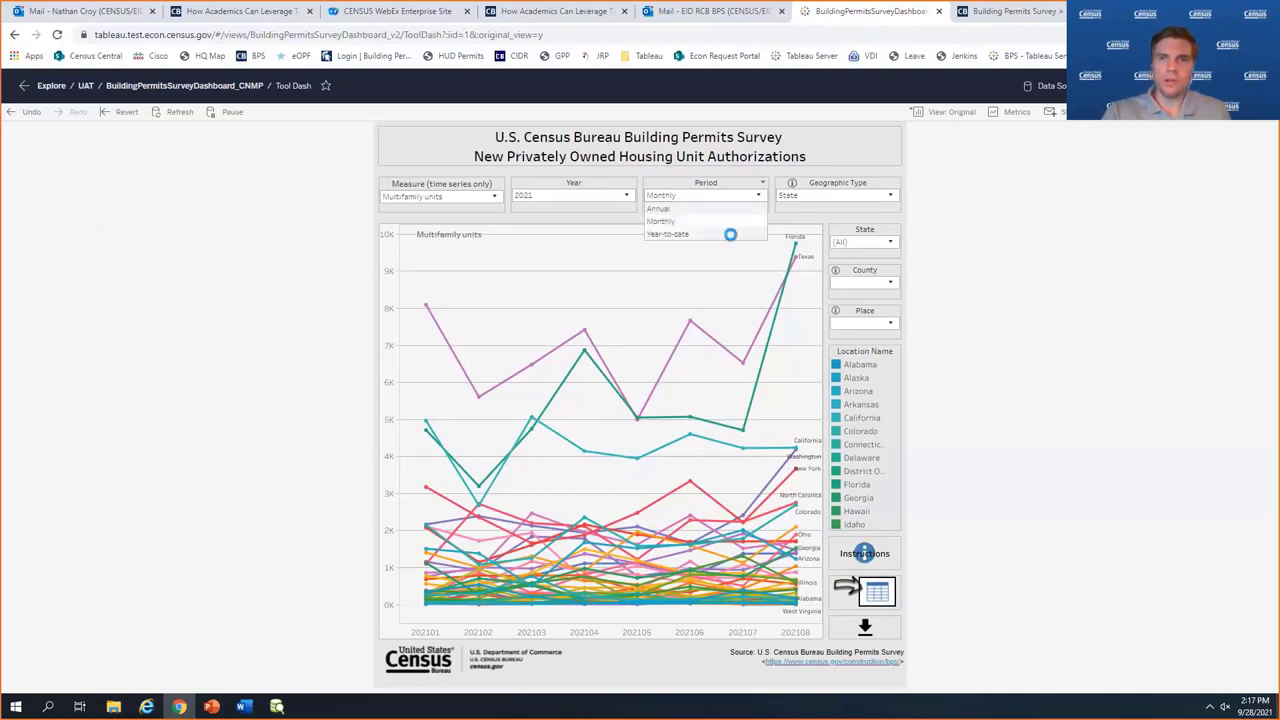
left_click(738, 234)
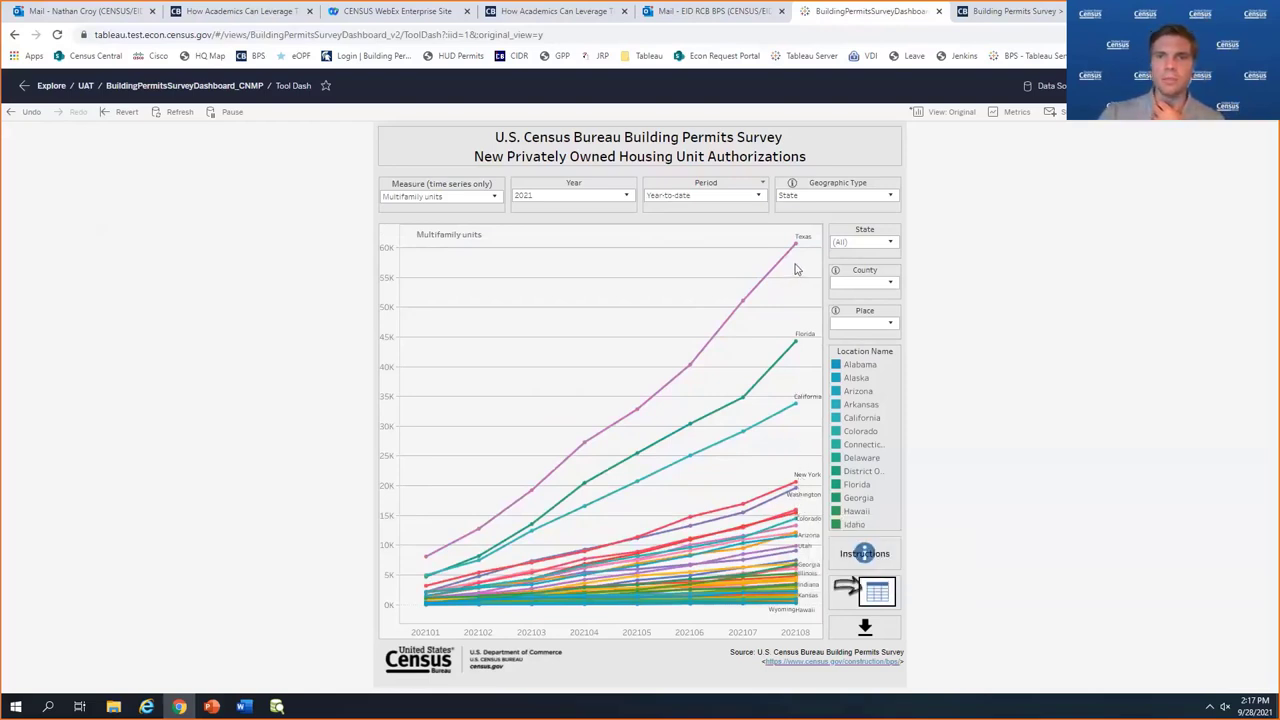
mouse_move(797, 247)
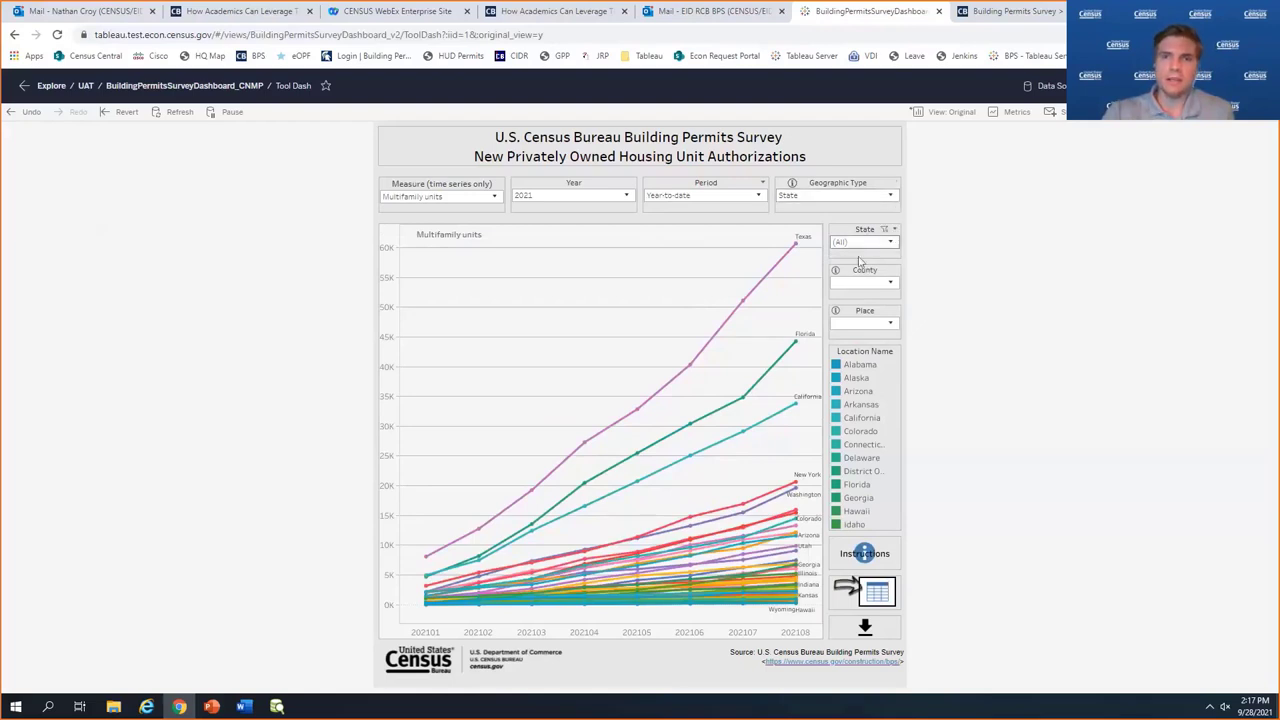
- Restore the Original (default) view and set the measure to Total valuation
left_click(955, 117)
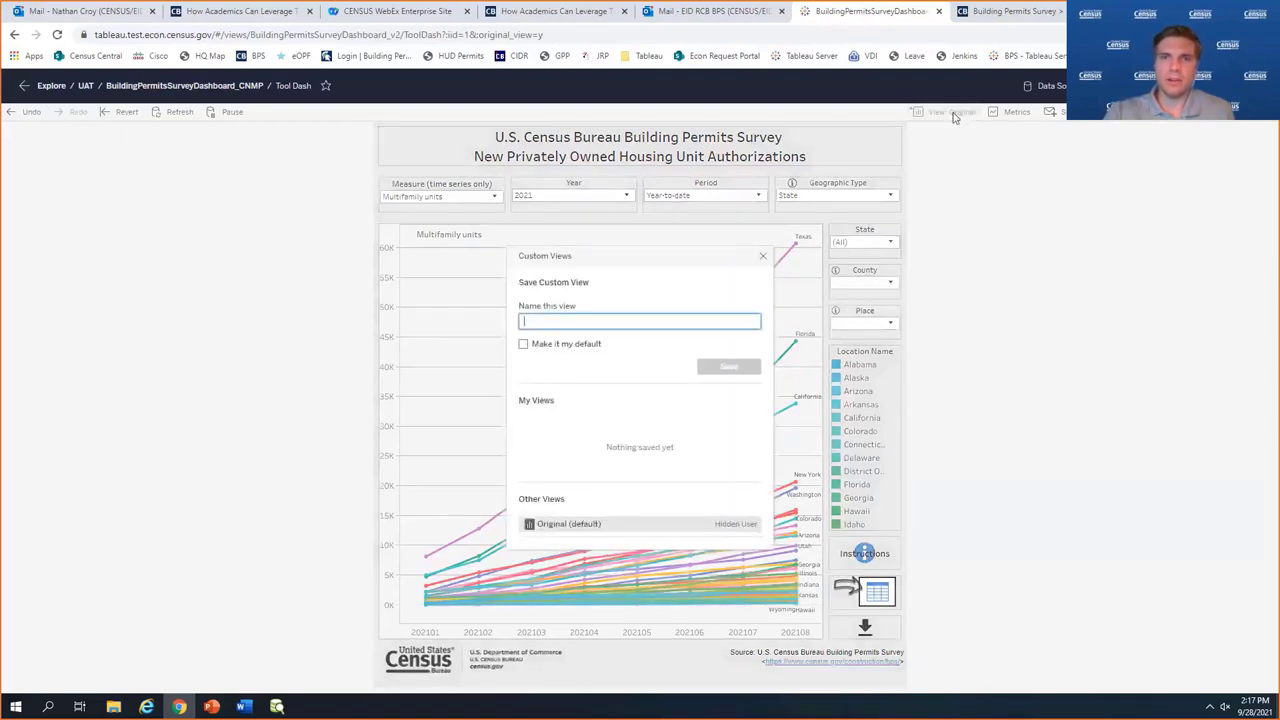
left_click(605, 531)
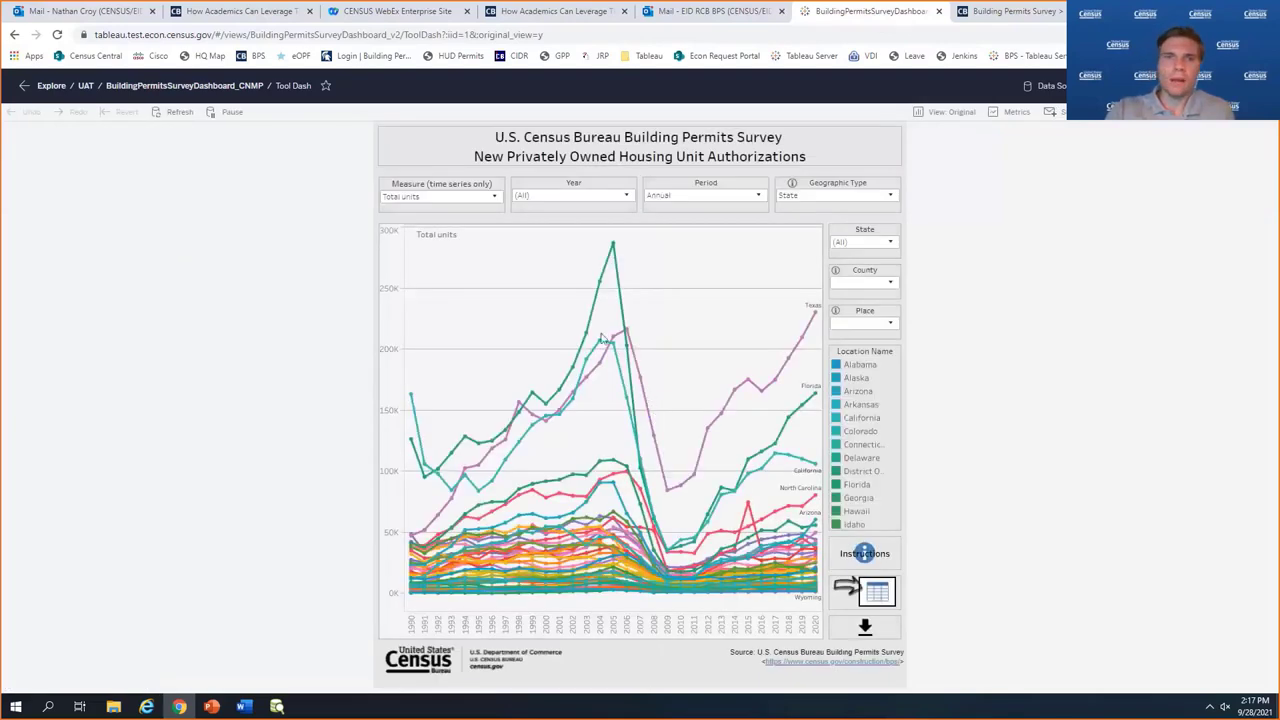
left_click(494, 197)
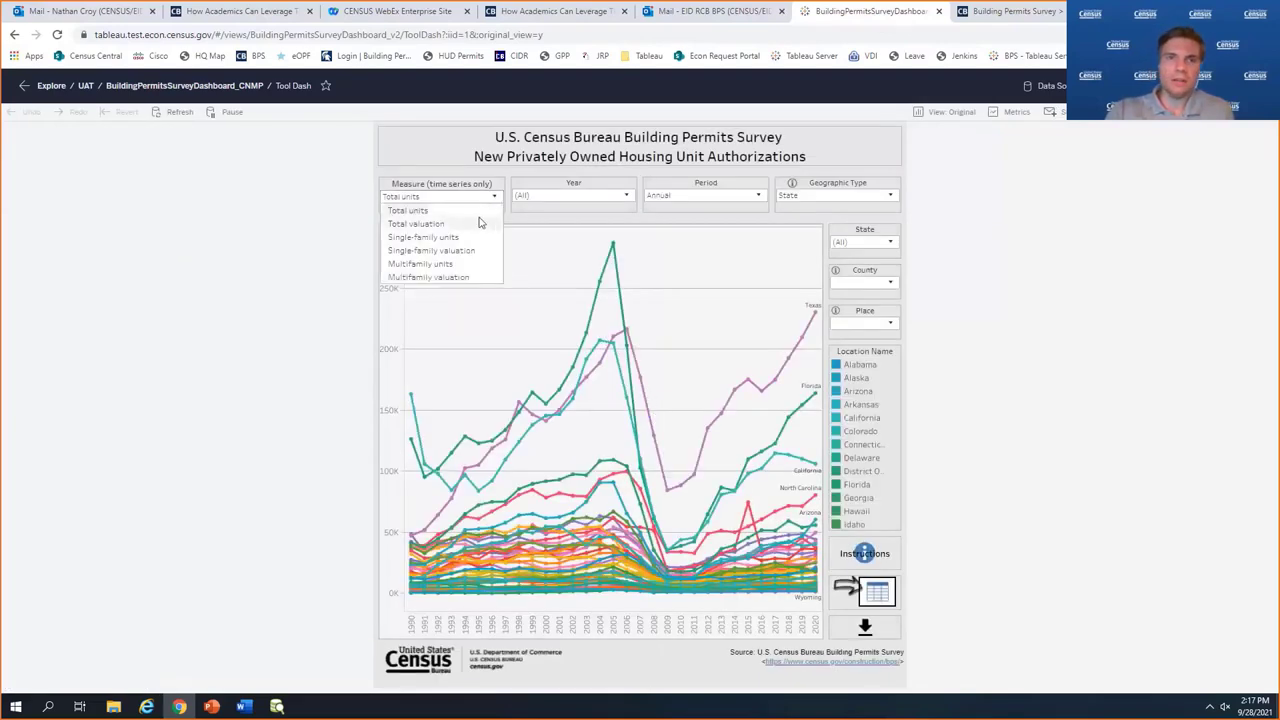
left_click(470, 223)
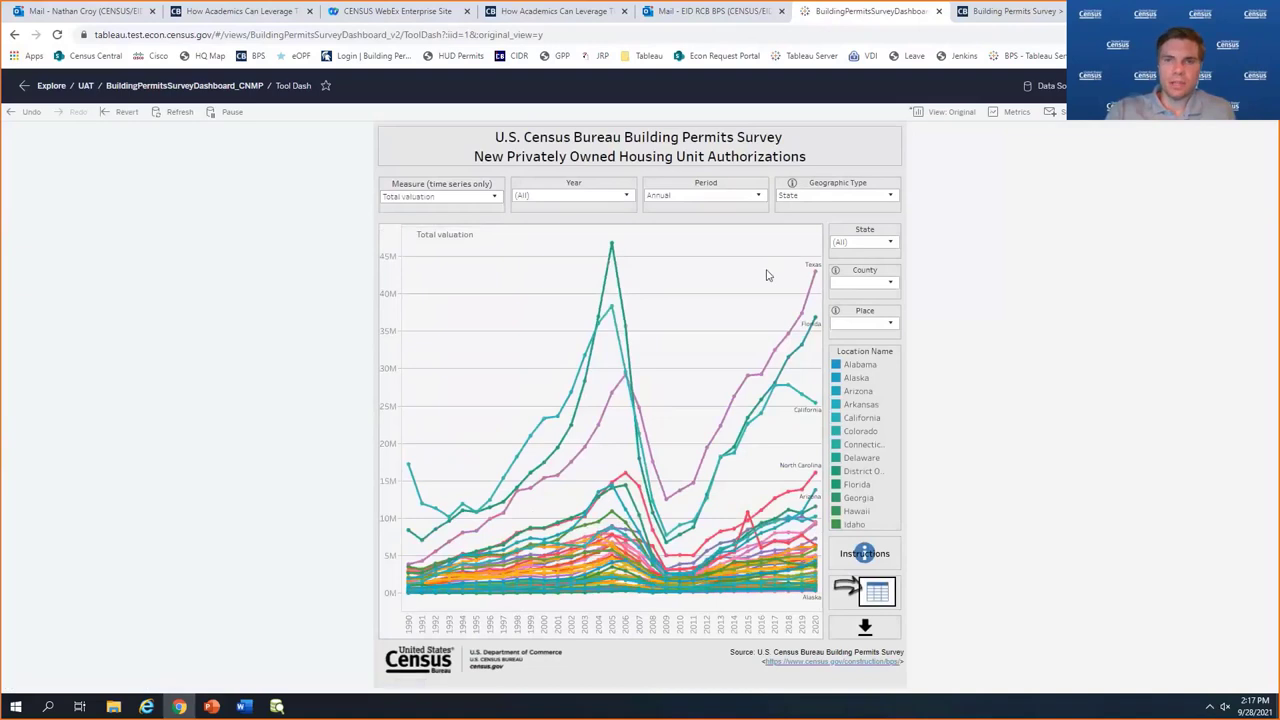
- Filter the State selection to only Texas and California
left_click(893, 245)
left_click(818, 270)
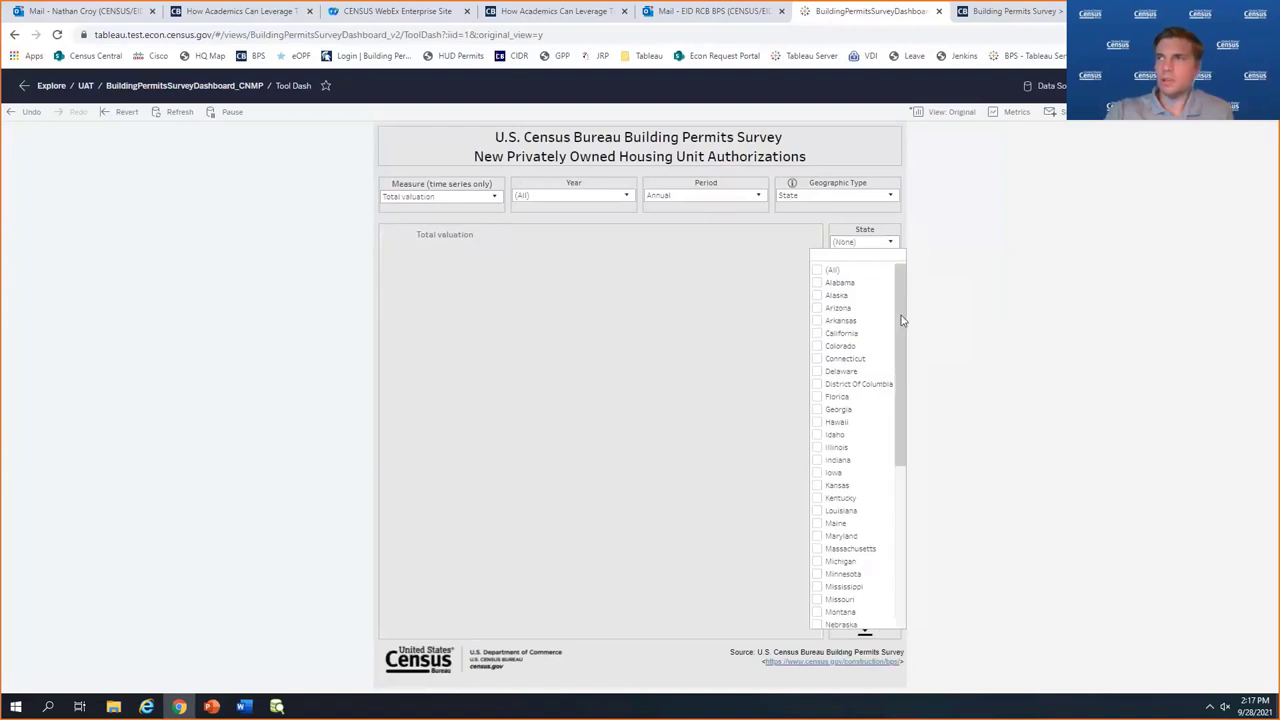
left_click_drag(901, 320, 897, 495)
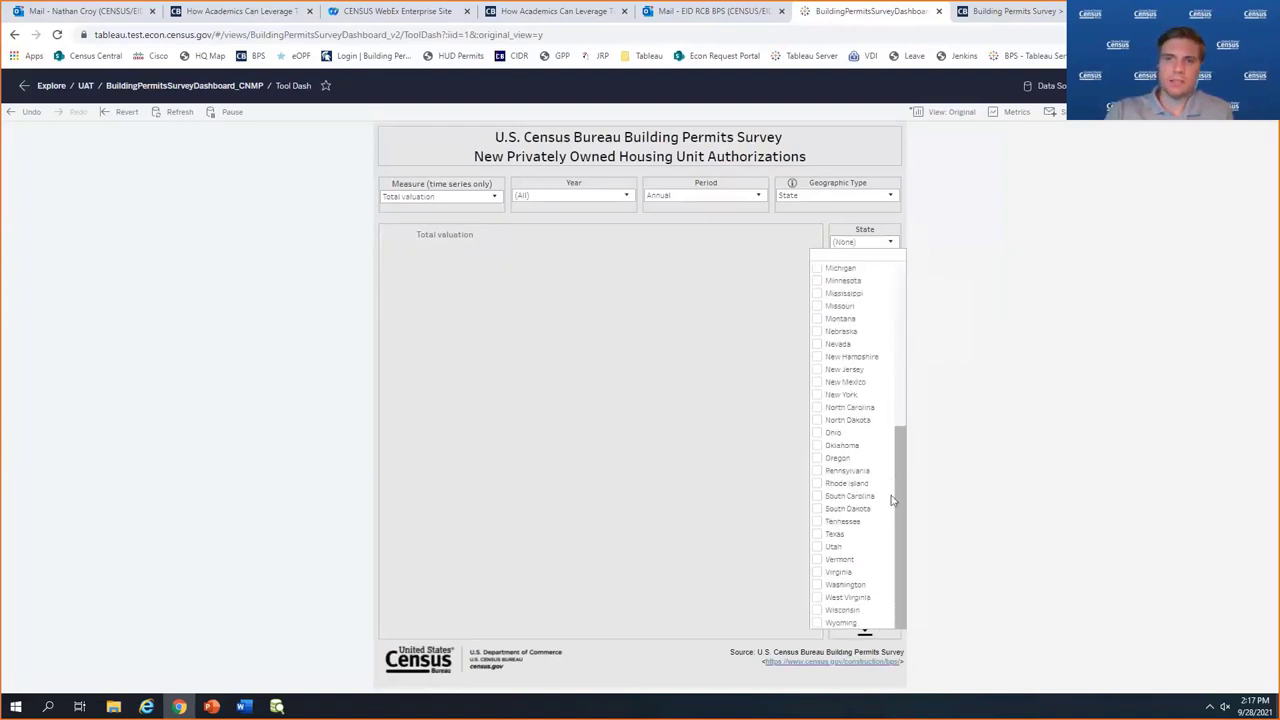
left_click(817, 535)
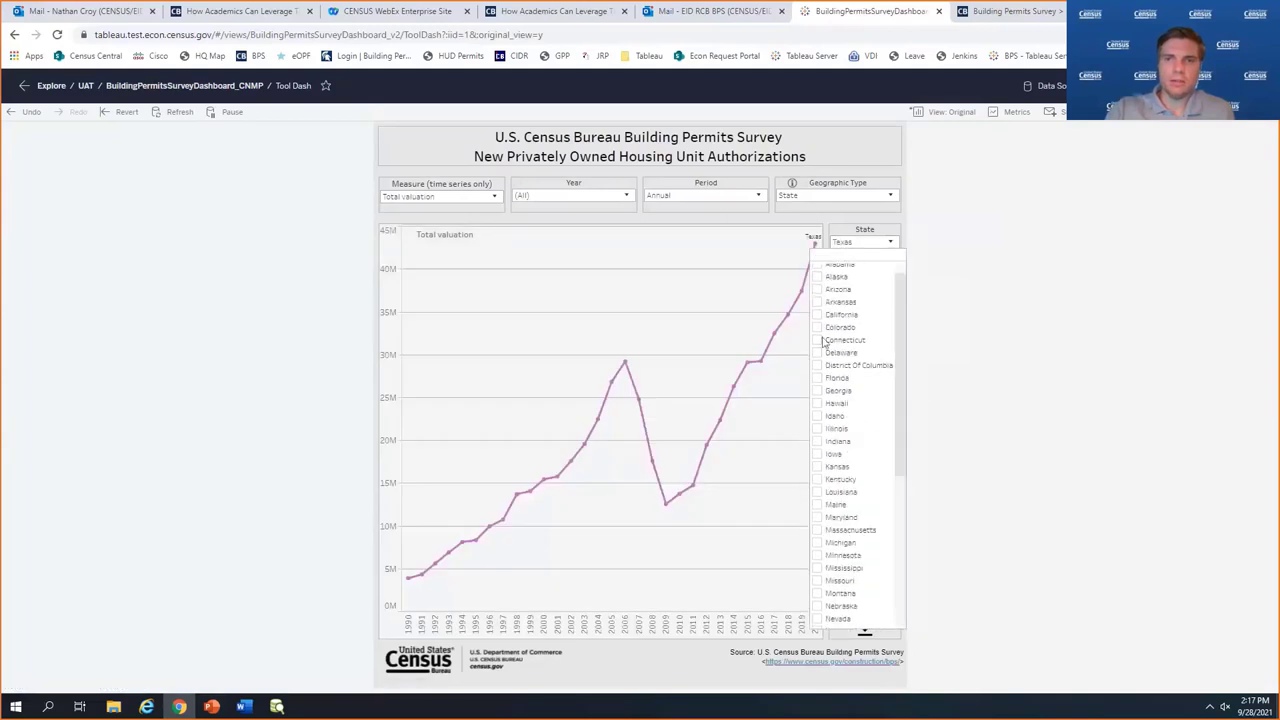
left_click(817, 316)
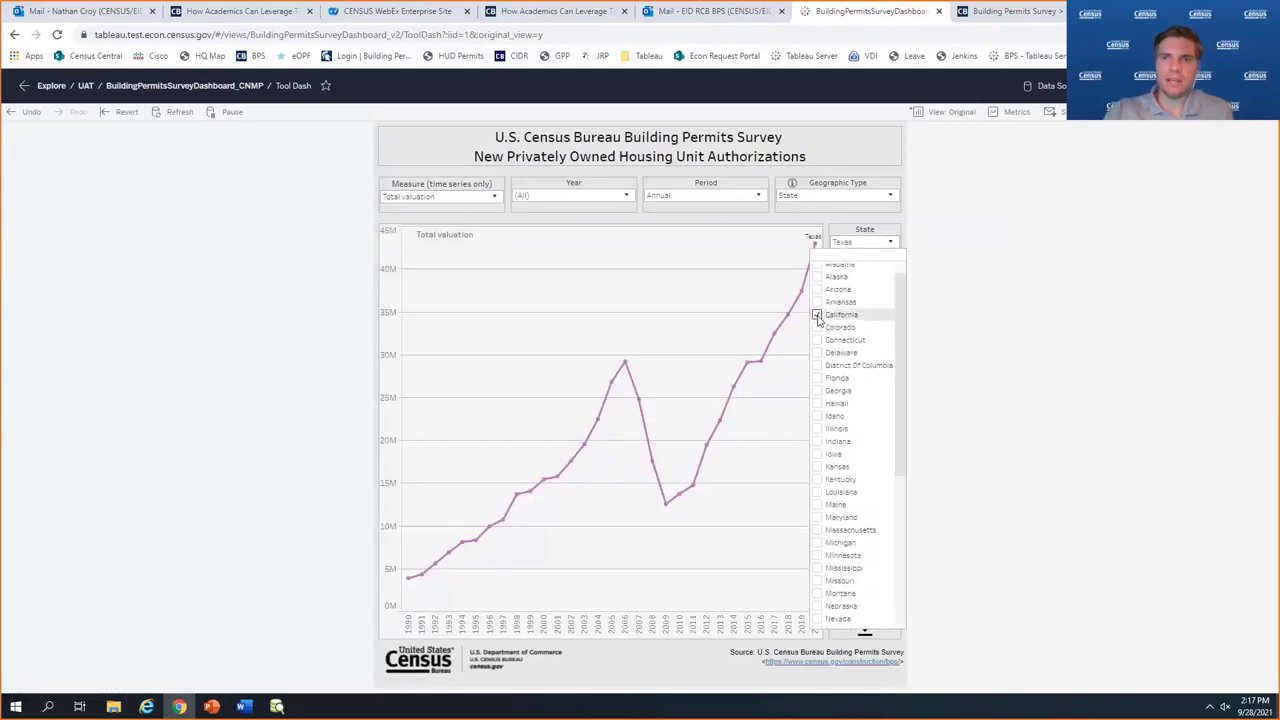
left_click(685, 306)
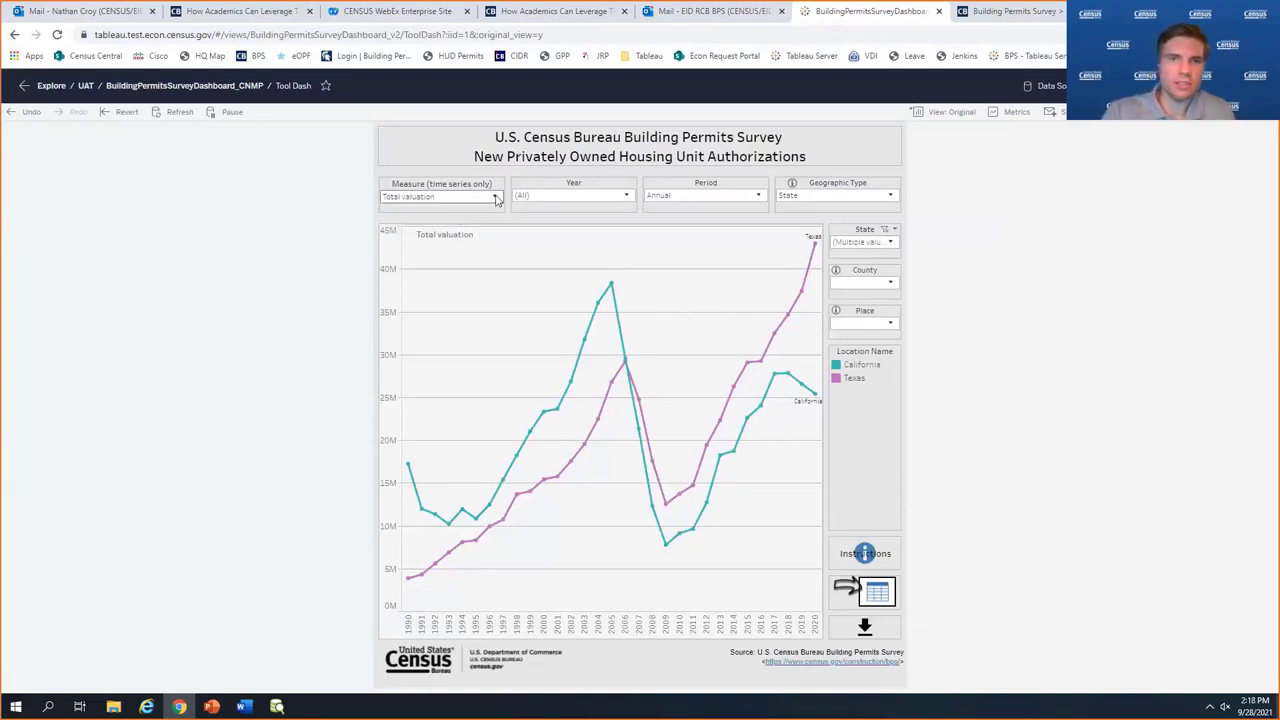
- Compare California and Texas by Single-family valuation, and switch the measure to Multifamily valuation
left_click(493, 198)
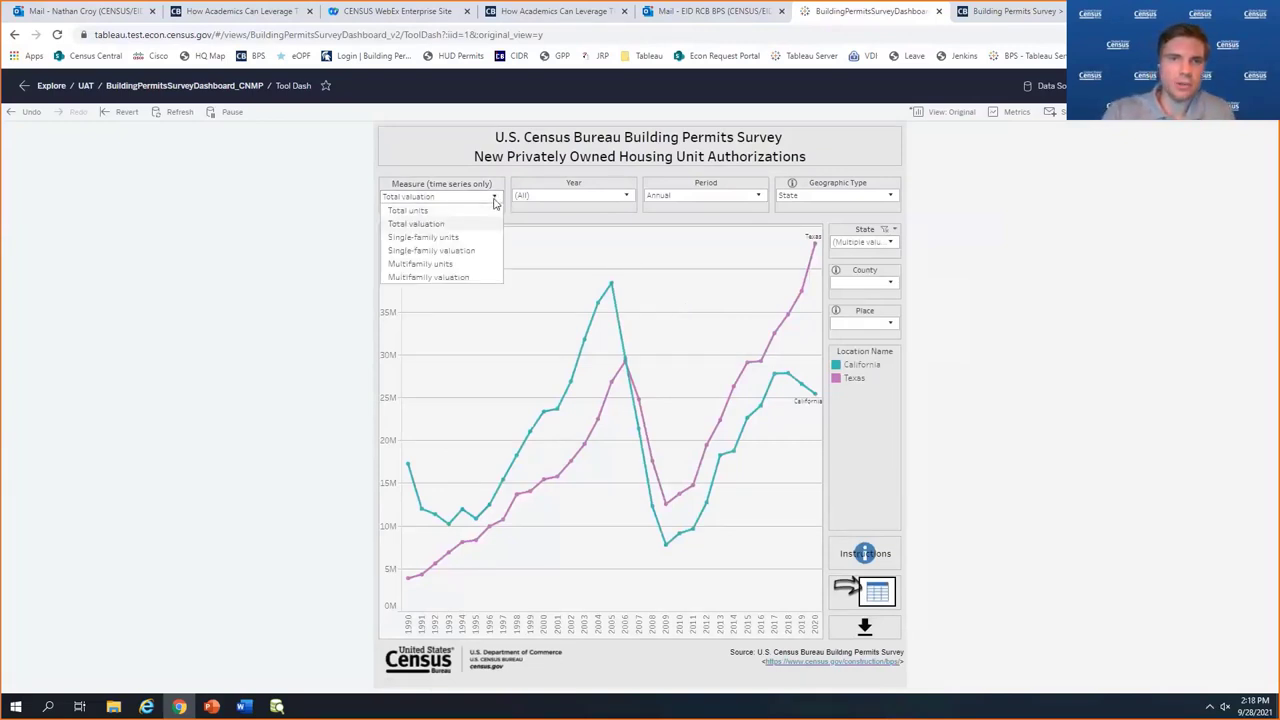
left_click(463, 250)
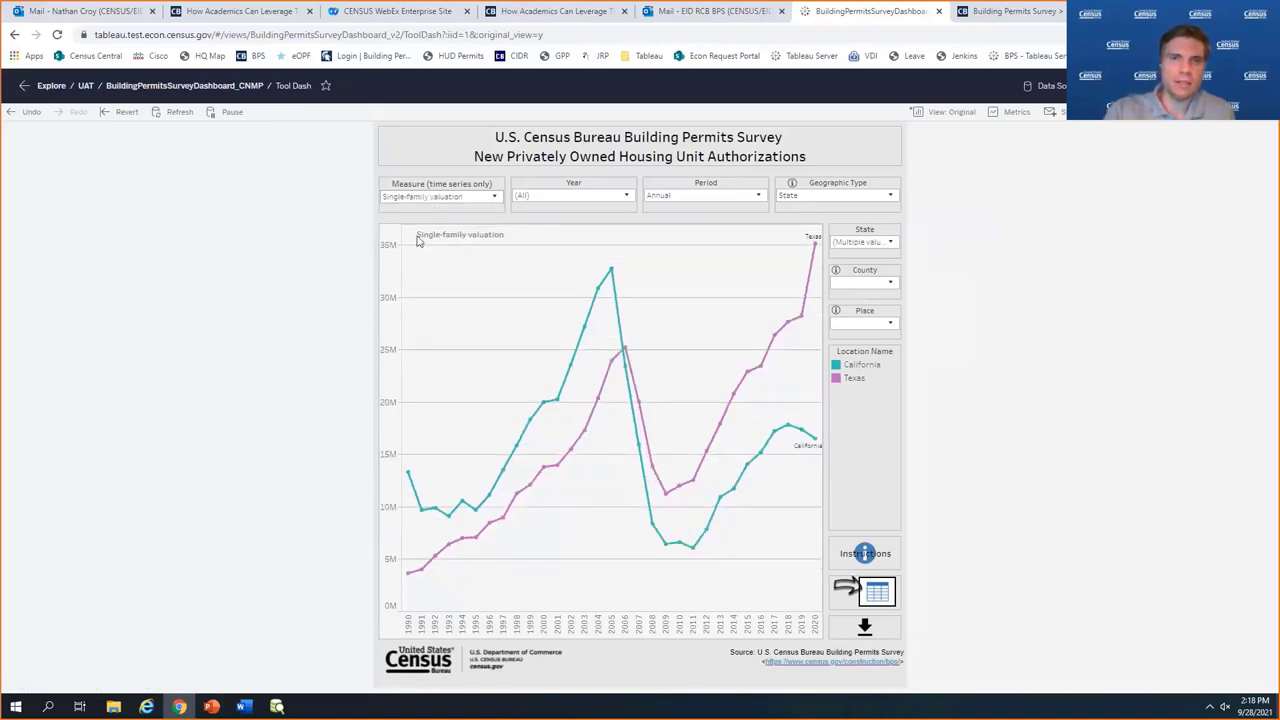
left_click(494, 197)
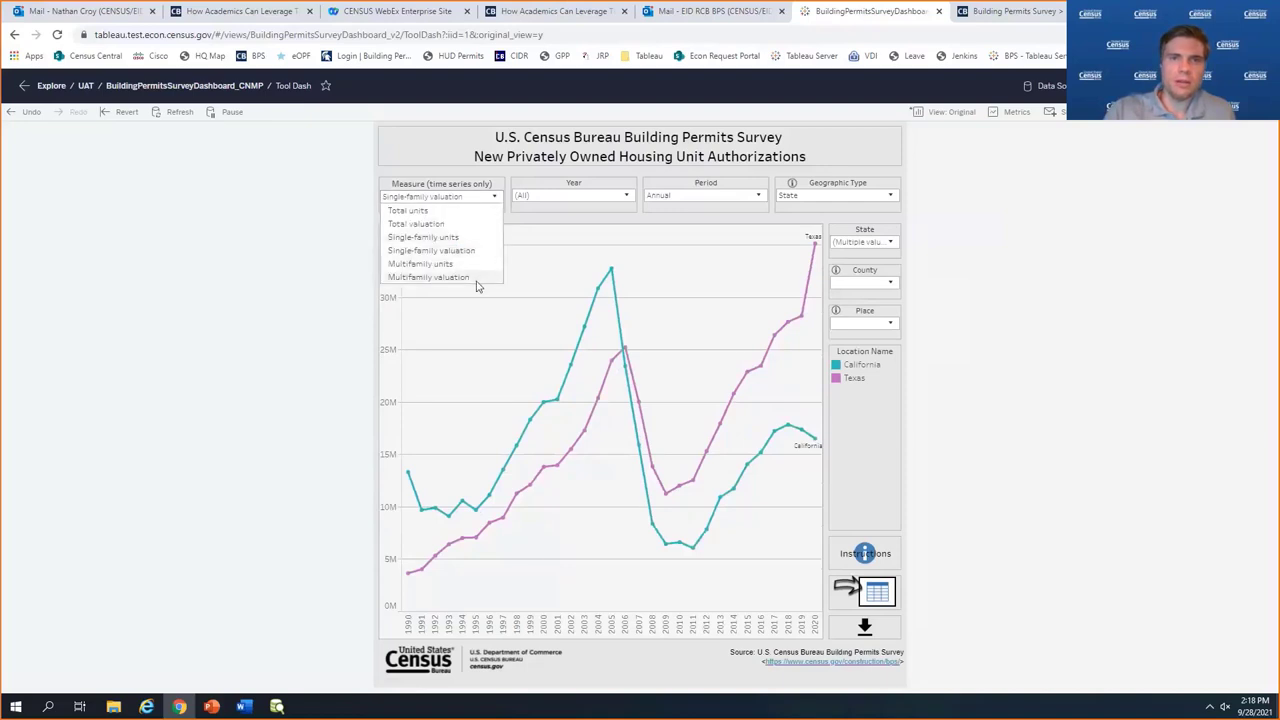
left_click(474, 278)
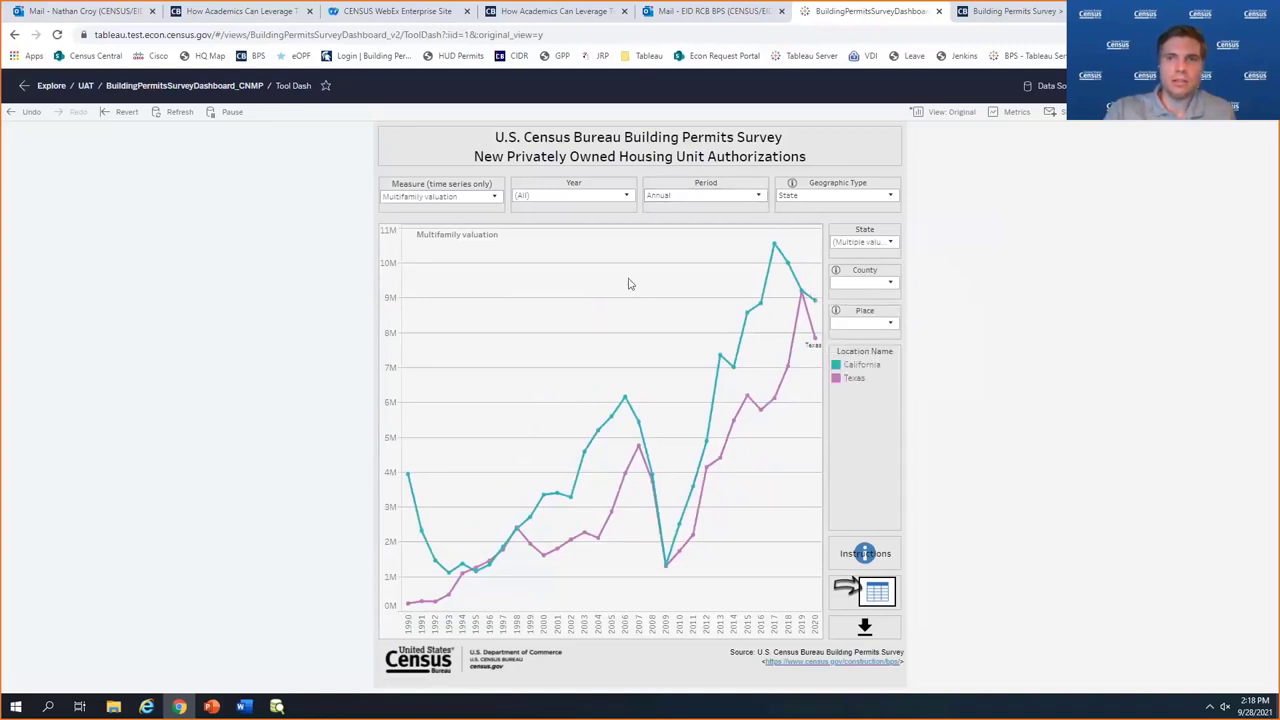
- Compare the two states by Multifamily units and return the measure to Multifamily valuation
left_click(498, 198)
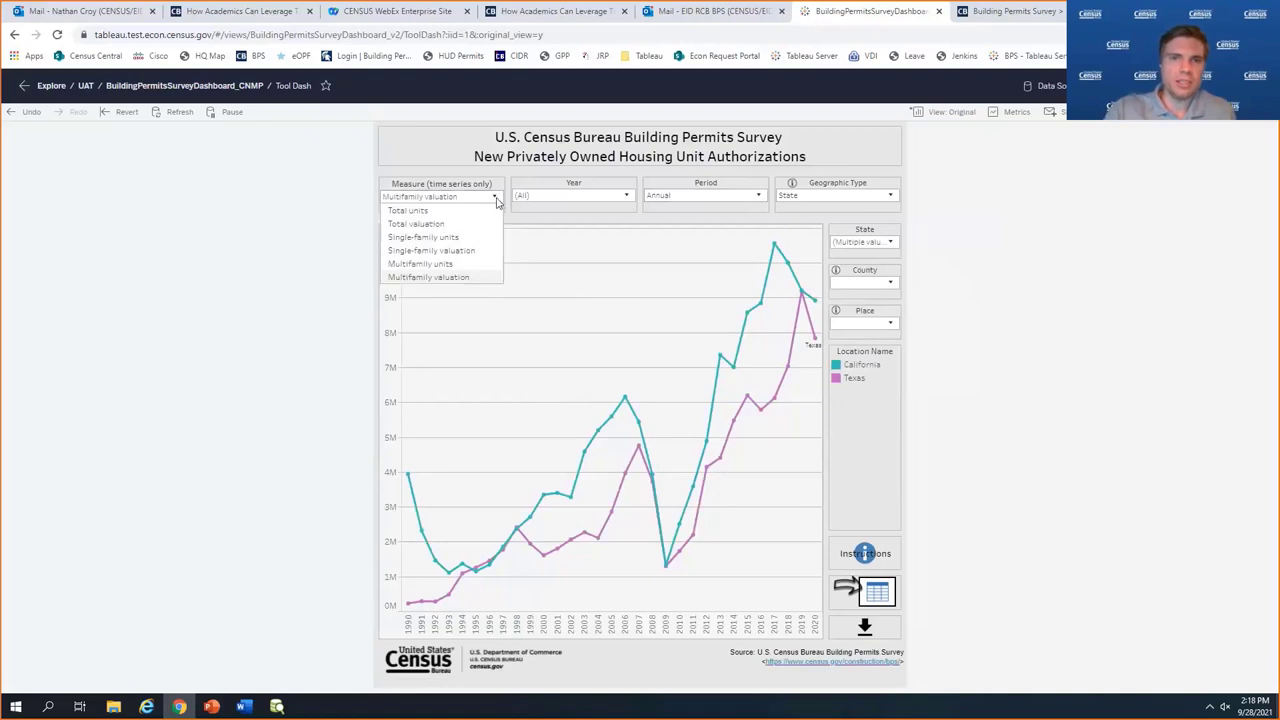
left_click(457, 264)
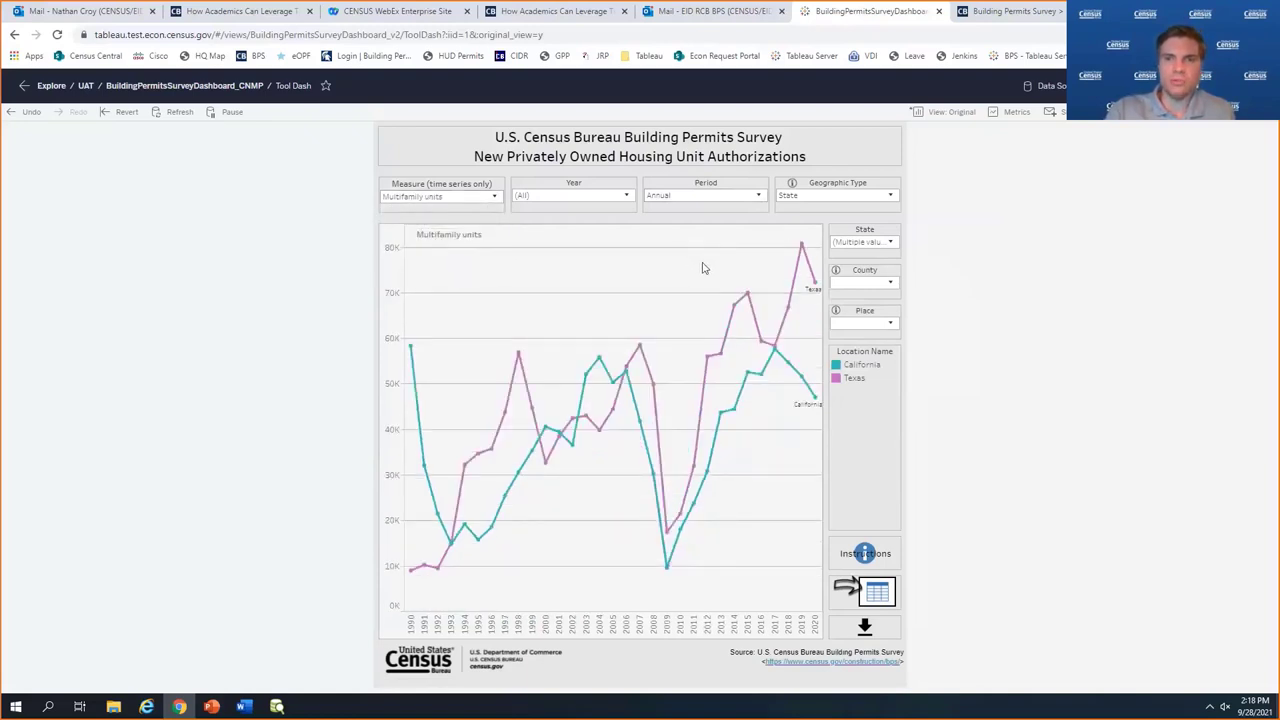
left_click(494, 197)
left_click(460, 277)
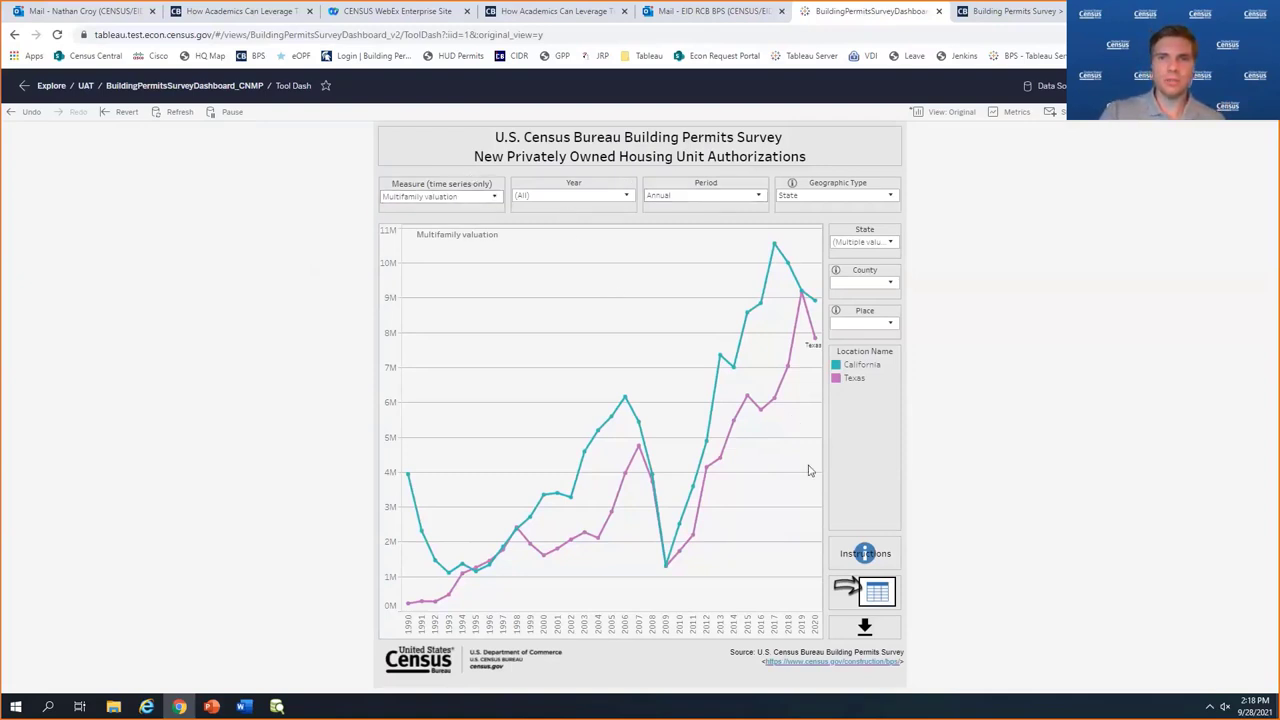
- Set the measure to Total units for the California and Texas comparison
left_click(493, 197)
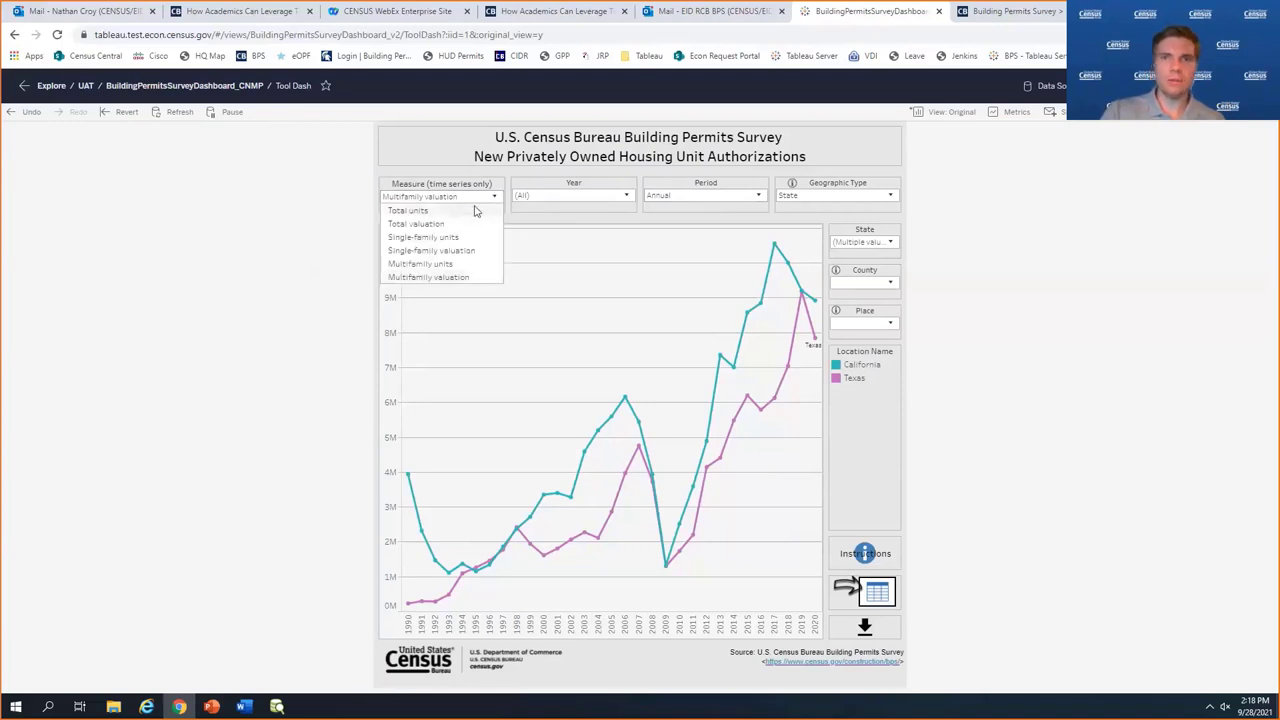
left_click(476, 210)
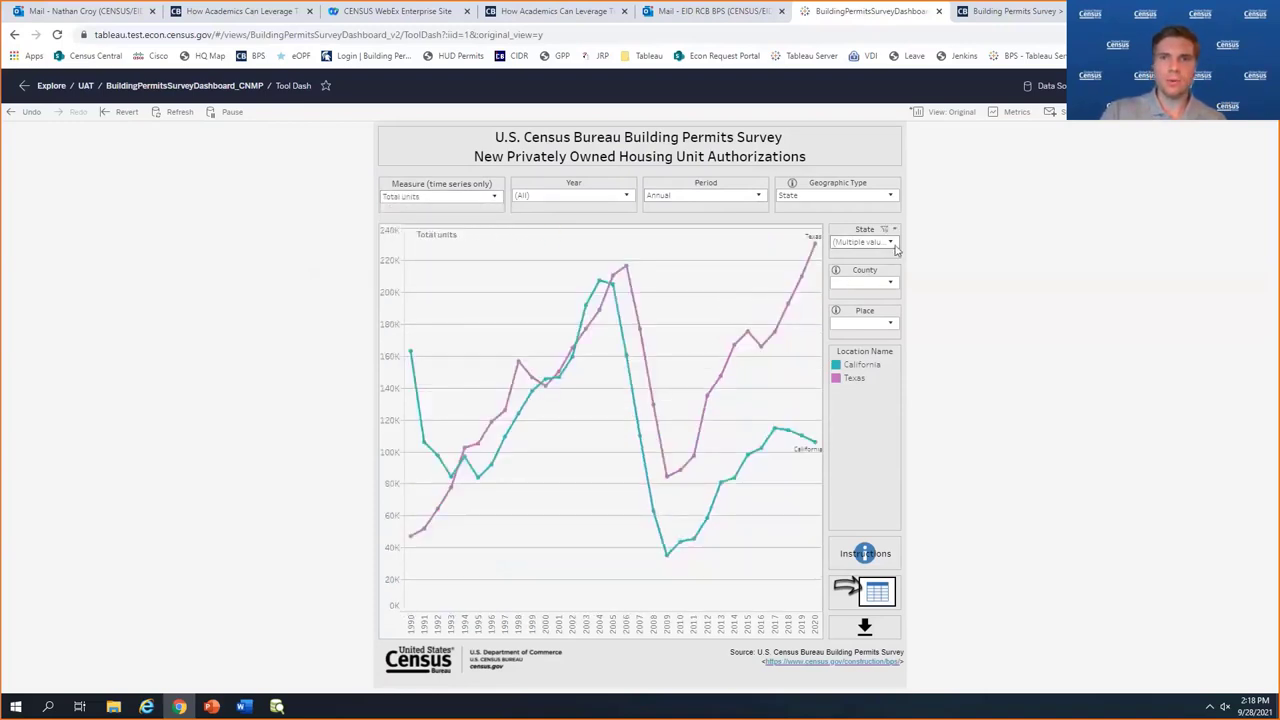
- Set the geographic type to County for California and Texas and display the results as a data table
left_click(890, 196)
left_click(869, 209)
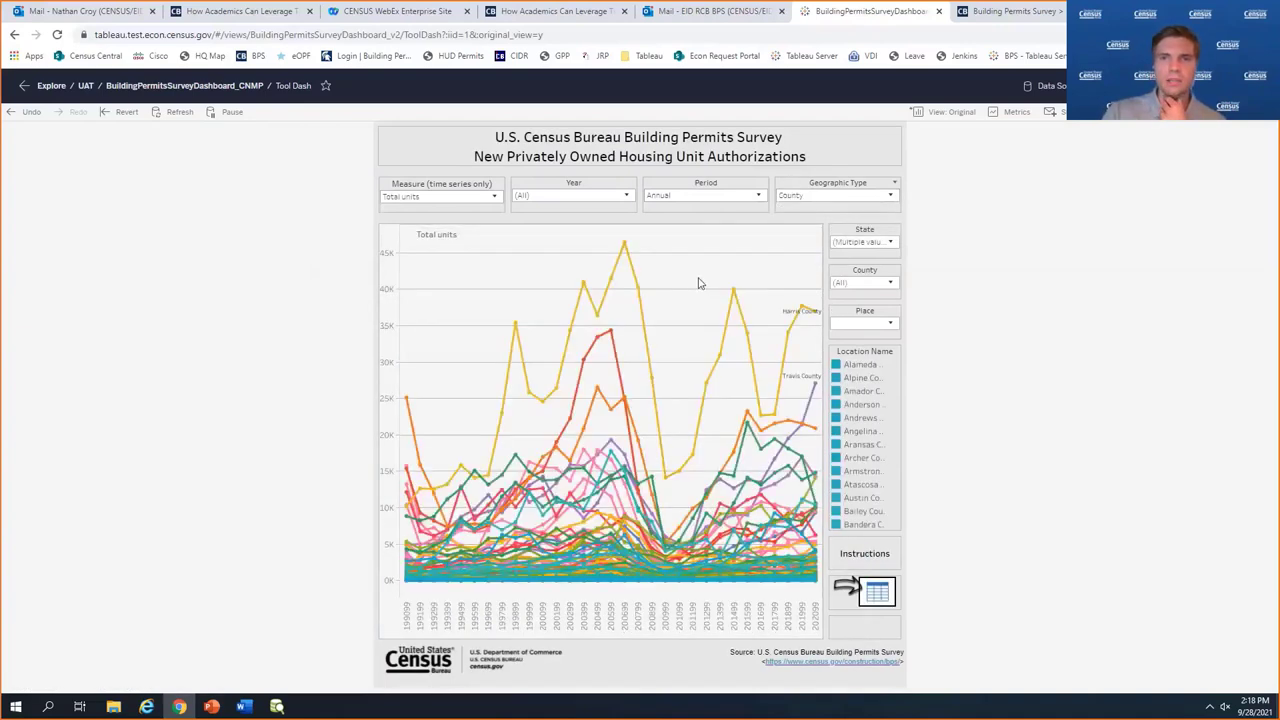
left_click(877, 596)
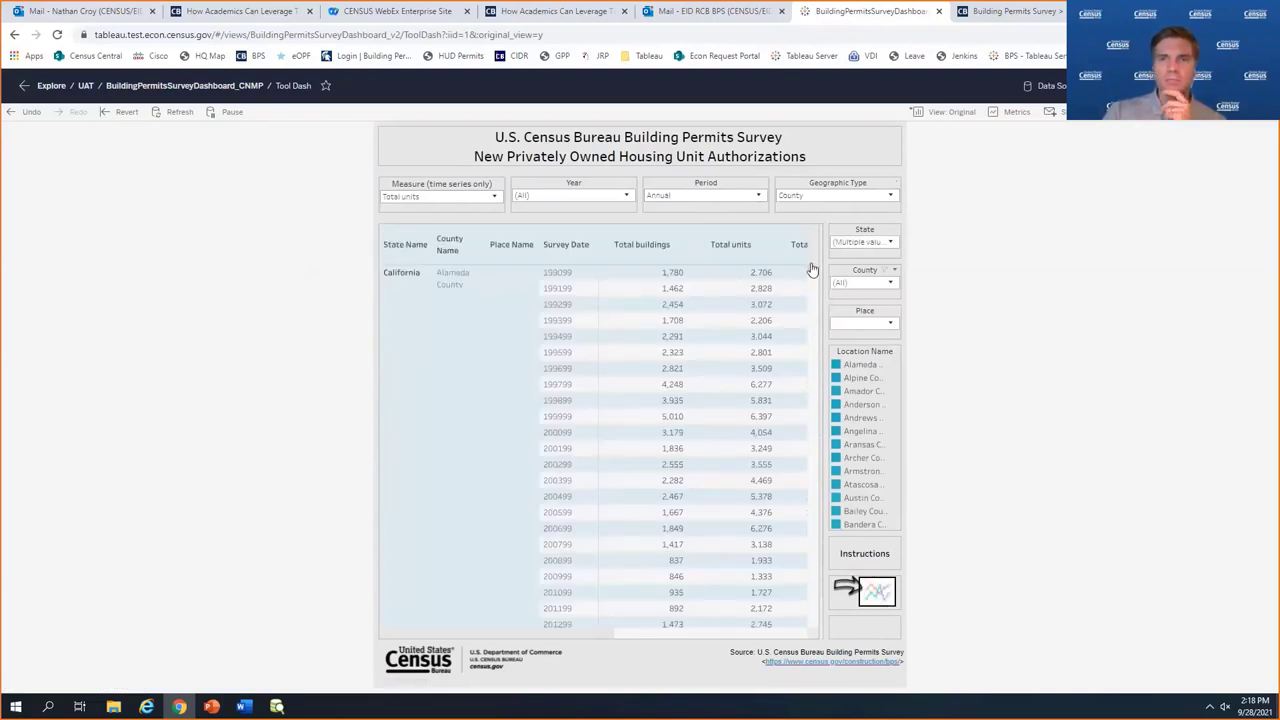
- Download the Time series sheet as a crosstab and open the resulting CSV file in Excel
left_click(1186, 120)
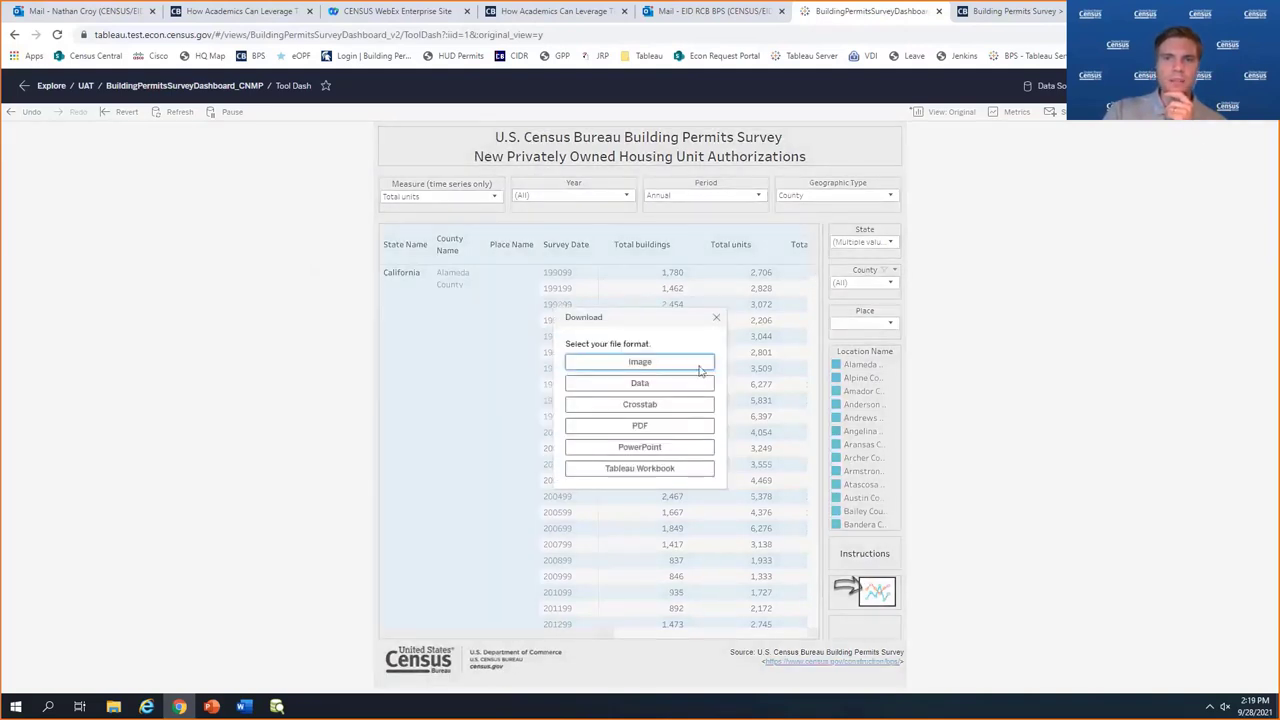
left_click(660, 404)
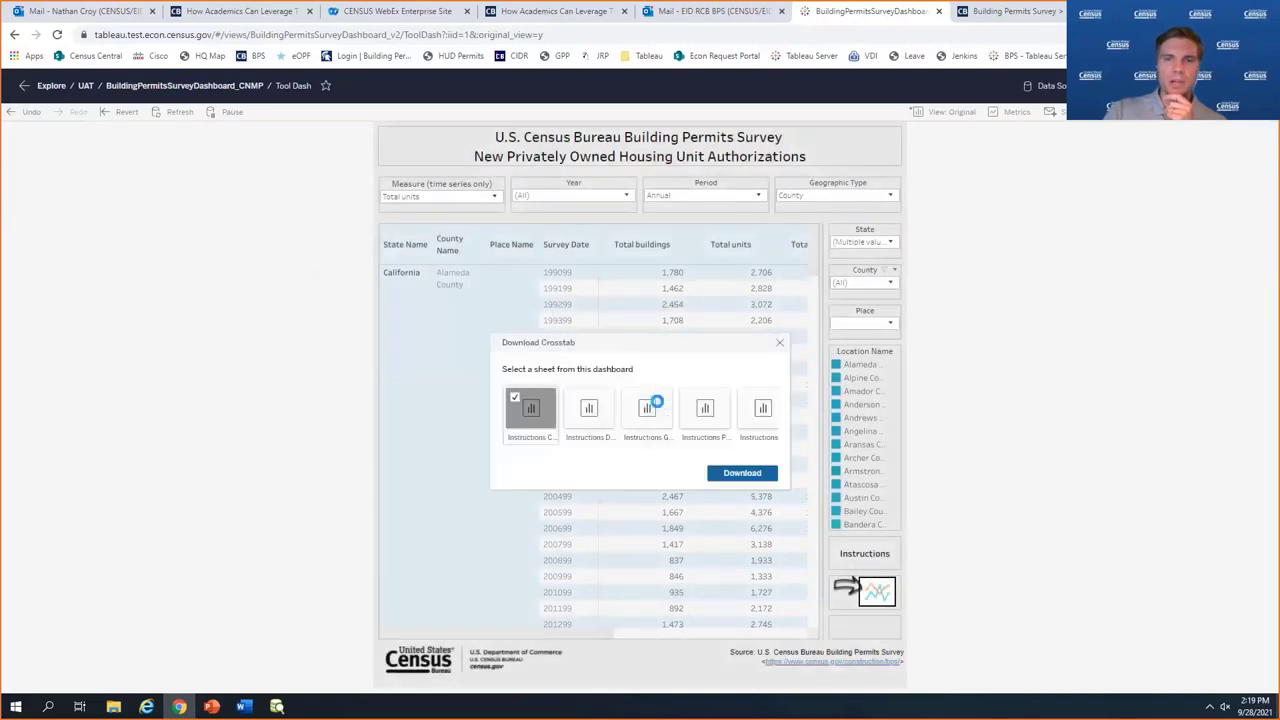
left_click_drag(667, 457, 756, 452)
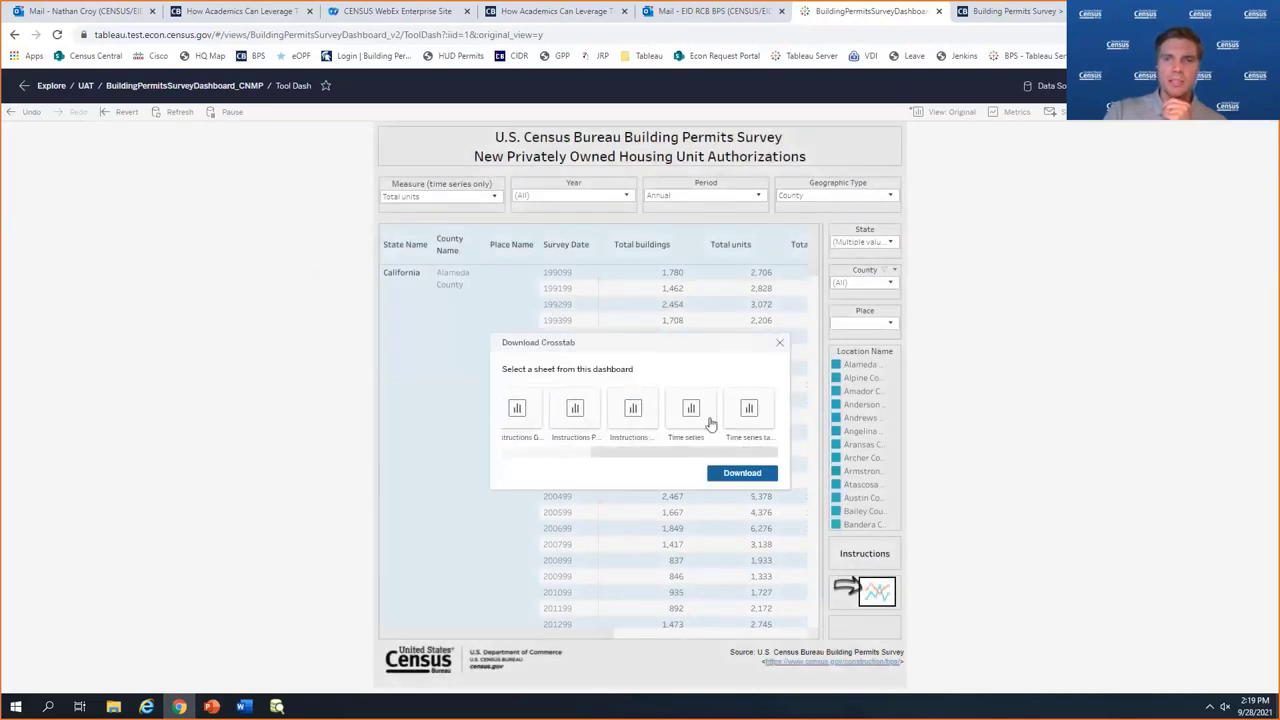
left_click(705, 420)
left_click(741, 474)
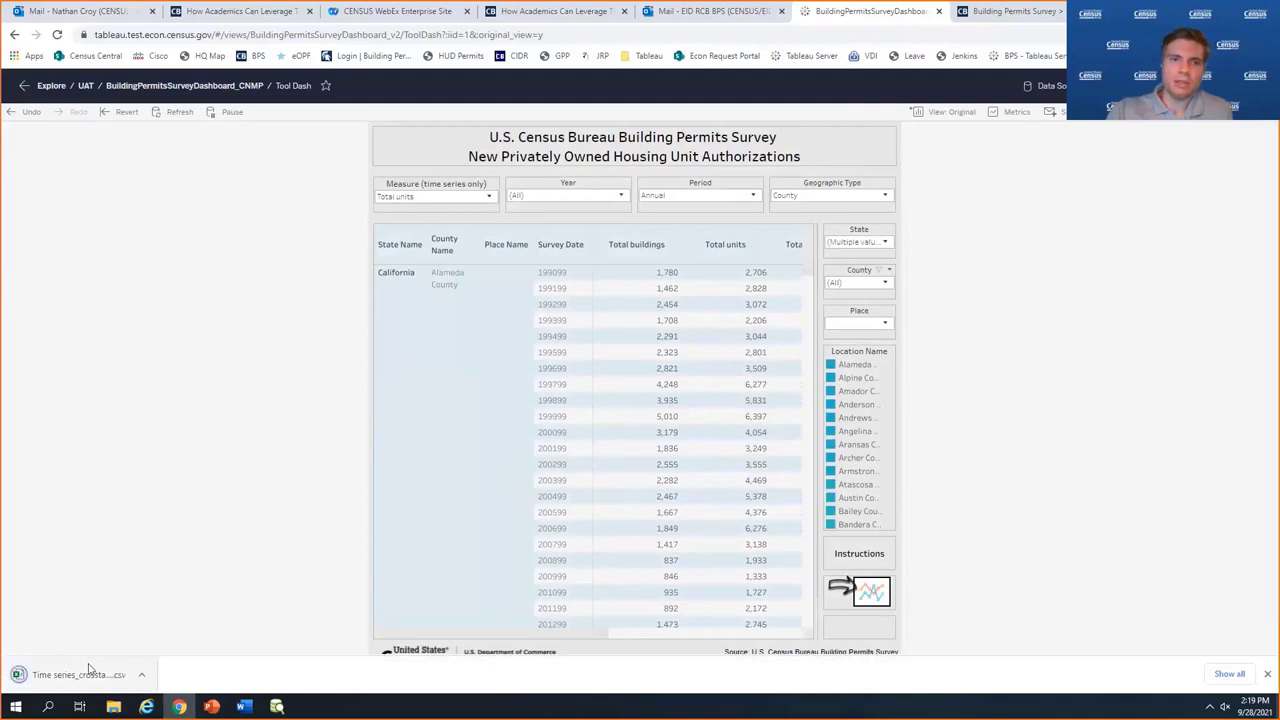
left_click(90, 672)
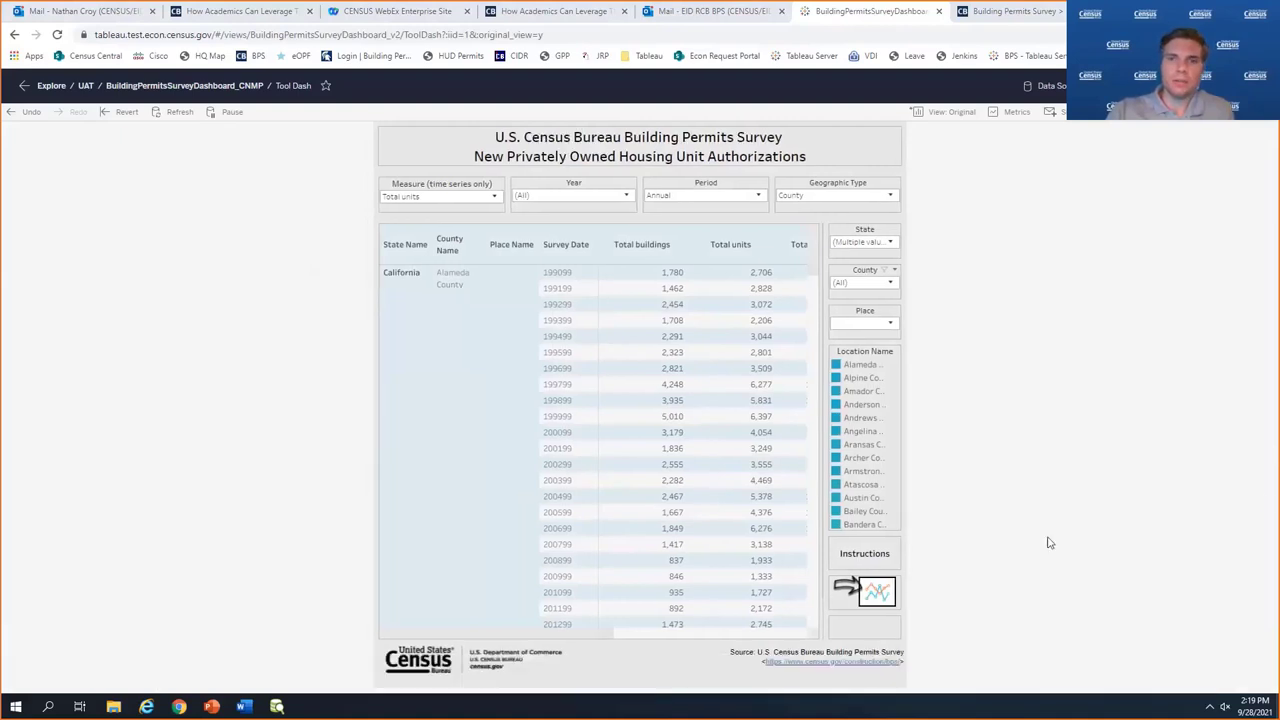
scroll(811, 277, "down", 10)
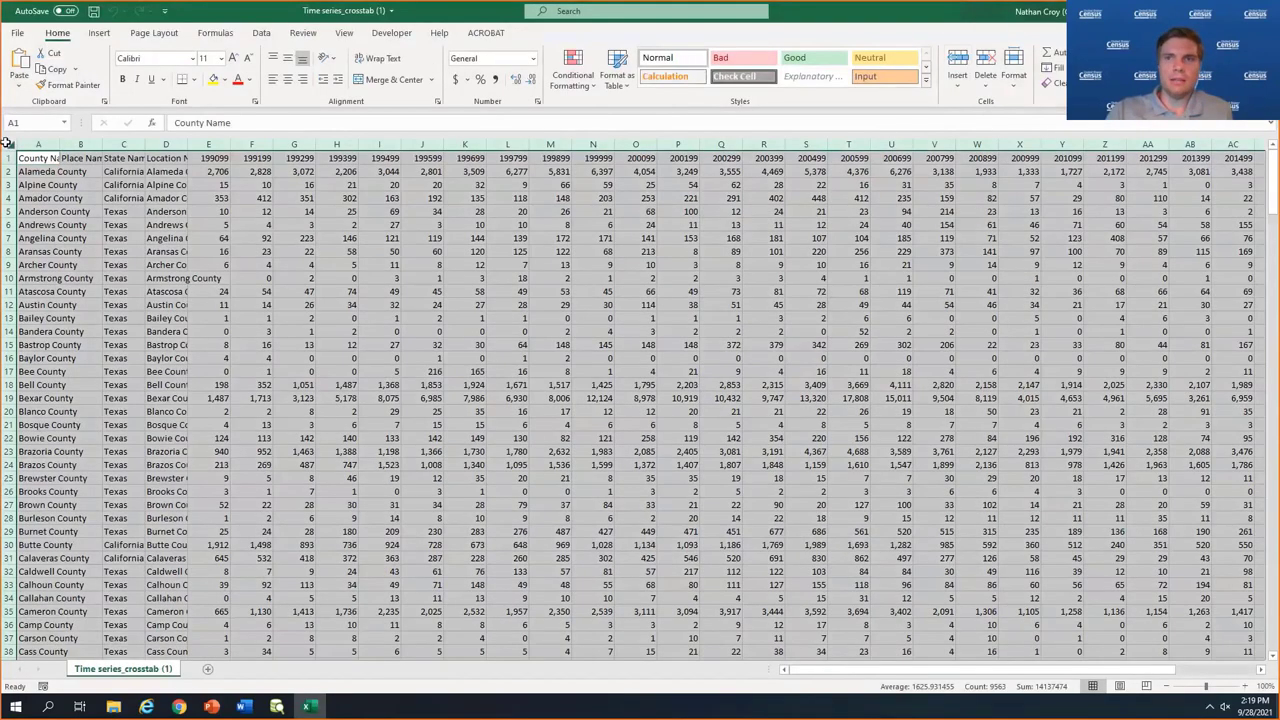
- AutoFit the column widths of the entire crosstab worksheet and clear the full-sheet selection
left_click(1013, 70)
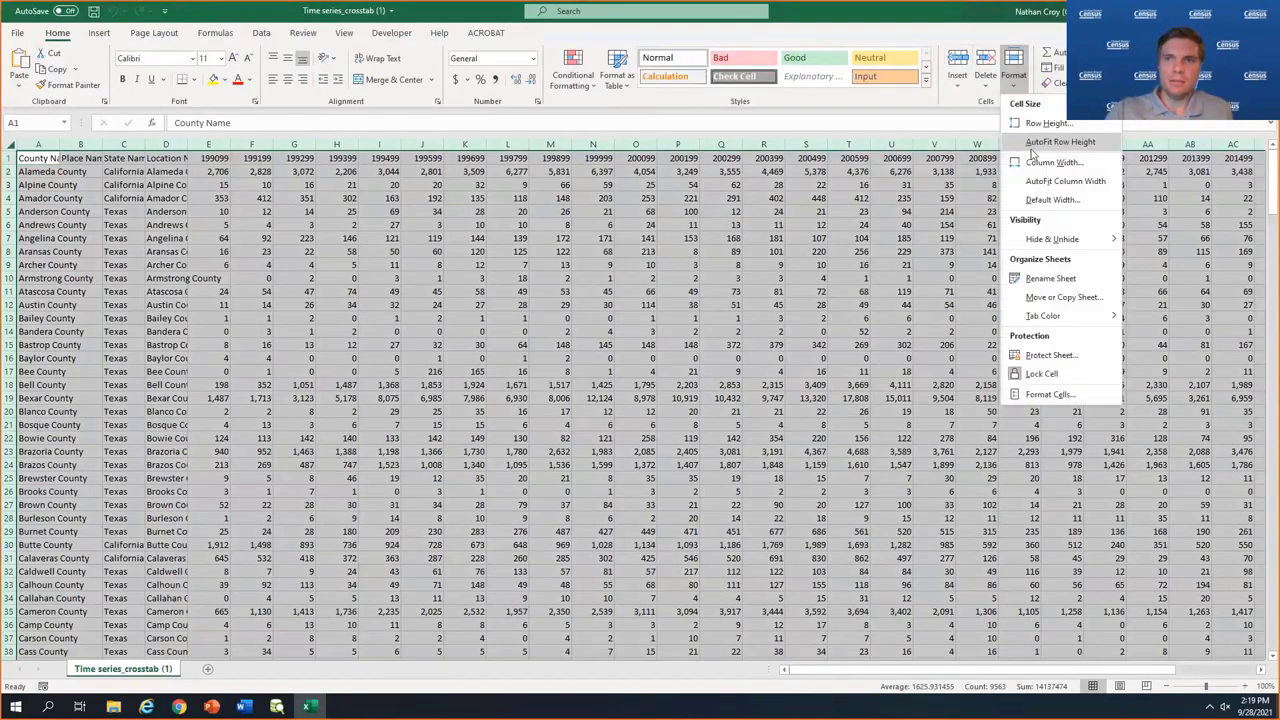
left_click(1035, 185)
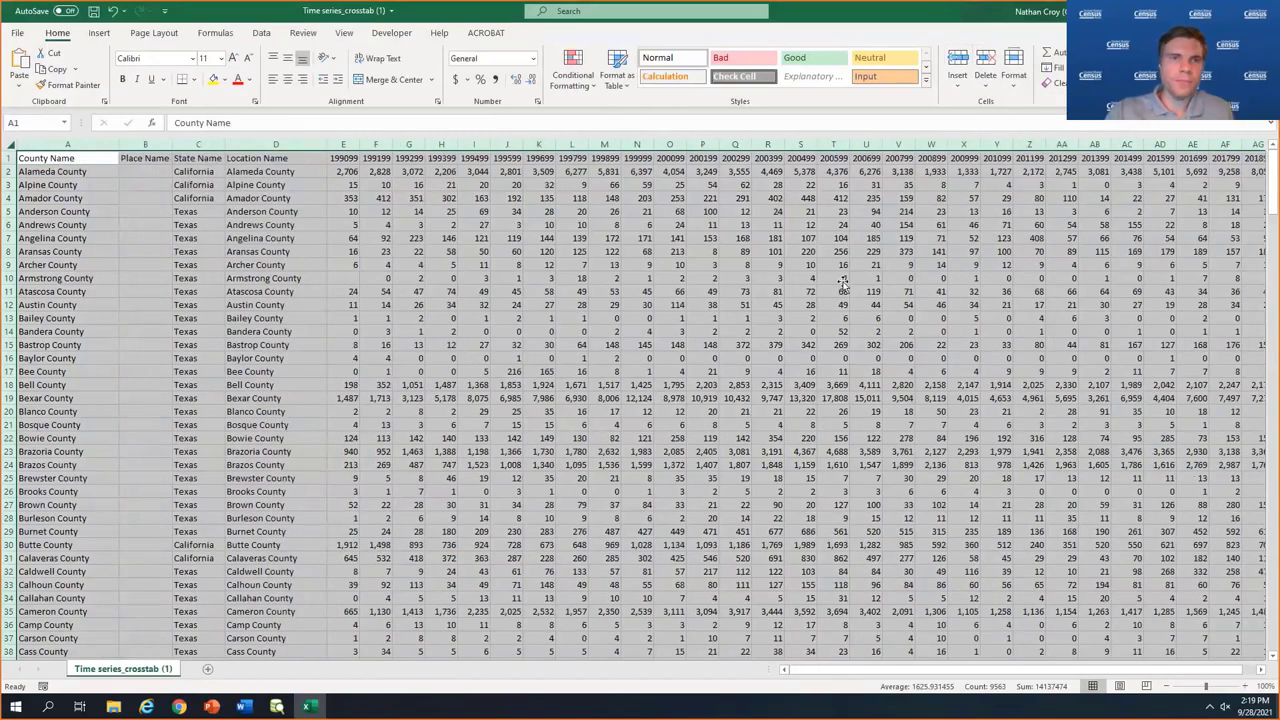
left_click(840, 280)
- Examine the annual total units listed by county for California and Texas in the crosstab worksheet
scroll(524, 398, "down", 9)
scroll(524, 398, "down", 20)
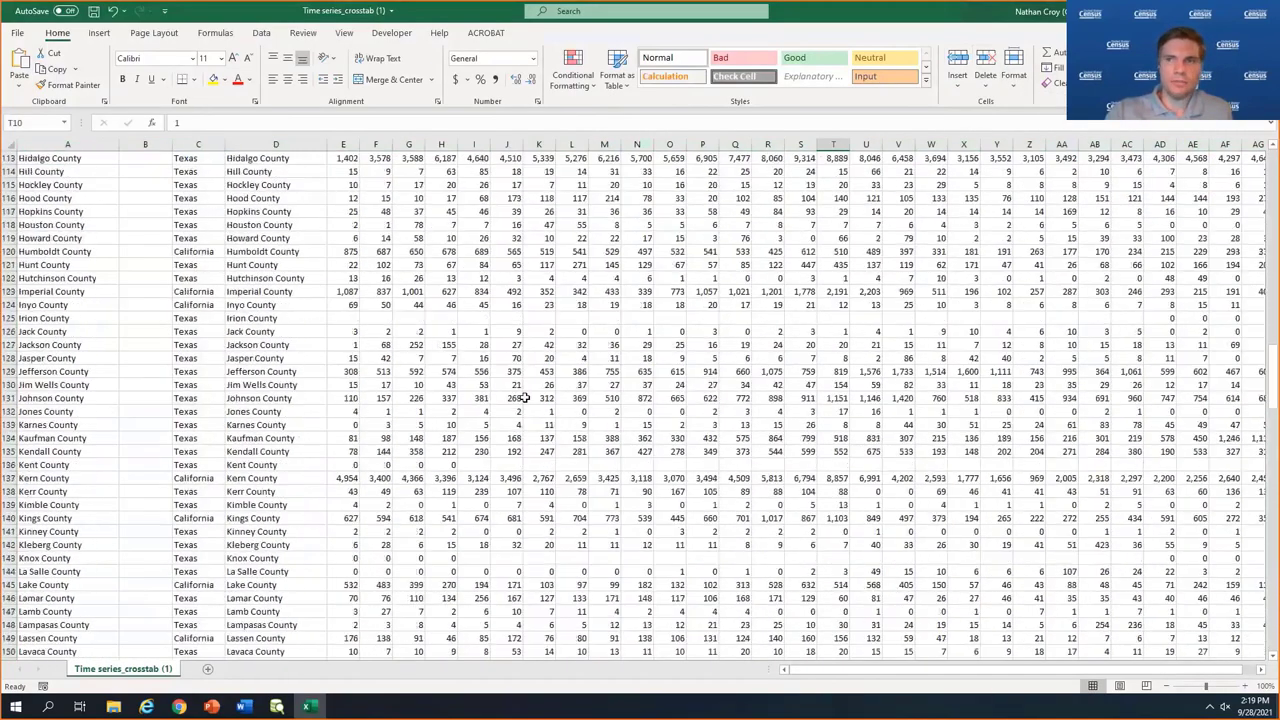
left_click_drag(1275, 400, 1250, 168)
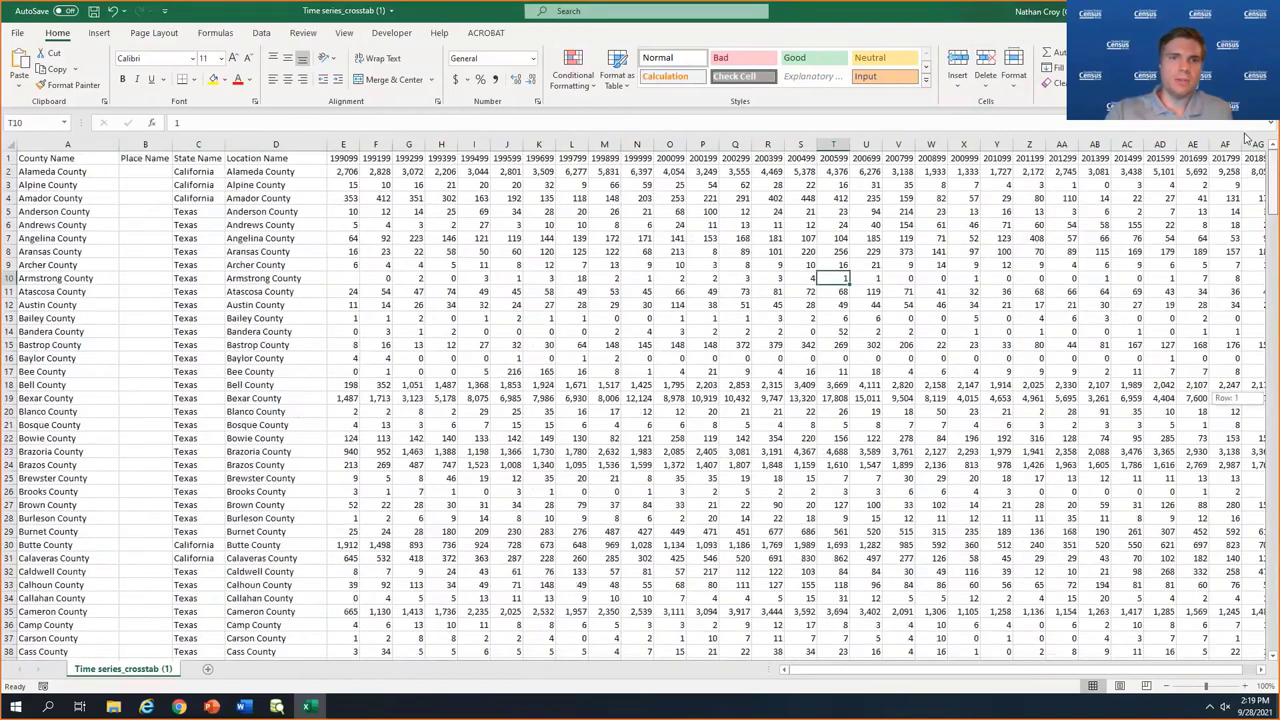
scroll(1247, 200, "down", 20)
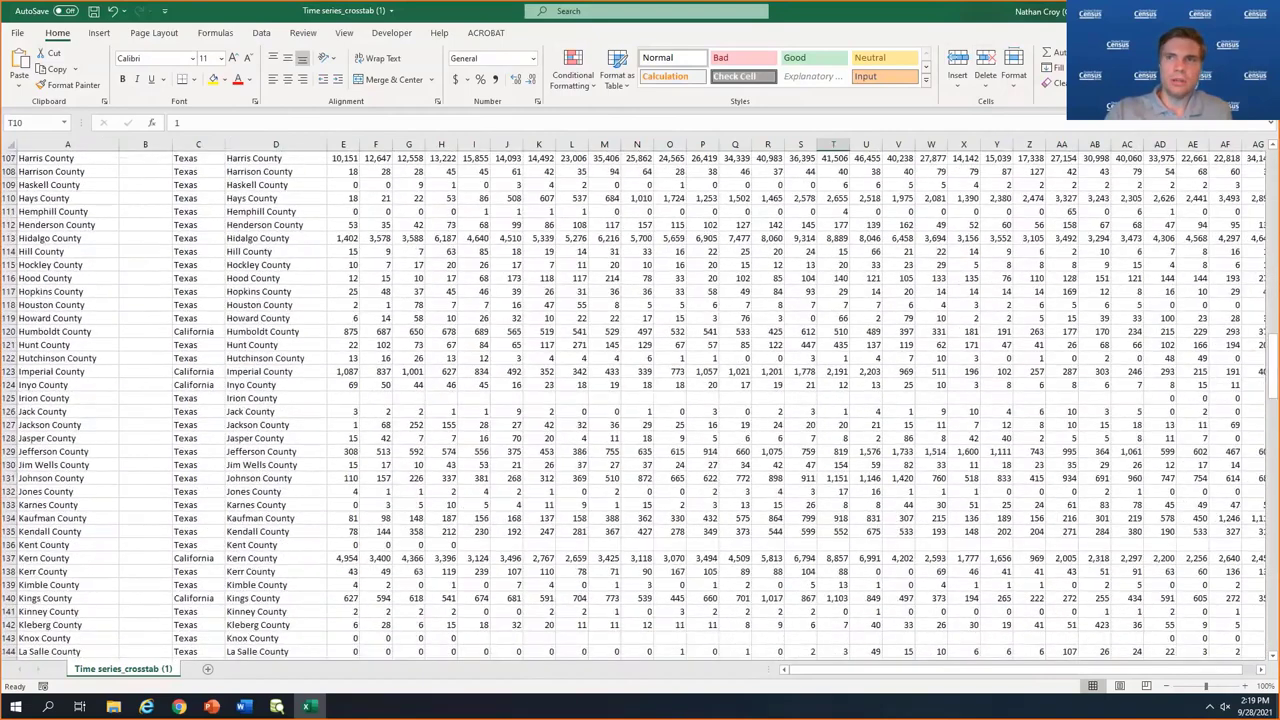
- Switch to the dashboard in Chrome, show the time series chart again and restore the Original (default) view
key("alt+Tab")
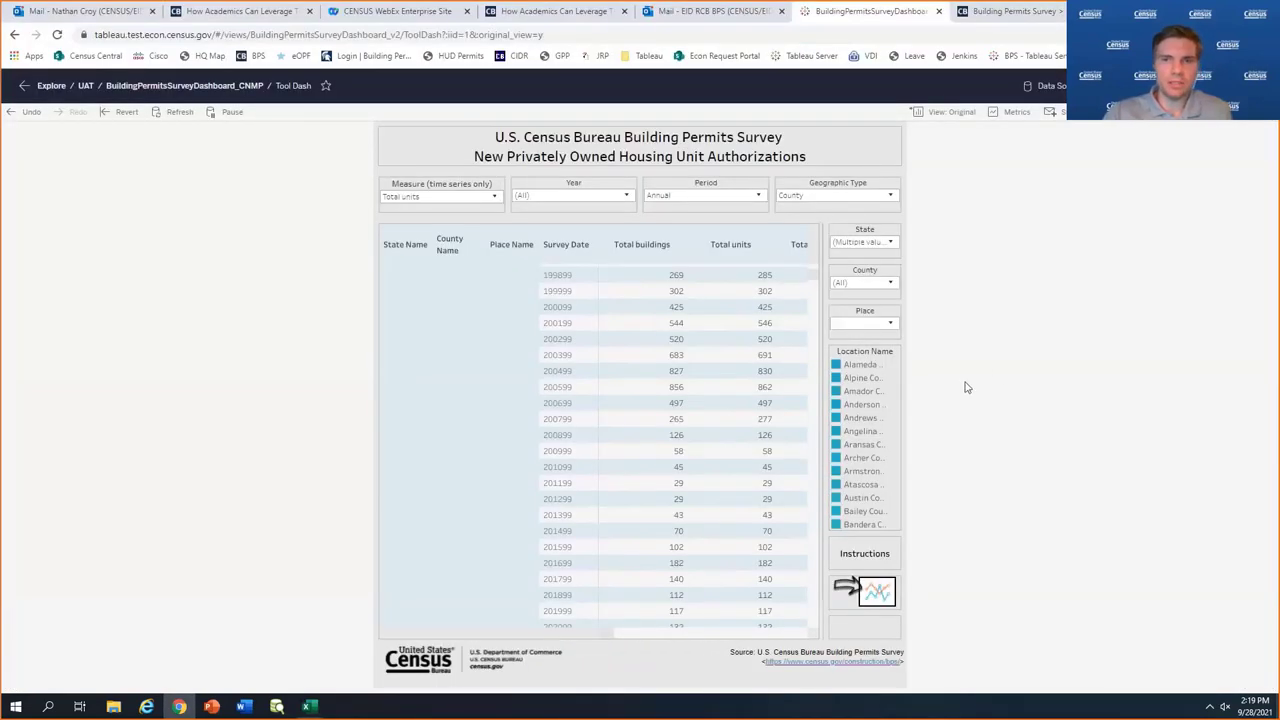
left_click(884, 596)
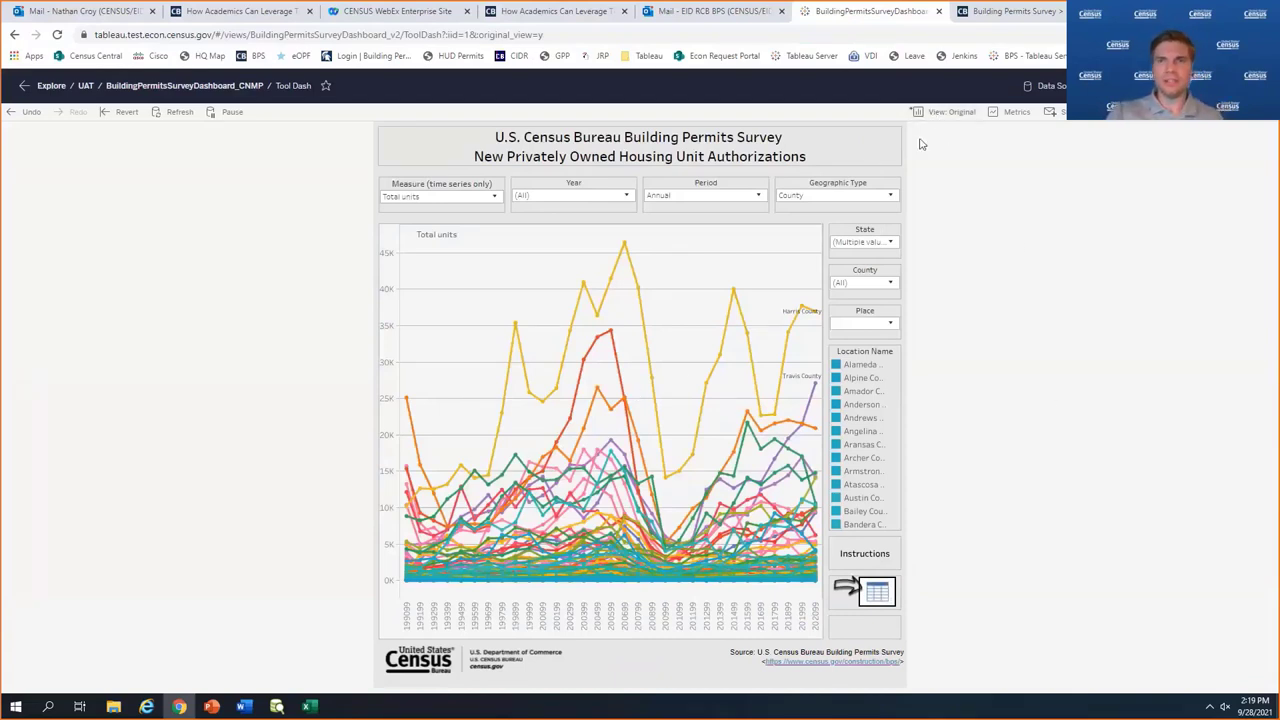
left_click(940, 115)
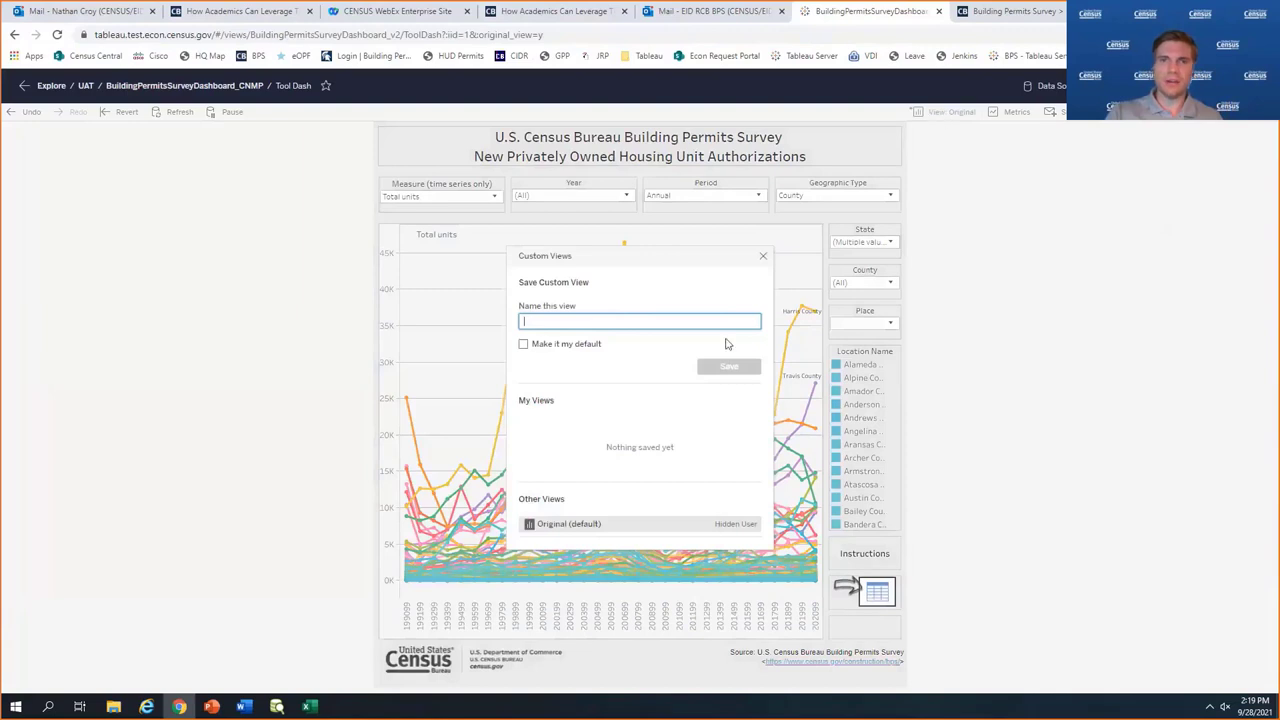
left_click(612, 525)
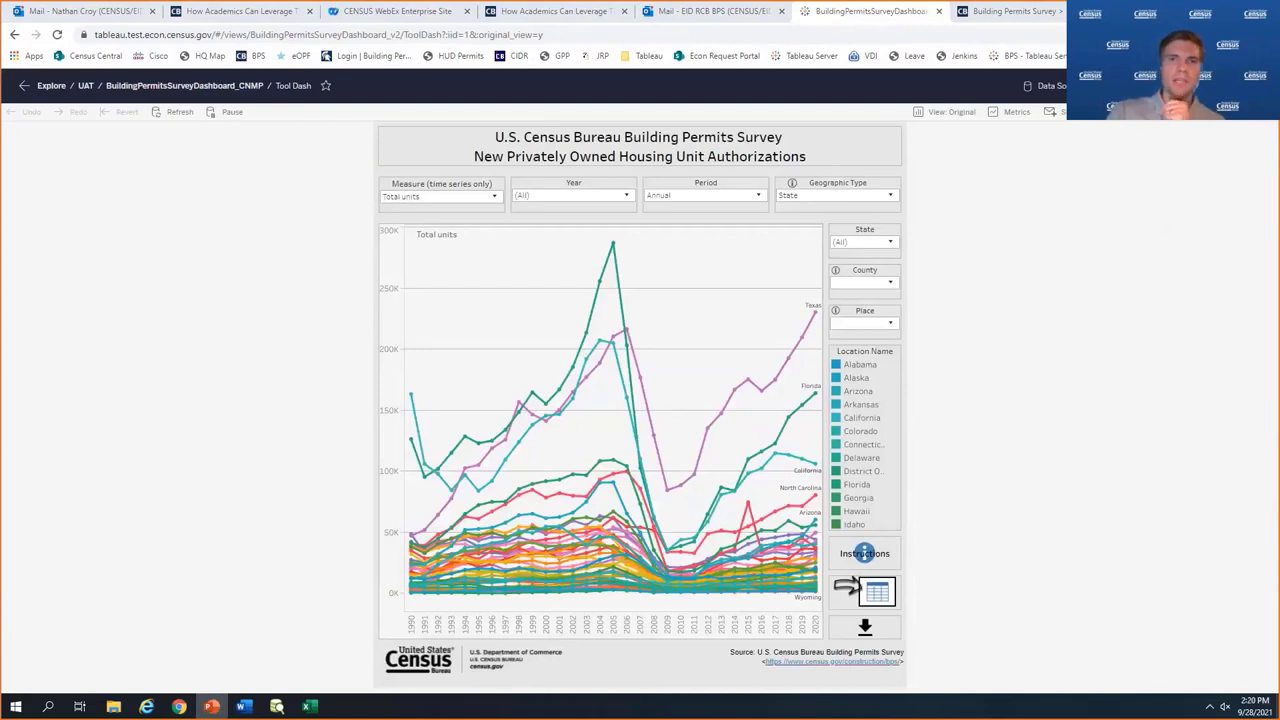
- Switch to the PowerPoint presentation to show the Resources and Questions slides
key("alt+Tab")
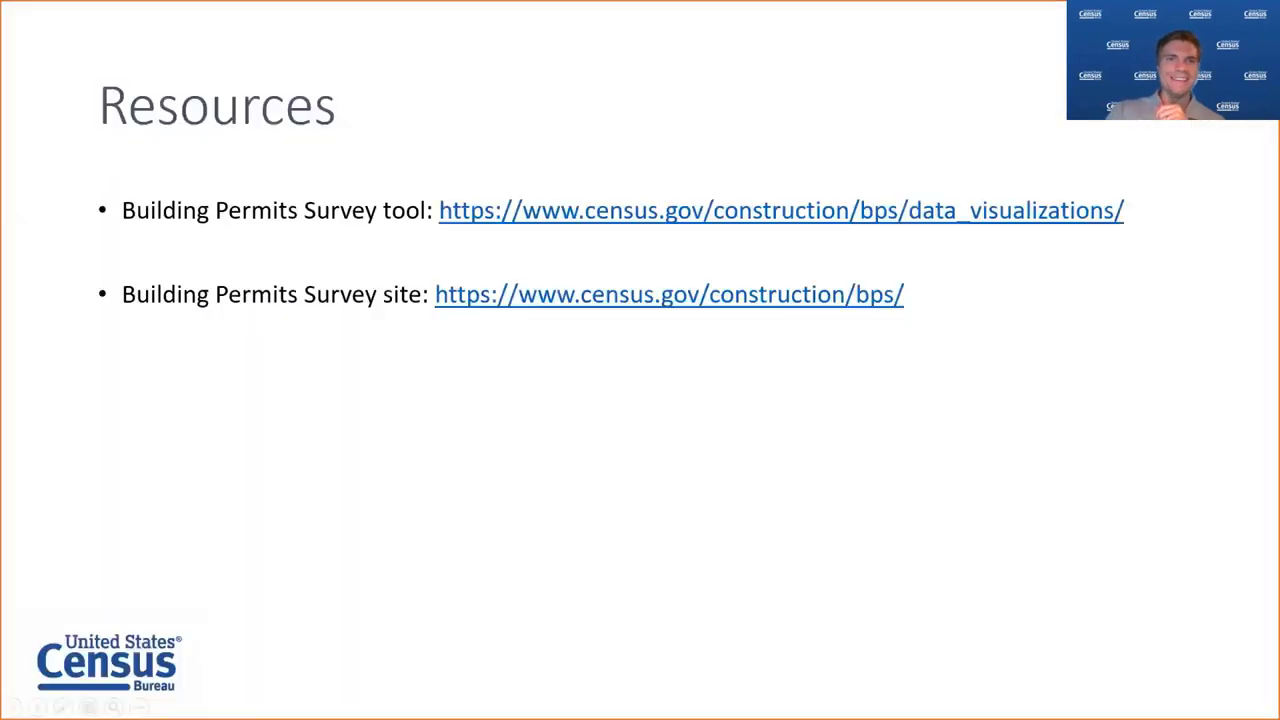
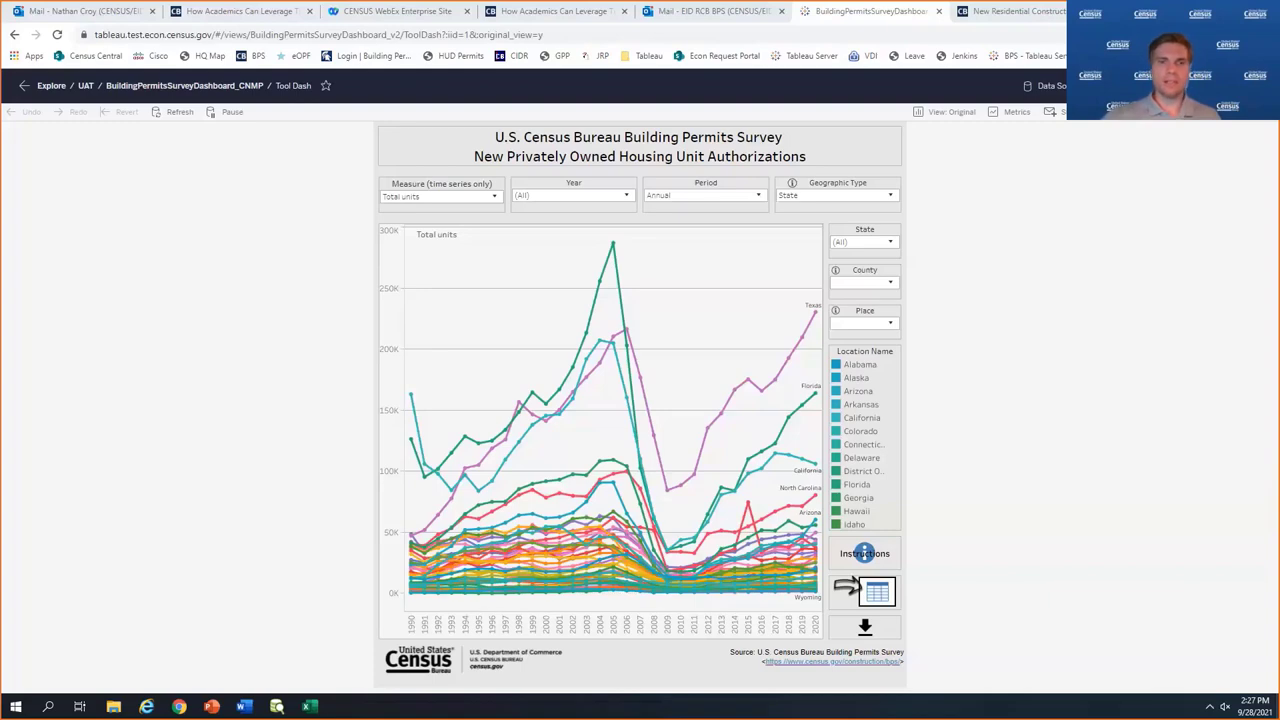
left_click(211, 706)
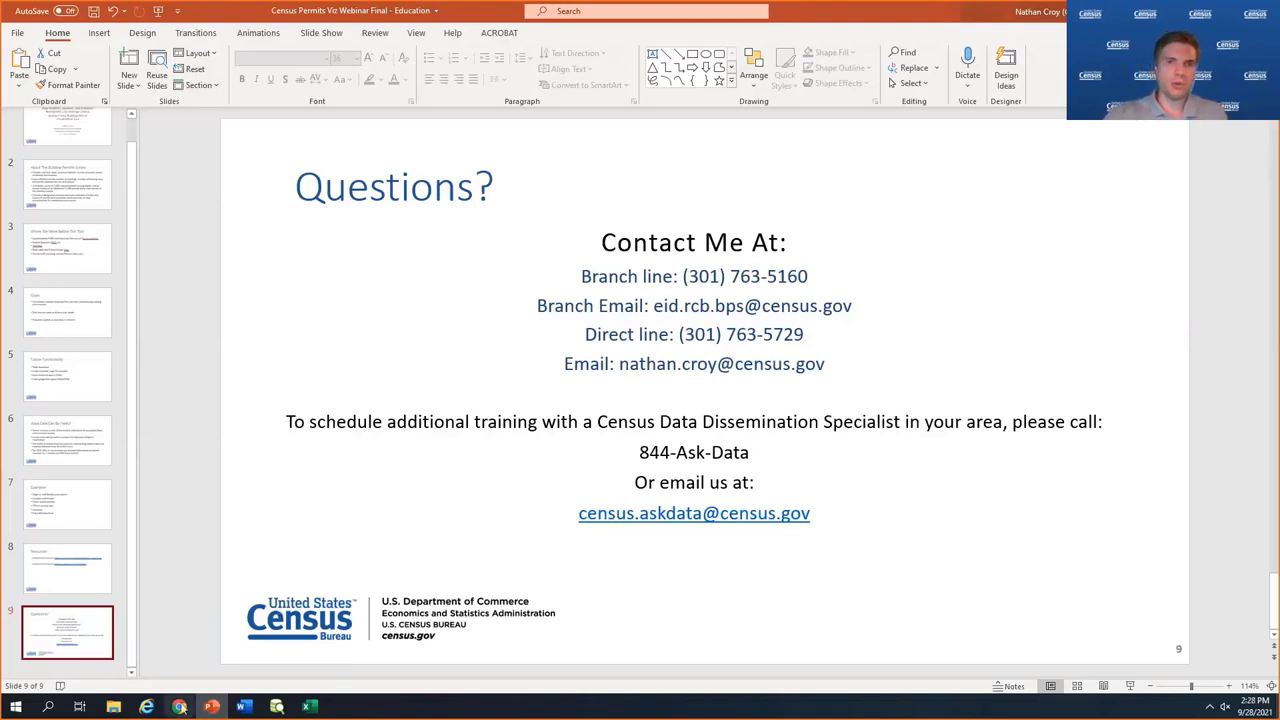
- Switch to Chrome, open the C-404 form PDF from the New Residential Construction site's forms and examine its housing units section
left_click(180, 708)
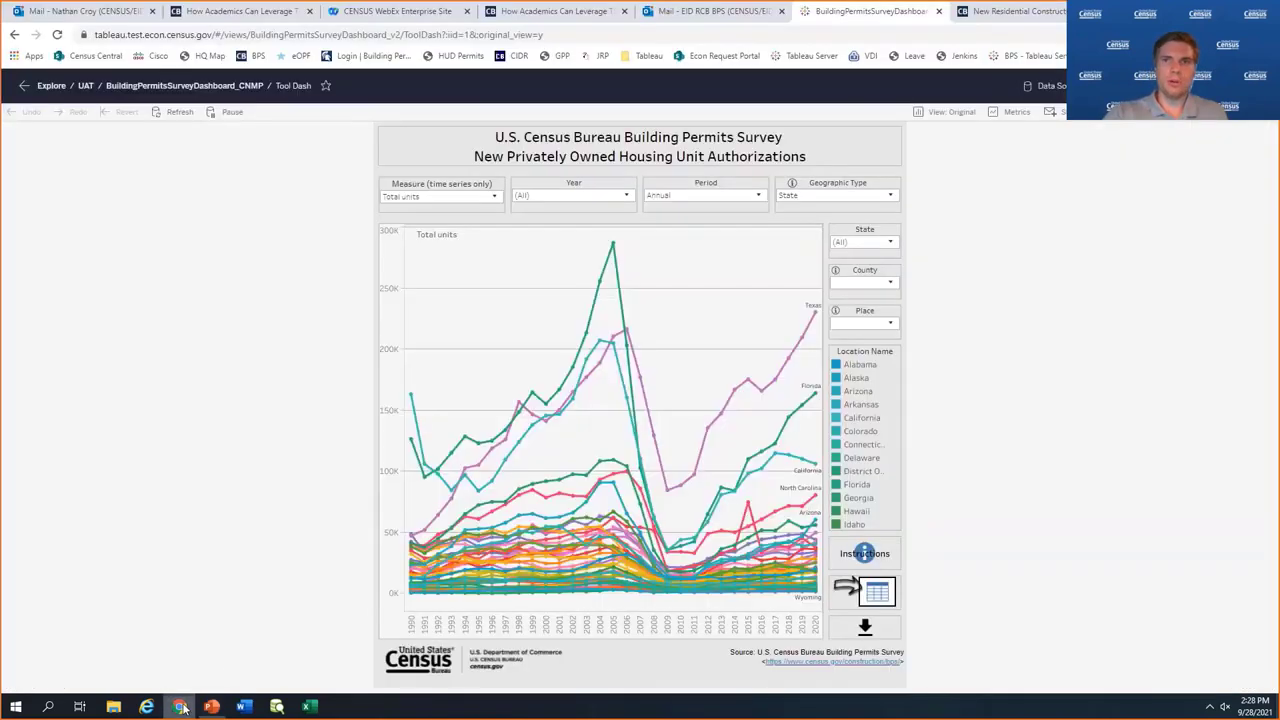
left_click(1010, 11)
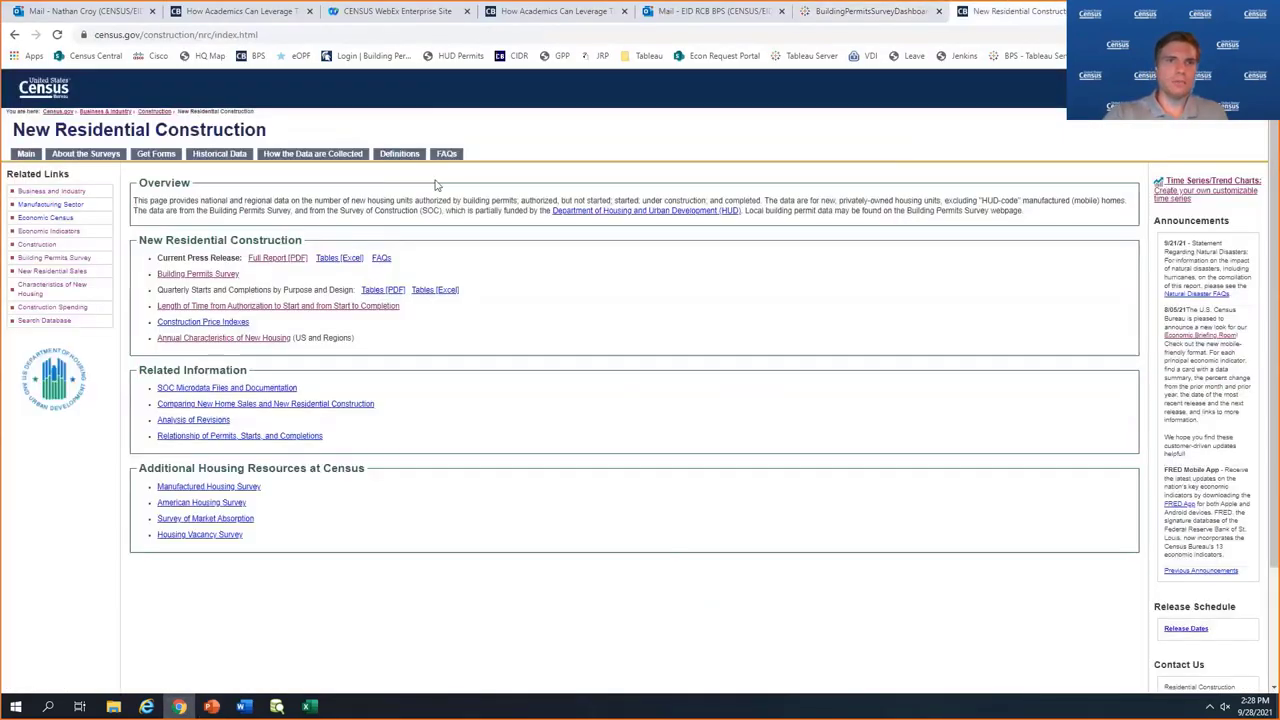
left_click(169, 161)
left_click(185, 261)
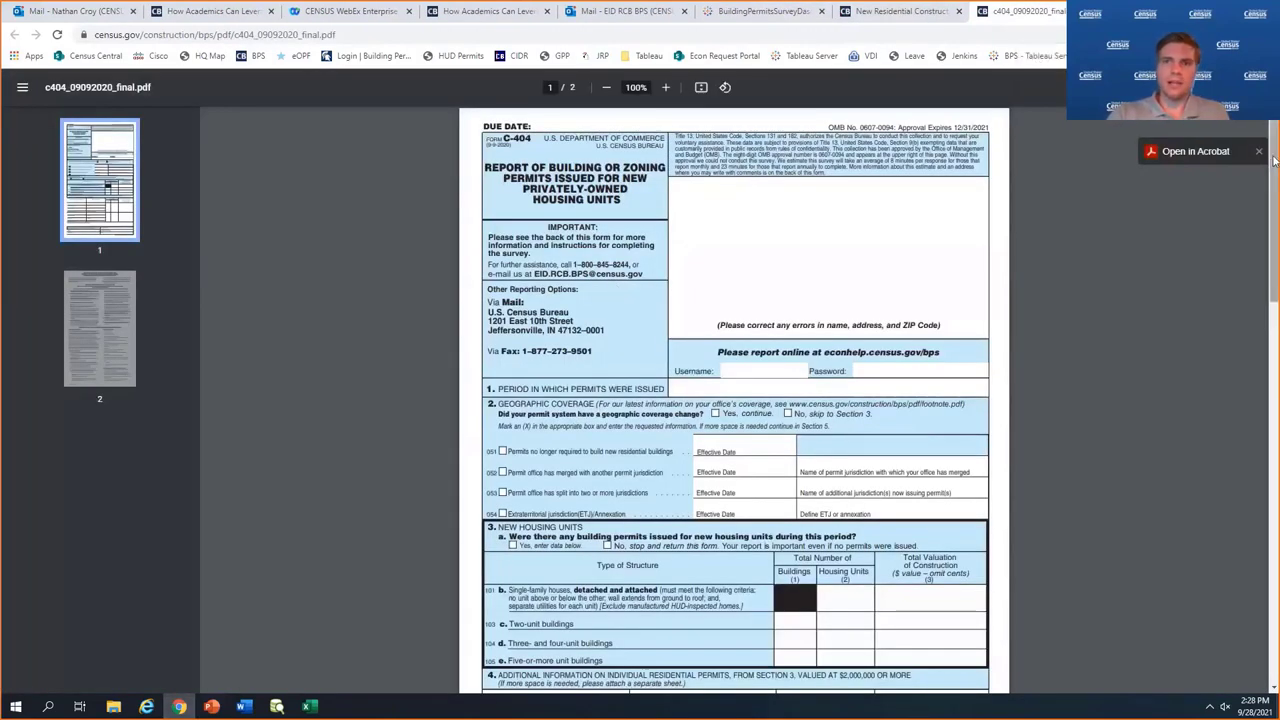
left_click_drag(1276, 160, 1270, 276)
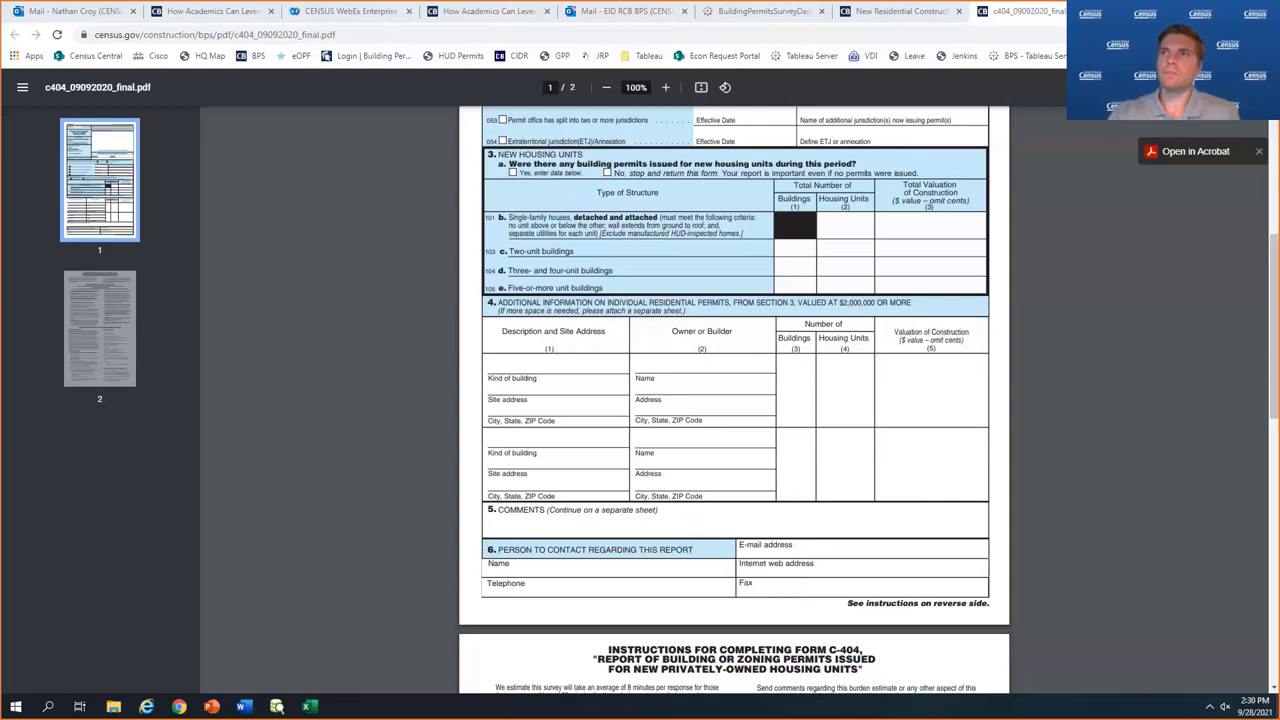
- Return to the New Residential Construction site and open the Data Users link from its Frequently Asked Questions
left_click(211, 706)
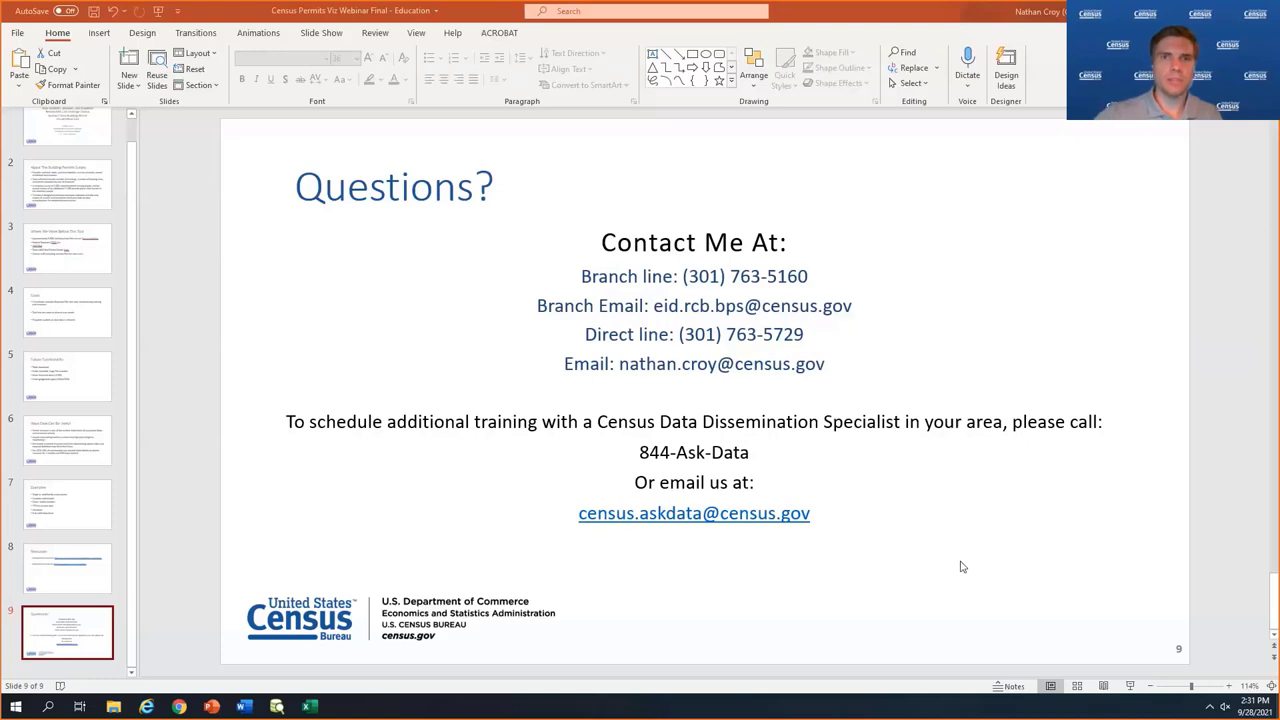
left_click(181, 707)
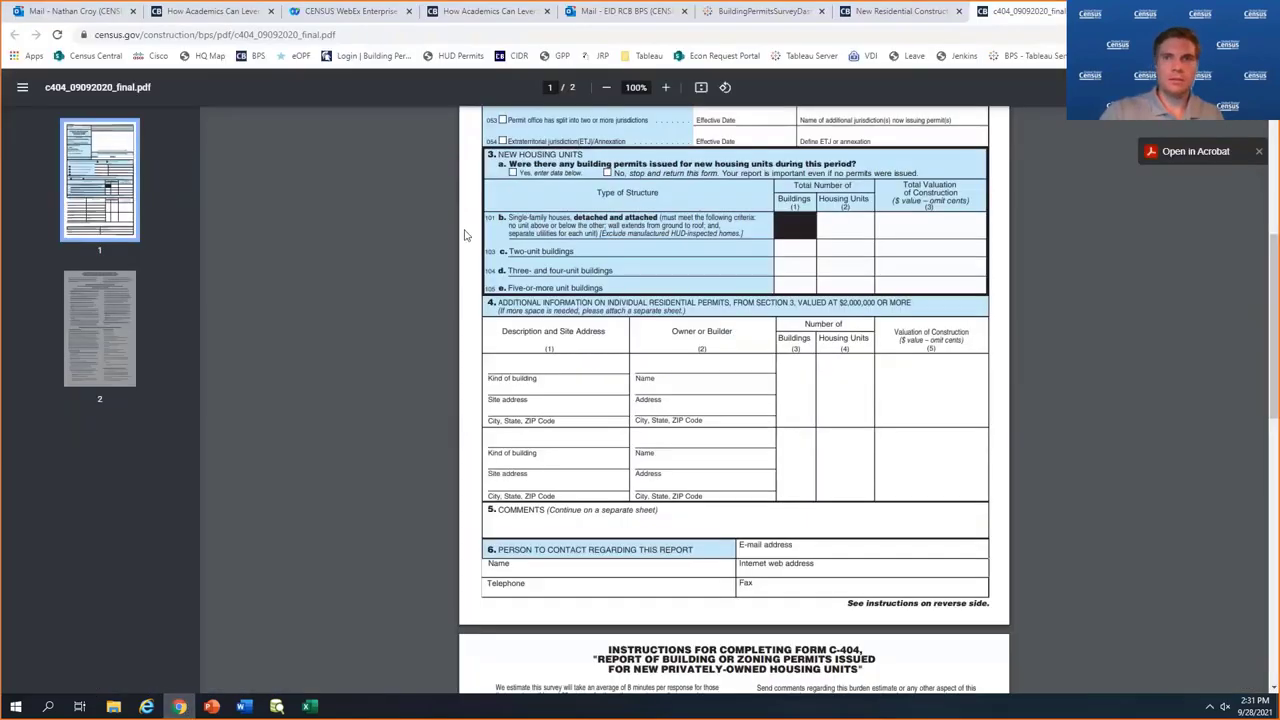
left_click(916, 14)
left_click(445, 157)
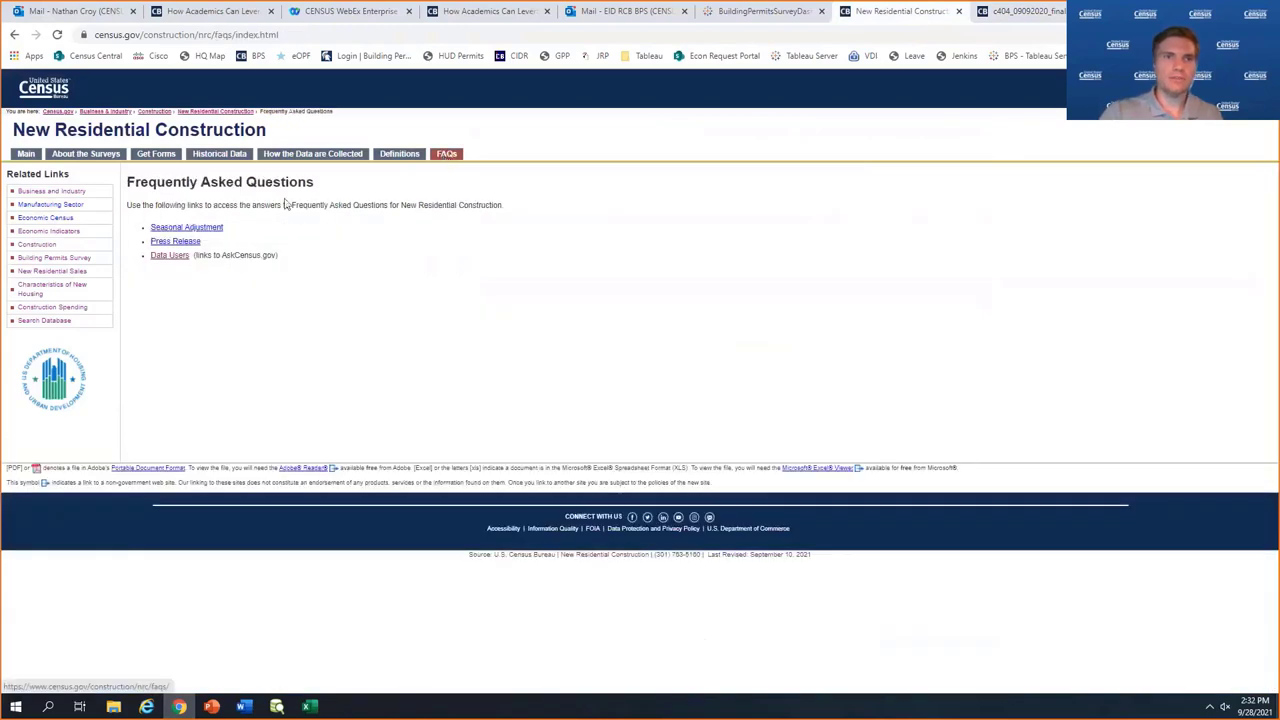
left_click(170, 256)
- Open the Building Permits Survey page from the related links, then go back to the C-404 form PDF
key("ctrl+shift+Tab")
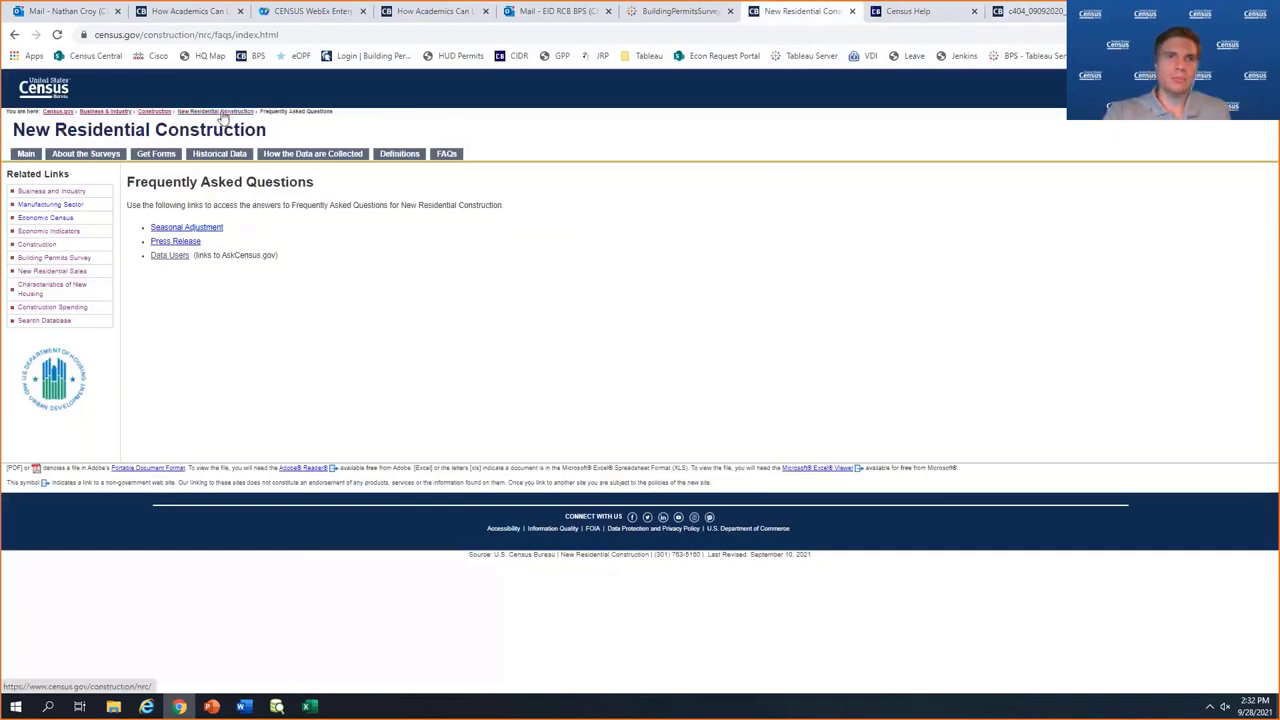
left_click(79, 259)
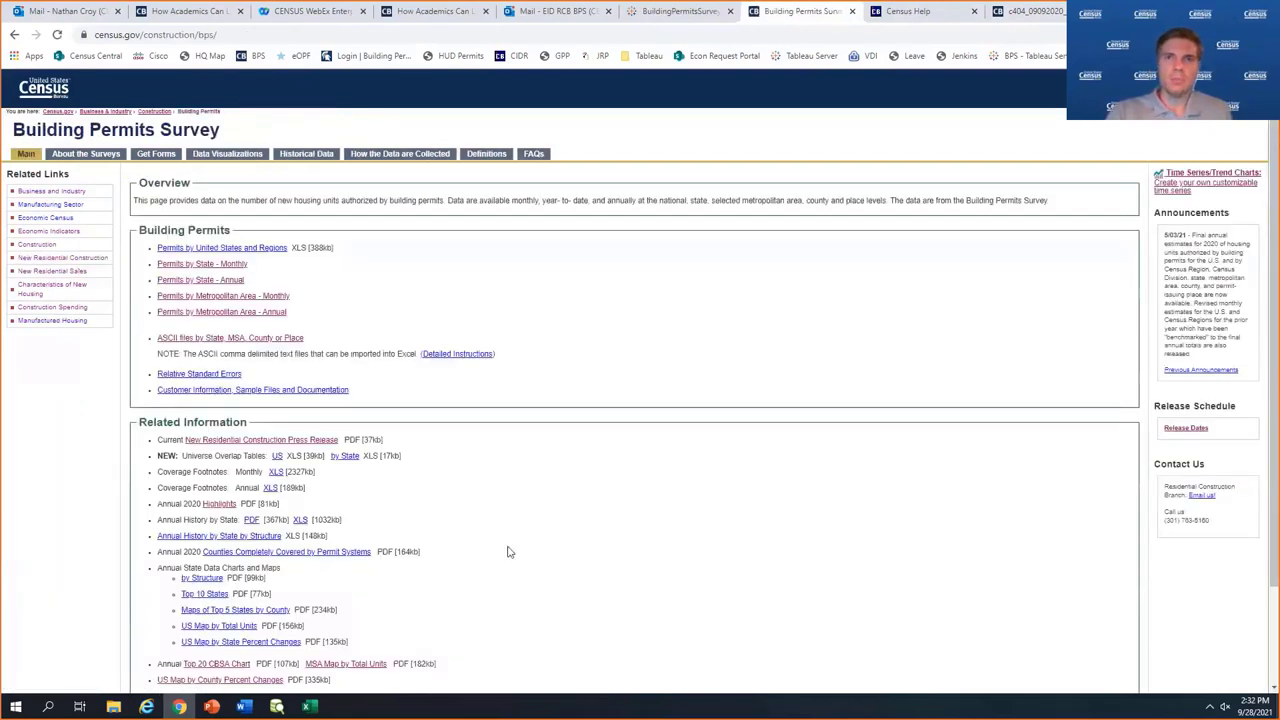
left_click(212, 707)
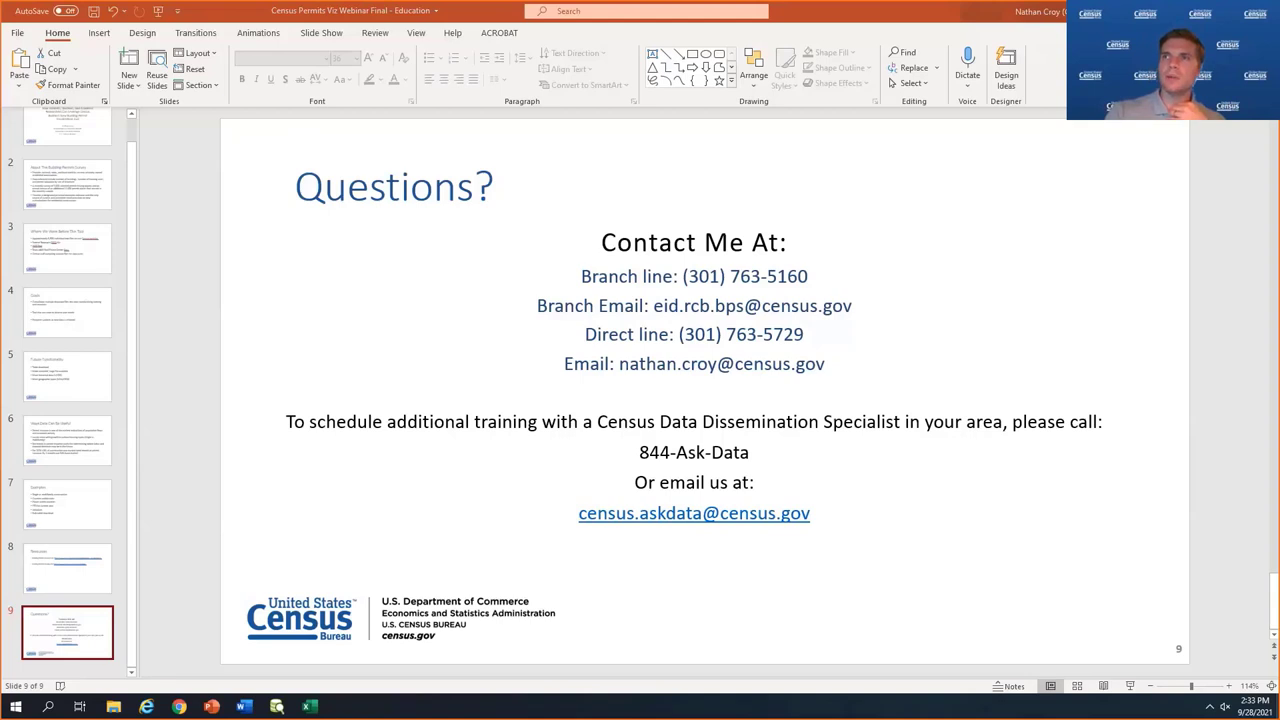
left_click(178, 707)
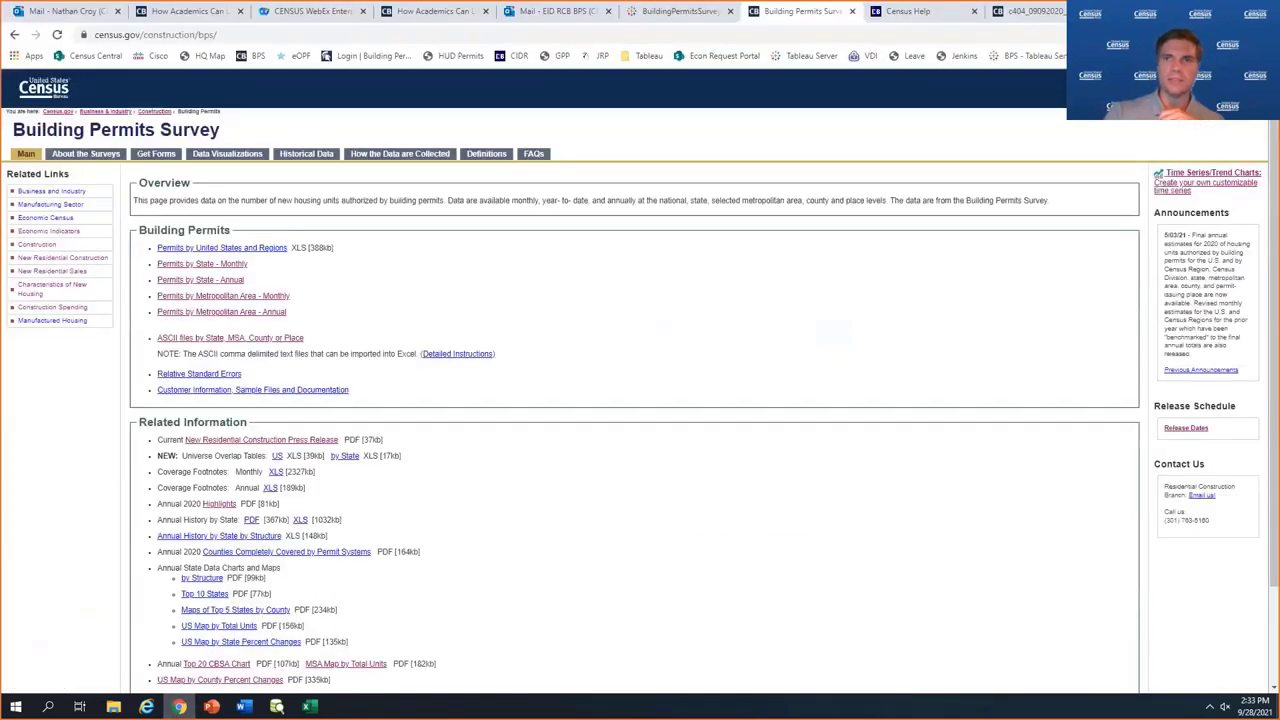
left_click(1036, 12)
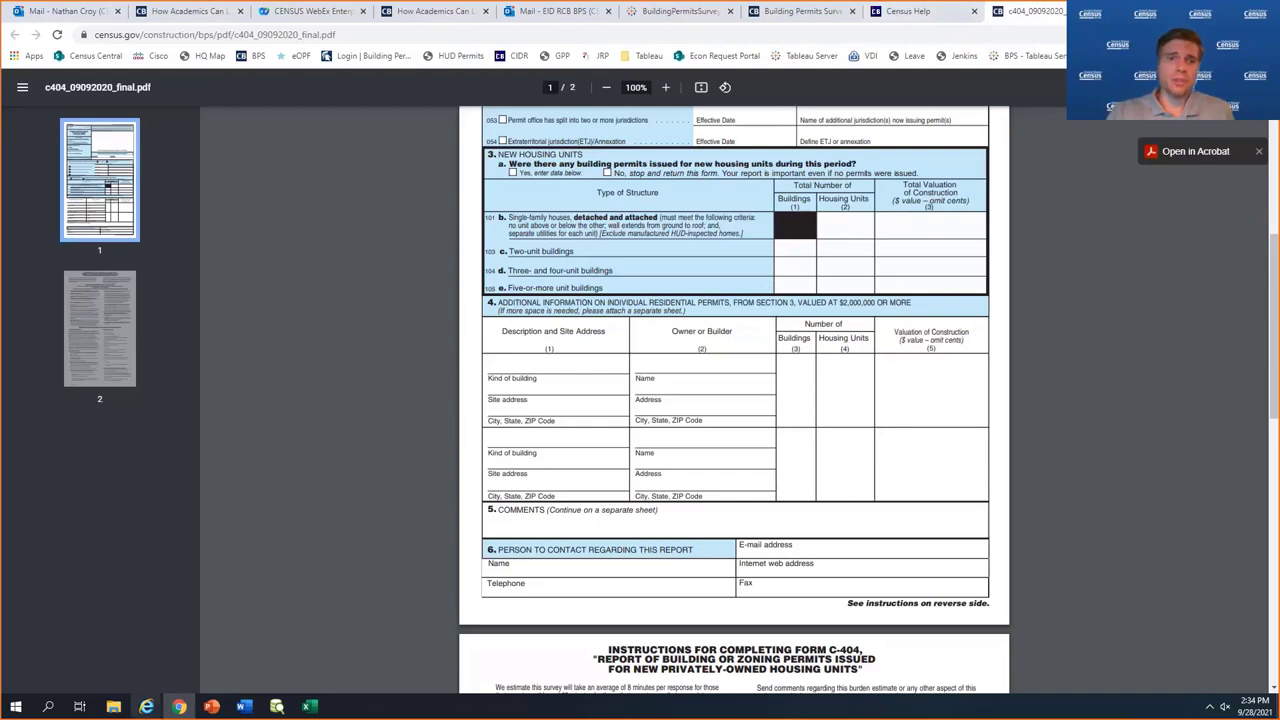
- Switch to PowerPoint, highlight the presenter's e-mail on the Questions slide and clear the selection
left_click(211, 707)
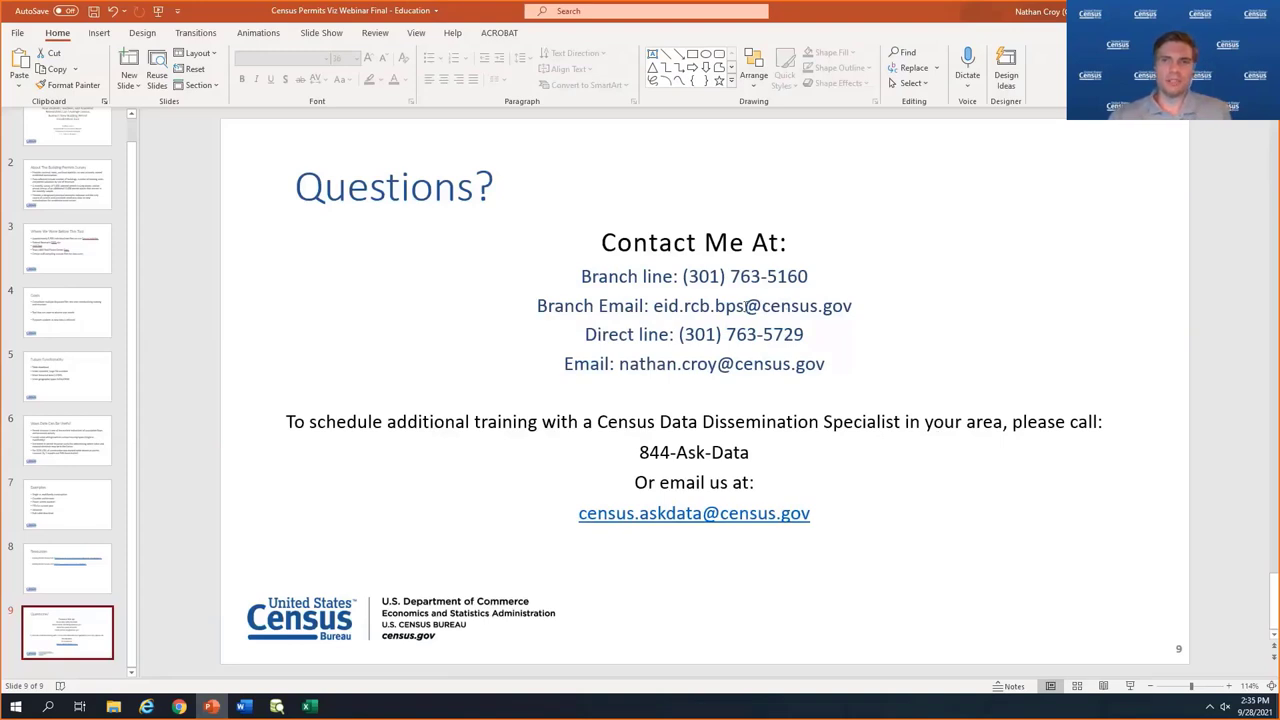
left_click_drag(718, 364, 633, 370)
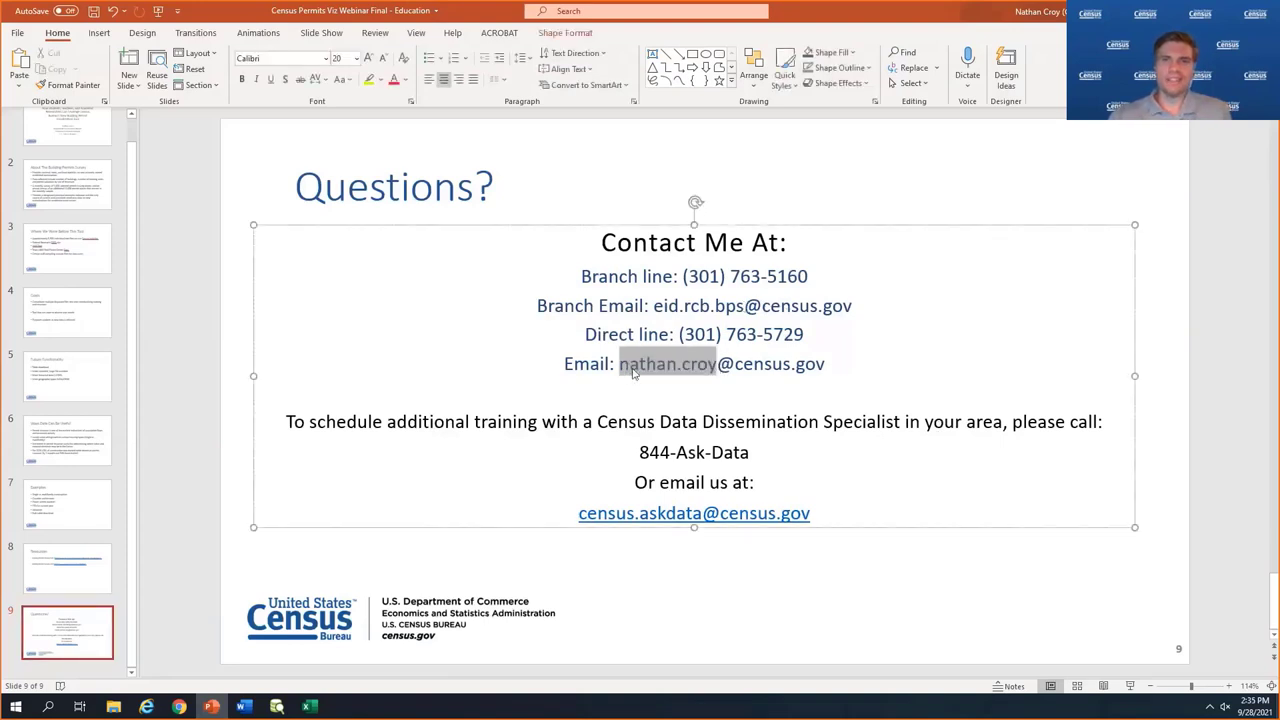
left_click(787, 368)
left_click(941, 600)
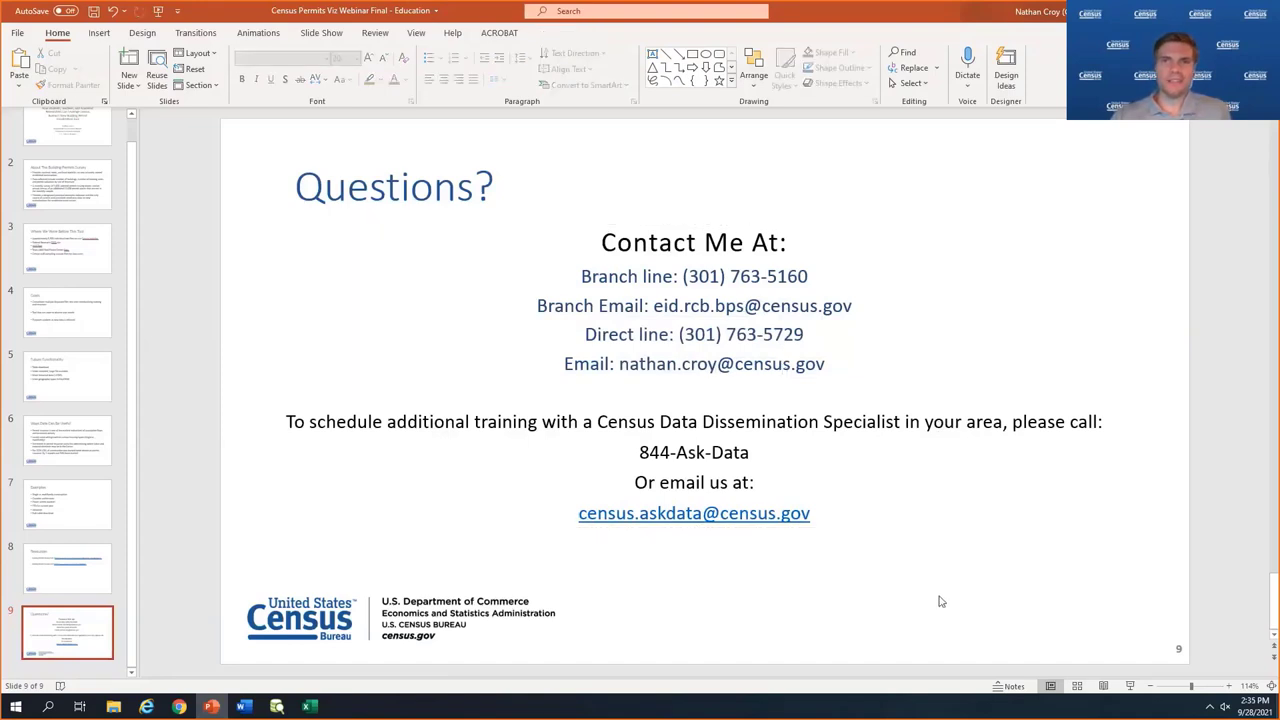